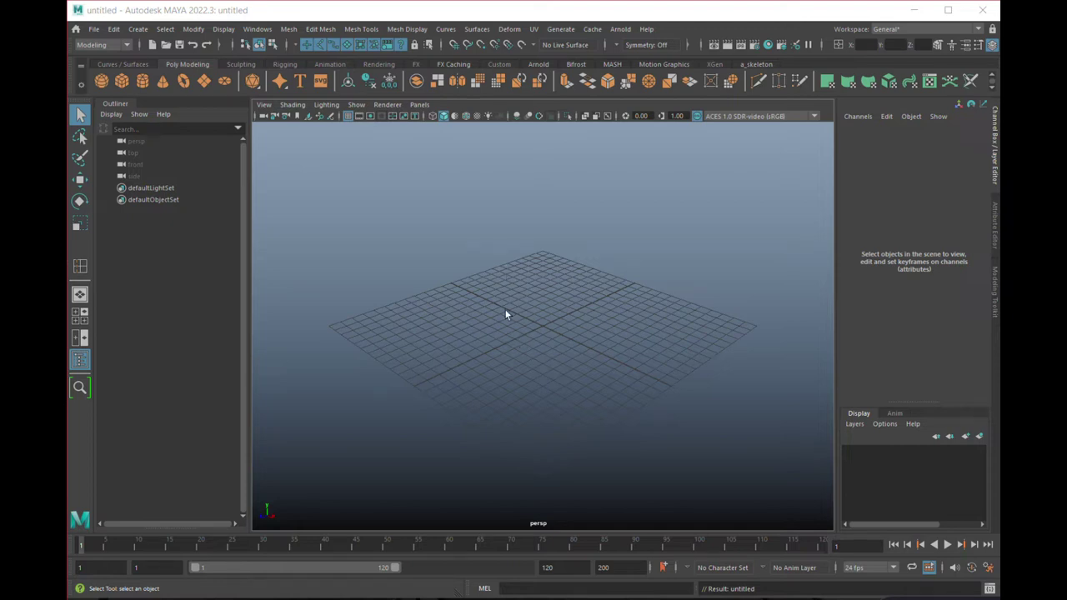
Open the NURBS Circle Options dialog from Create > NURBS Primitives and move it aside.
{"action": "left_click", "coordinate": [137, 30]}
{"action": "mouse_move", "coordinate": [158, 62]}
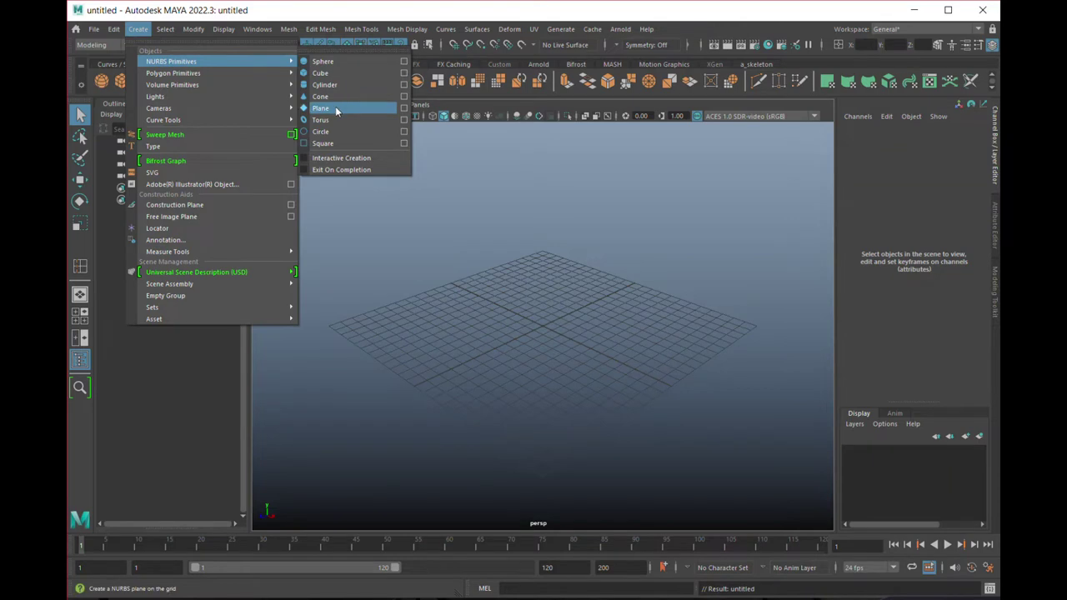
{"action": "left_click", "coordinate": [403, 130]}
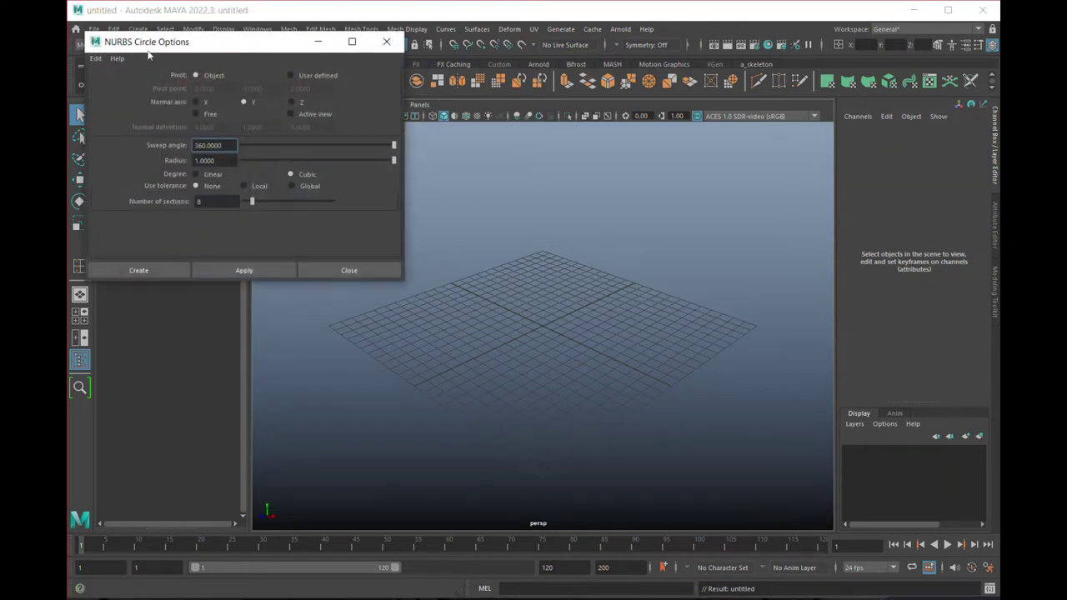
{"action": "left_click_drag", "start_coordinate": [180, 41], "coordinate": [176, 52]}
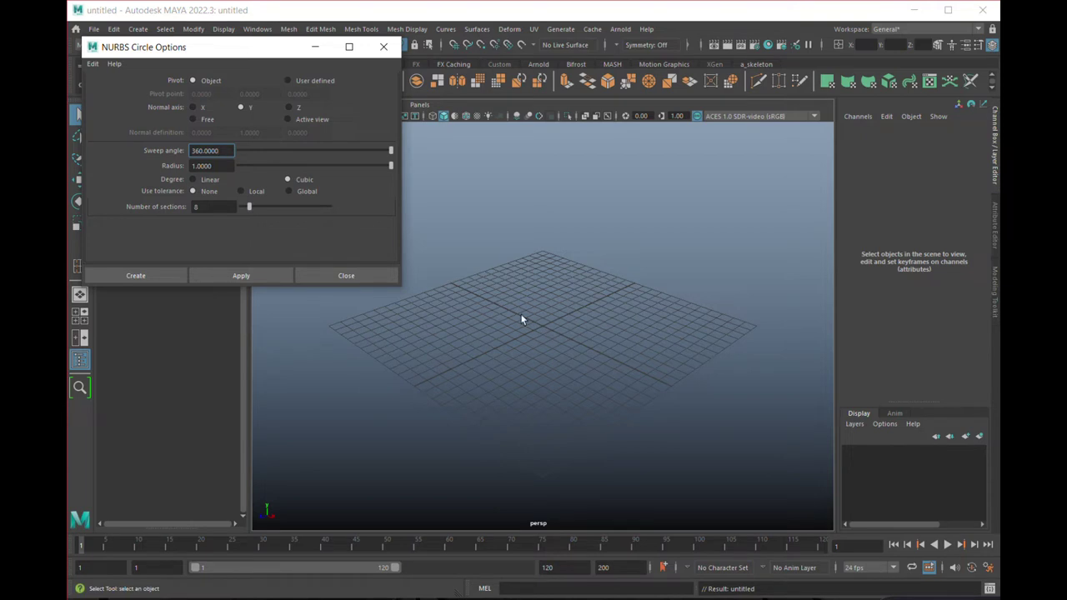
Create a NURBS circle at the origin and scale it down to 0.098.
{"action": "left_click", "coordinate": [239, 276]}
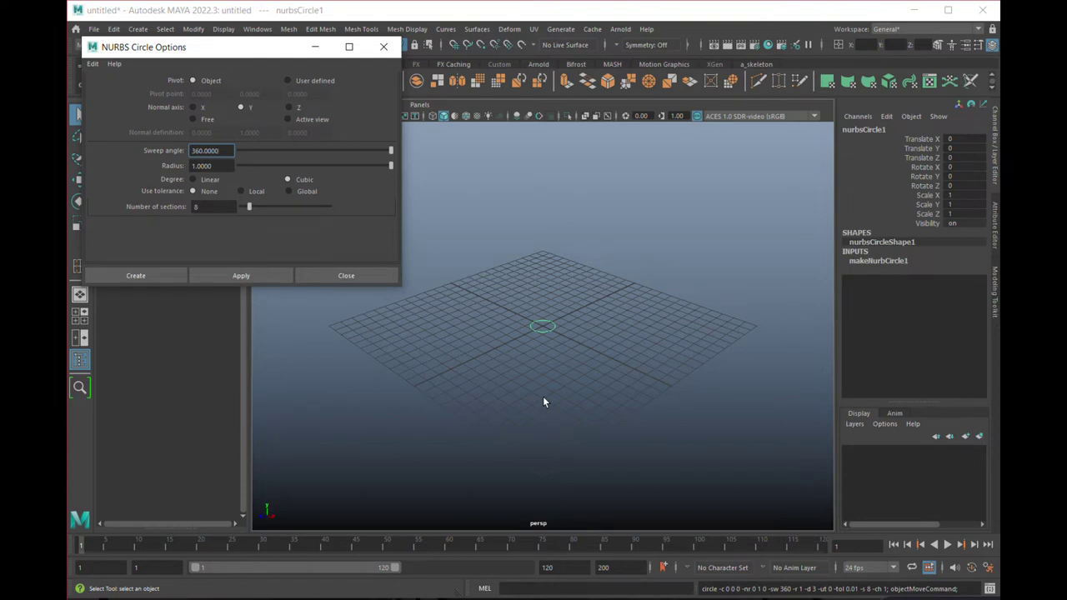
{"action": "left_click", "coordinate": [517, 385]}
{"action": "key", "text": "f"}
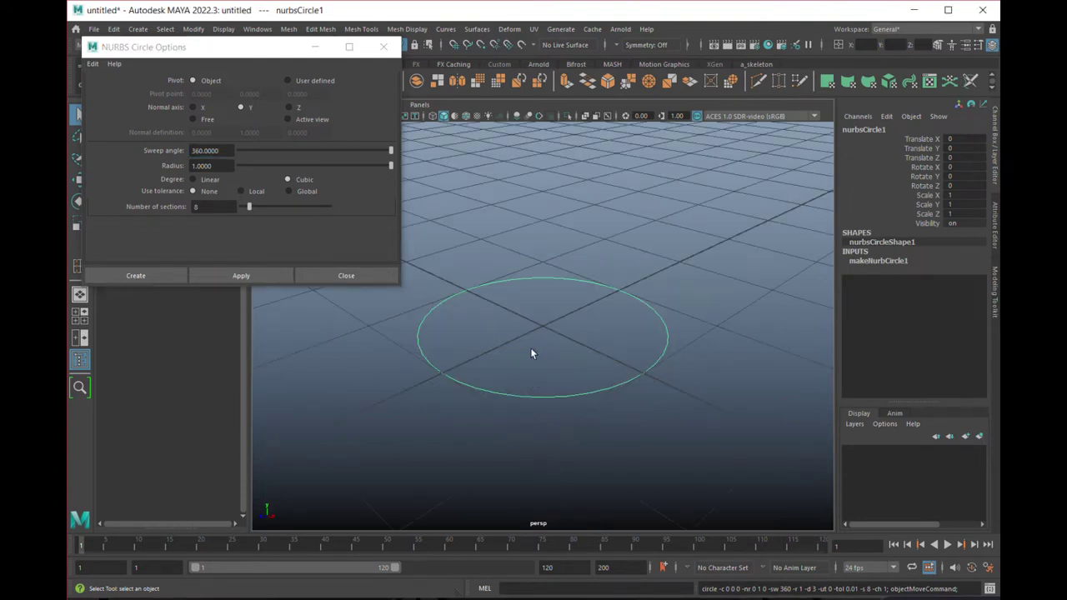
{"action": "right_click_drag", "start_coordinate": [567, 351], "coordinate": [525, 332], "text": "alt"}
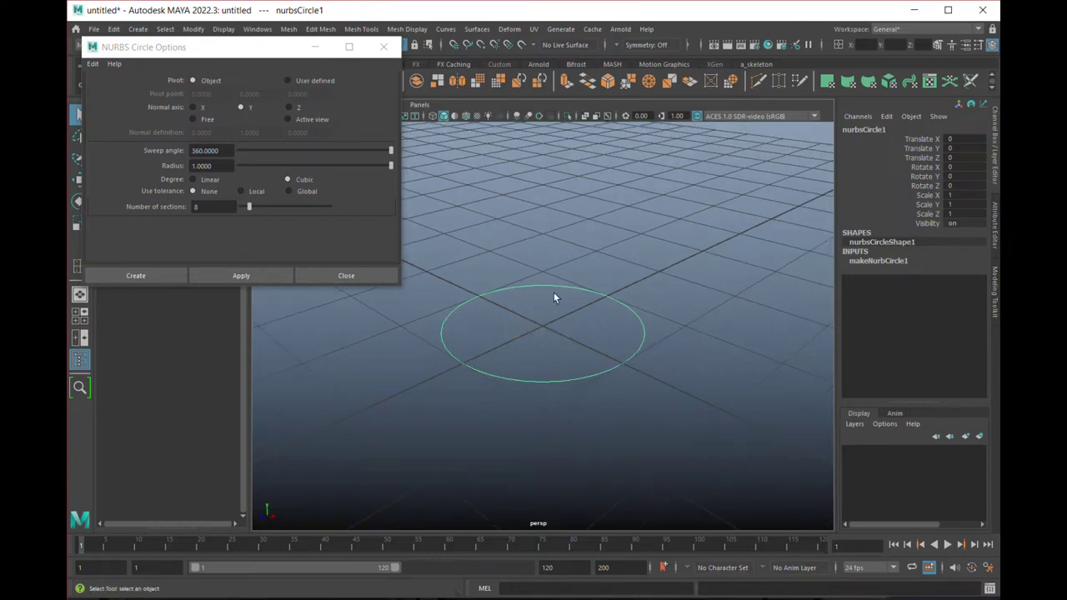
{"action": "key", "text": "r"}
{"action": "left_click_drag", "start_coordinate": [543, 328], "coordinate": [402, 525]}
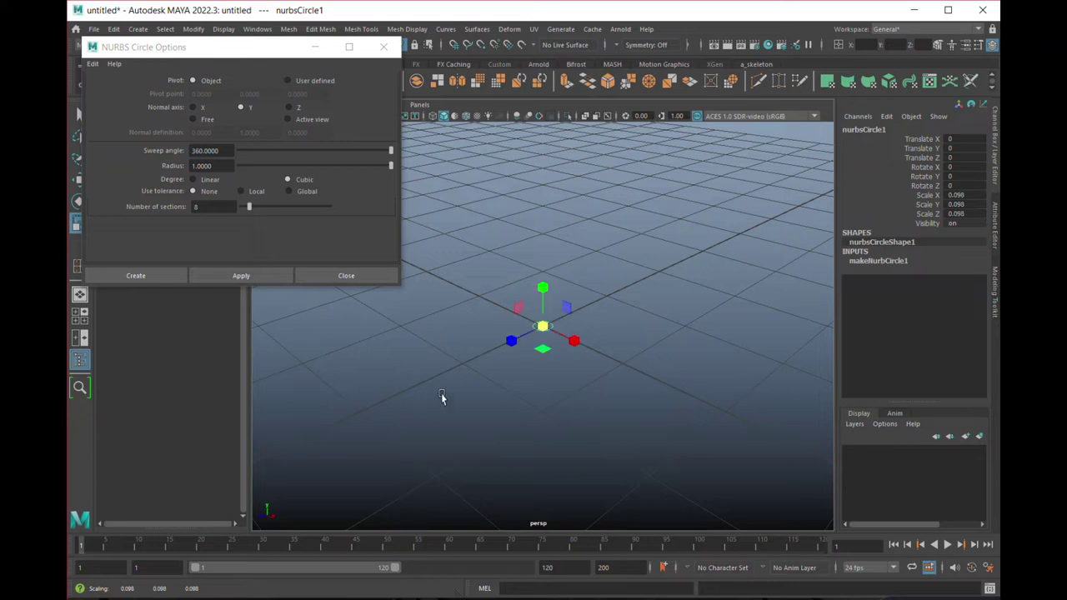
{"action": "key", "text": "q"}
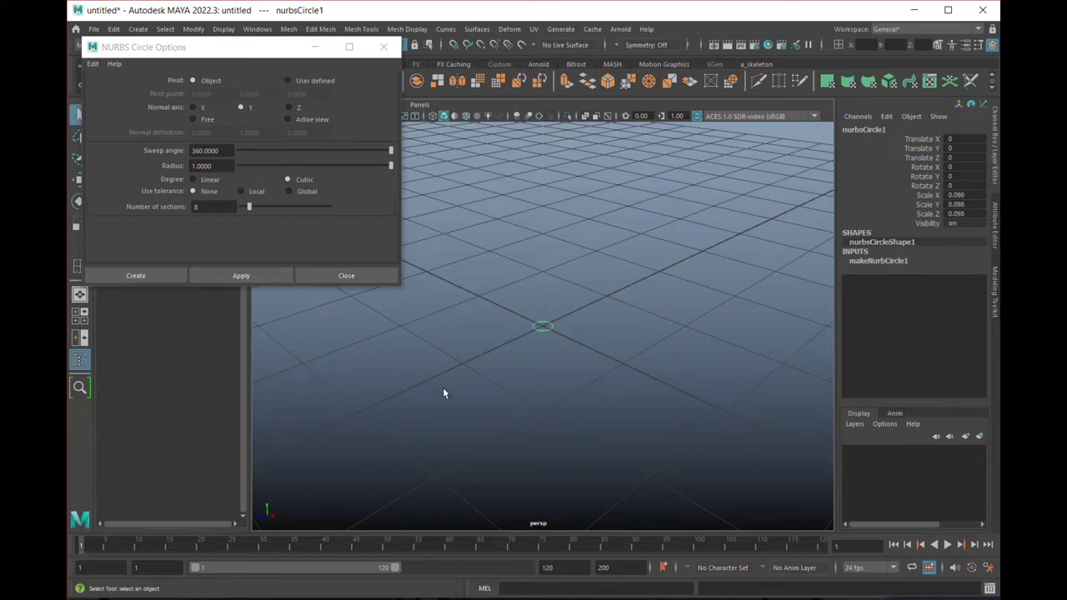
Create a second full-size radius 1 circle around the small one.
{"action": "left_click", "coordinate": [242, 278]}
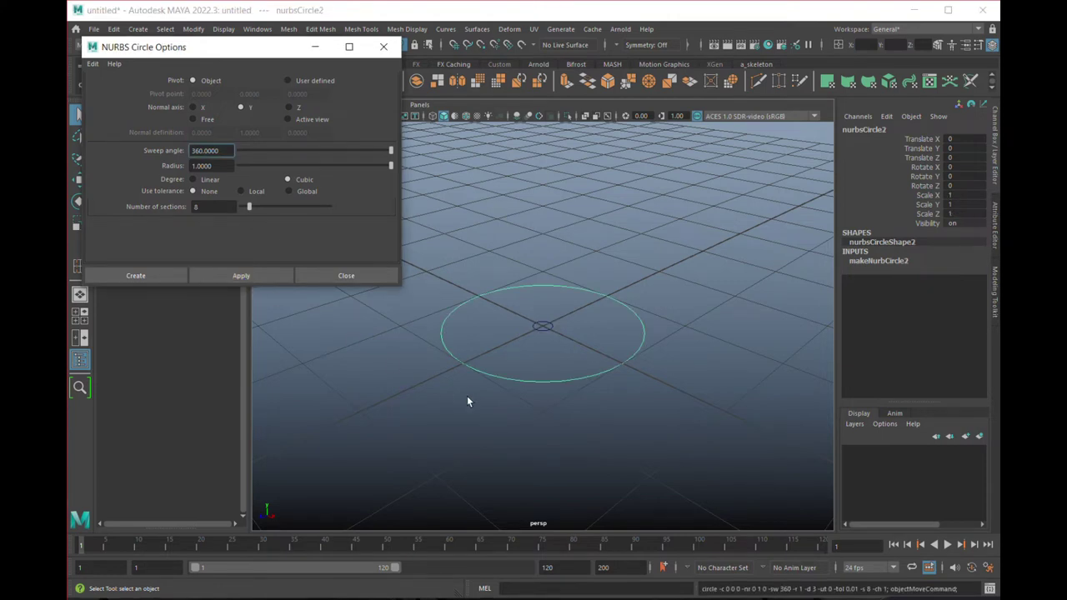
{"action": "middle_click_drag", "start_coordinate": [567, 386], "coordinate": [522, 398], "text": "alt"}
{"action": "mouse_move", "coordinate": [521, 398]}
{"action": "left_mouse_down", "text": "alt"}
{"action": "mouse_move", "coordinate": [534, 400]}
{"action": "mouse_move", "coordinate": [555, 373]}
{"action": "mouse_move", "coordinate": [531, 390]}
{"action": "left_mouse_up", "text": "alt"}
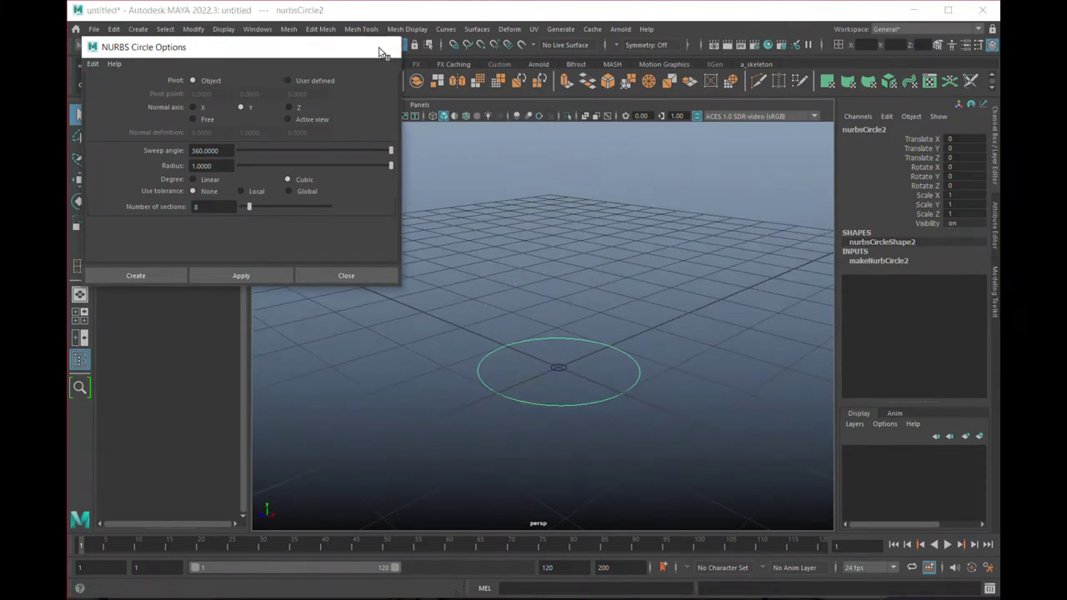
Duplicate the large circle upward to Y 0.158 as nurbsCircle3.
{"action": "left_click", "coordinate": [383, 47]}
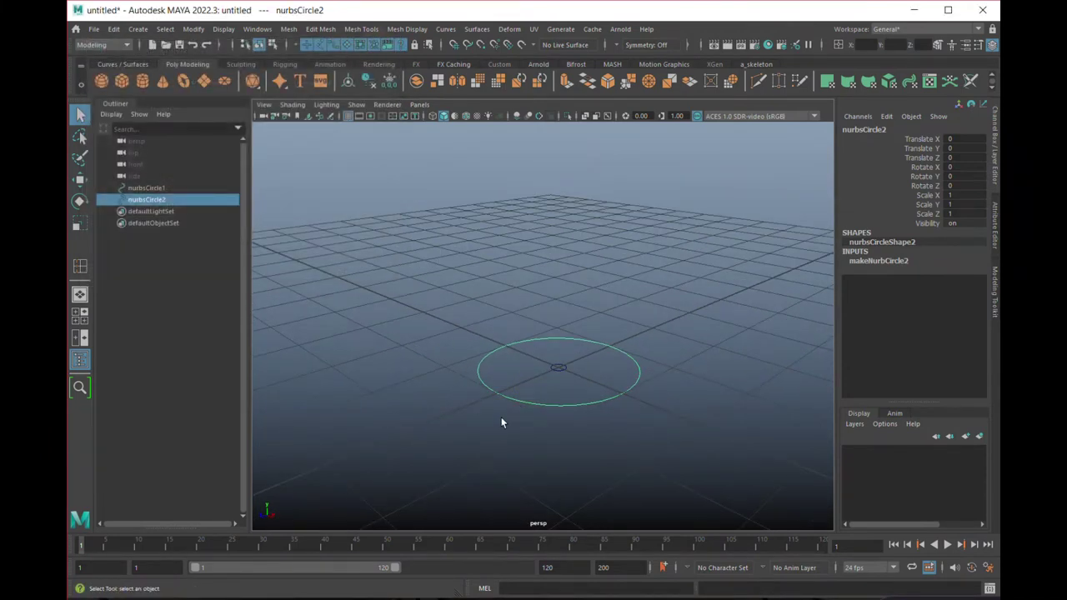
{"action": "key", "text": "w"}
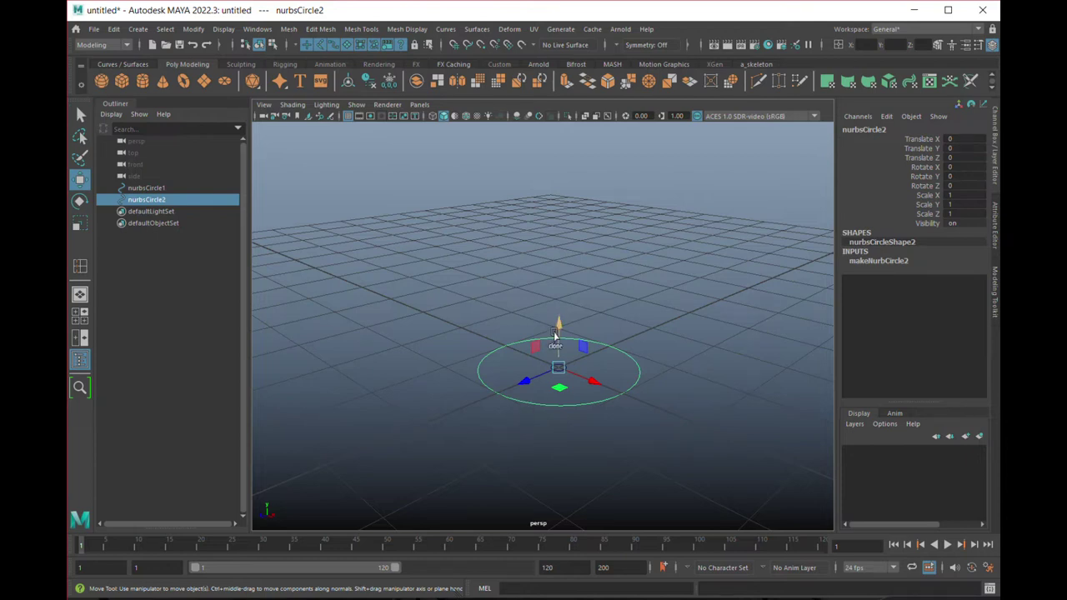
{"action": "left_click_drag", "start_coordinate": [557, 334], "coordinate": [559, 318], "text": "shift"}
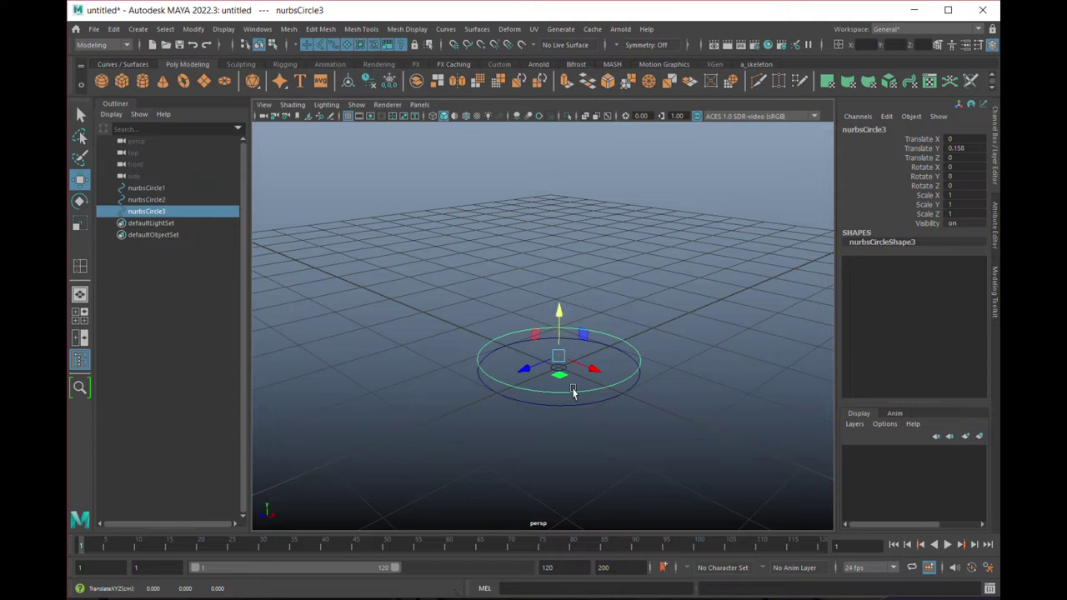
Clone the raised circle as nurbsCircle4 scaled down to 0.857.
{"action": "key", "text": "r"}
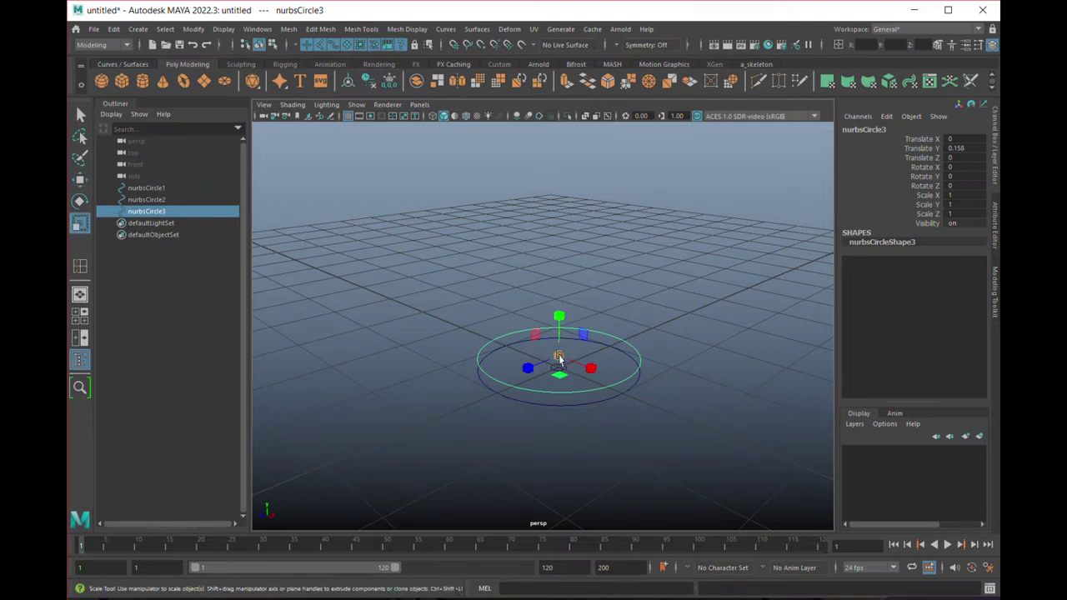
{"action": "left_click_drag", "start_coordinate": [558, 359], "coordinate": [543, 401], "text": "shift"}
{"action": "left_click", "coordinate": [545, 443]}
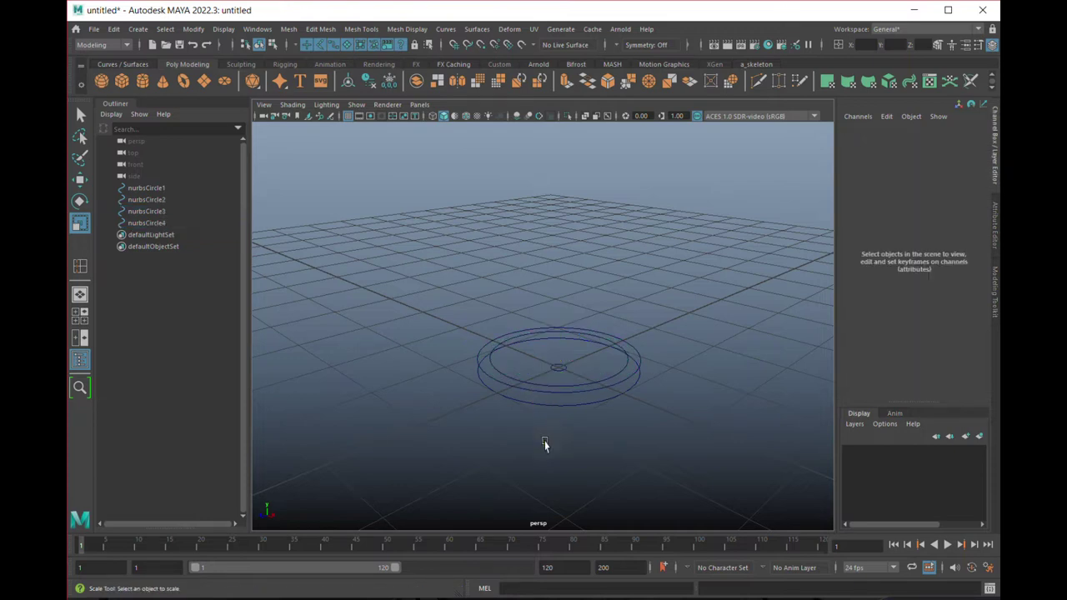
{"action": "mouse_move", "coordinate": [550, 443]}
{"action": "left_mouse_down", "text": "alt"}
{"action": "mouse_move", "coordinate": [542, 409]}
{"action": "mouse_move", "coordinate": [560, 451]}
{"action": "mouse_move", "coordinate": [553, 431]}
{"action": "left_mouse_up", "text": "alt"}
{"action": "right_click_drag", "start_coordinate": [553, 431], "coordinate": [633, 389], "text": "alt"}
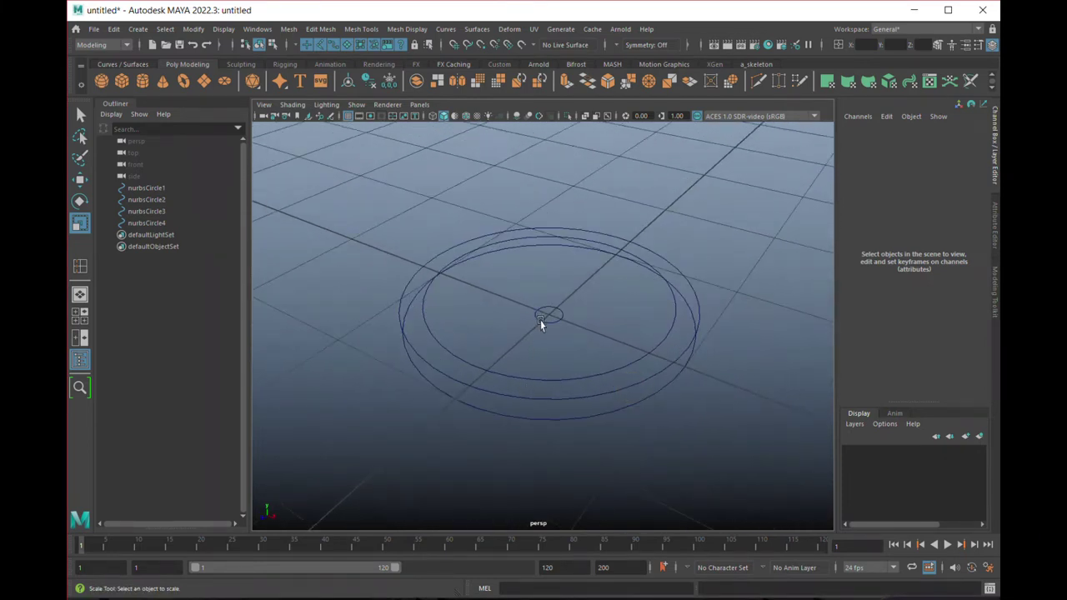
{"action": "left_click", "coordinate": [140, 189]}
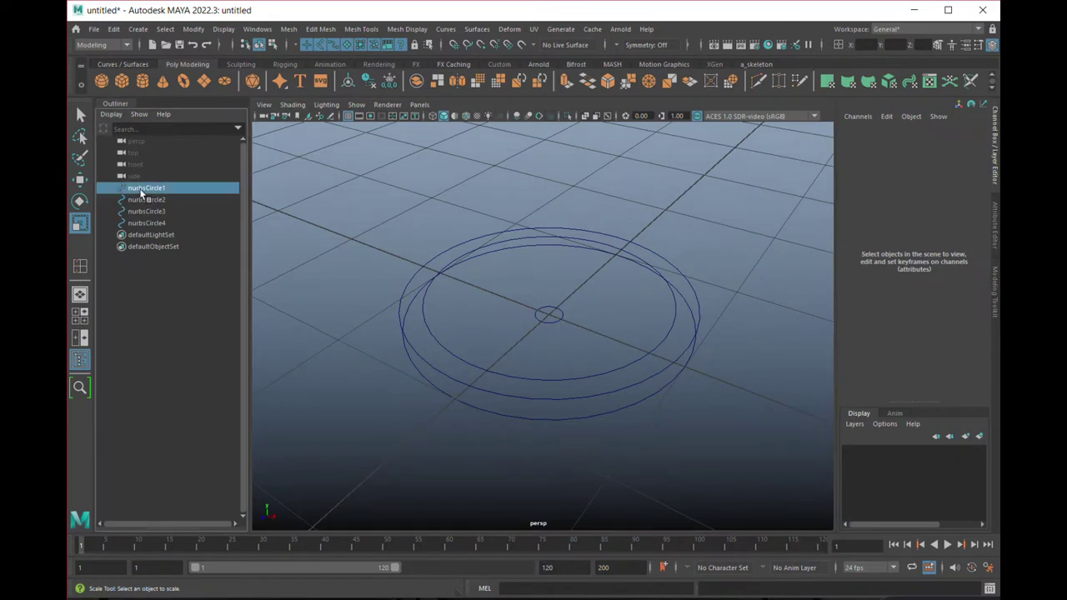
Check each circle in the Outliner, leaving nurbsCircle4 at scale 0.848.
{"action": "left_click", "coordinate": [142, 200]}
{"action": "left_click", "coordinate": [141, 212]}
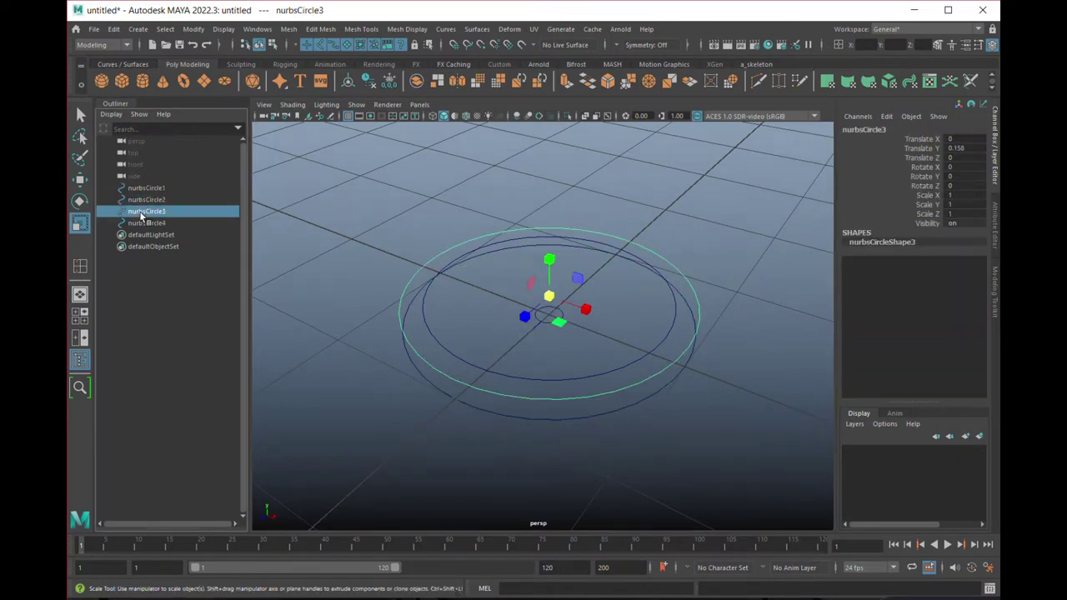
{"action": "left_click", "coordinate": [152, 222]}
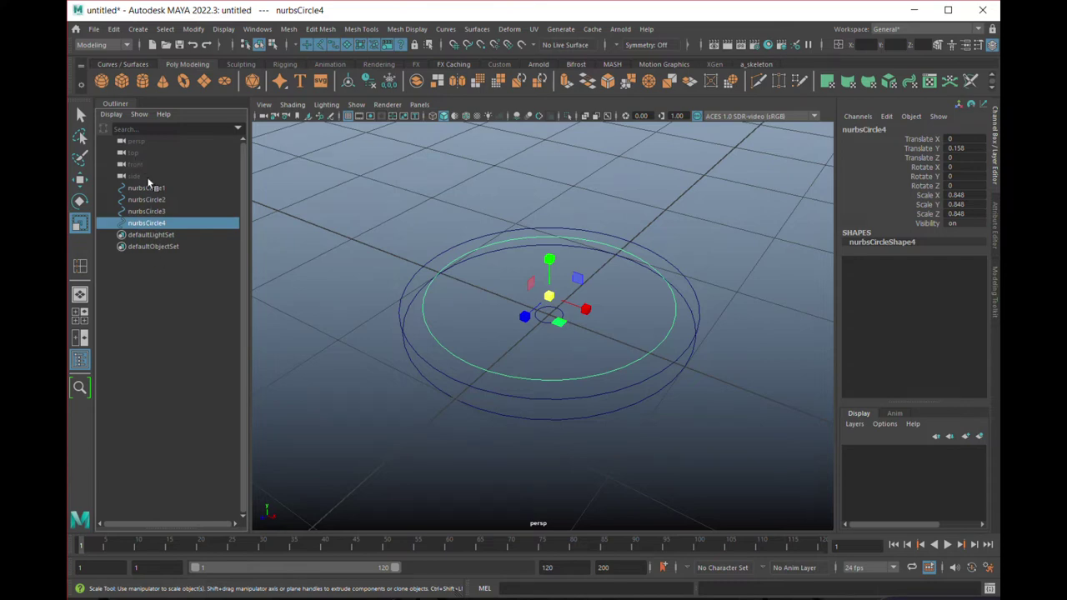
{"action": "middle_click_drag", "start_coordinate": [147, 200], "coordinate": [481, 303]}
{"action": "middle_click_drag", "start_coordinate": [400, 336], "coordinate": [124, 184]}
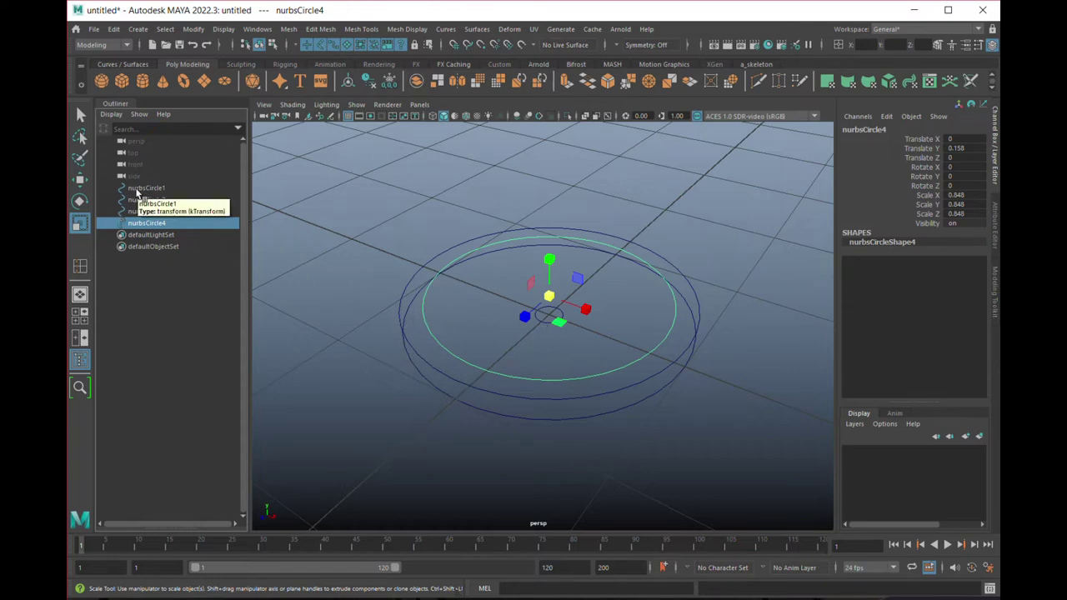
Select nurbsCircle1 through nurbsCircle4 in order as the loft curves.
{"action": "left_click", "coordinate": [138, 189]}
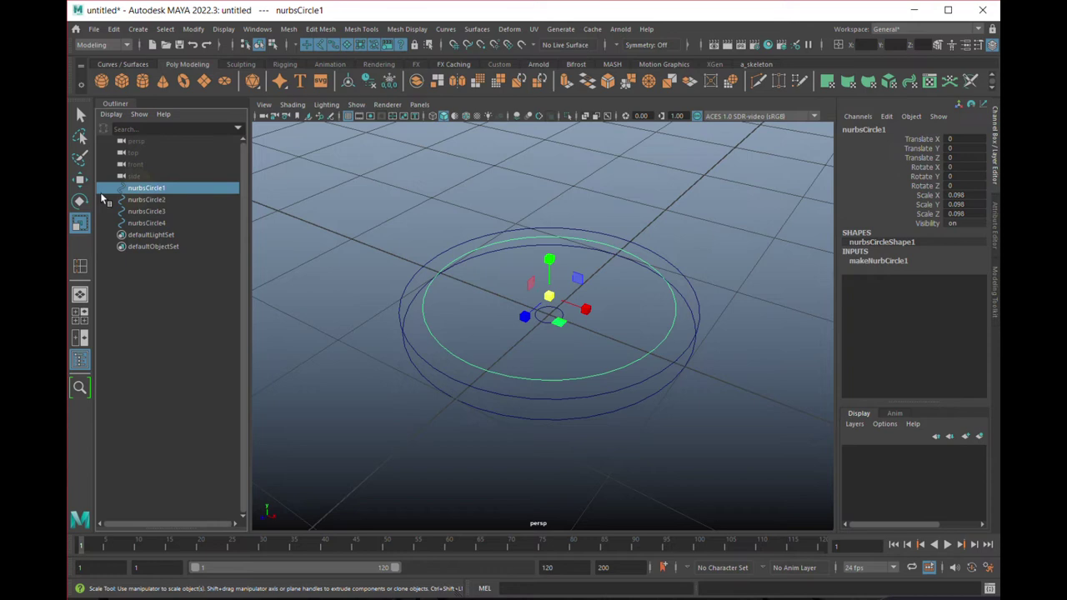
{"action": "left_click", "coordinate": [147, 223], "text": "shift"}
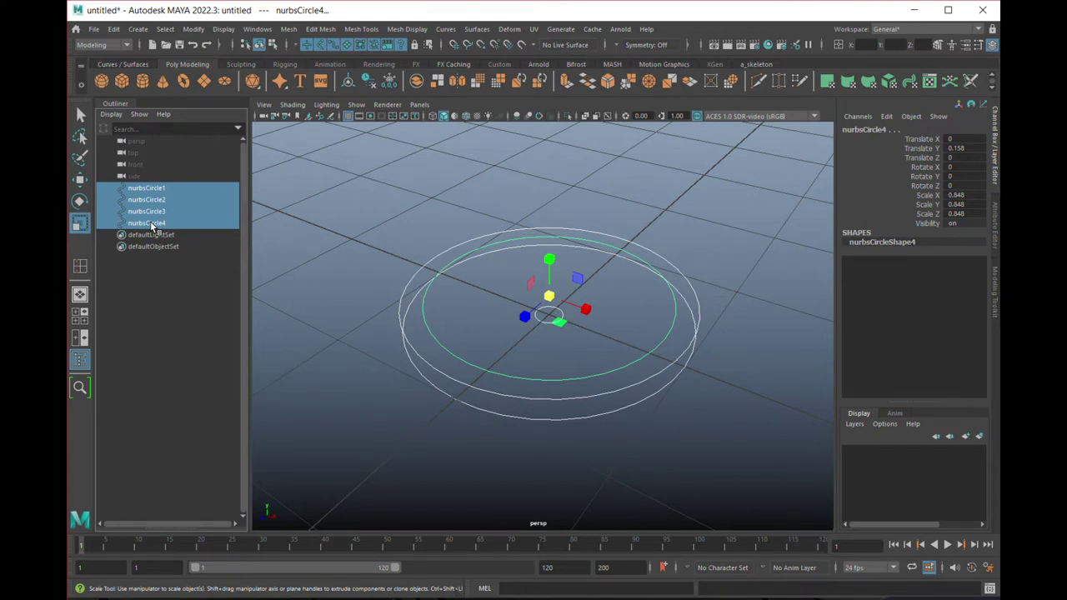
{"action": "left_click_drag", "start_coordinate": [669, 459], "coordinate": [658, 430], "text": "alt"}
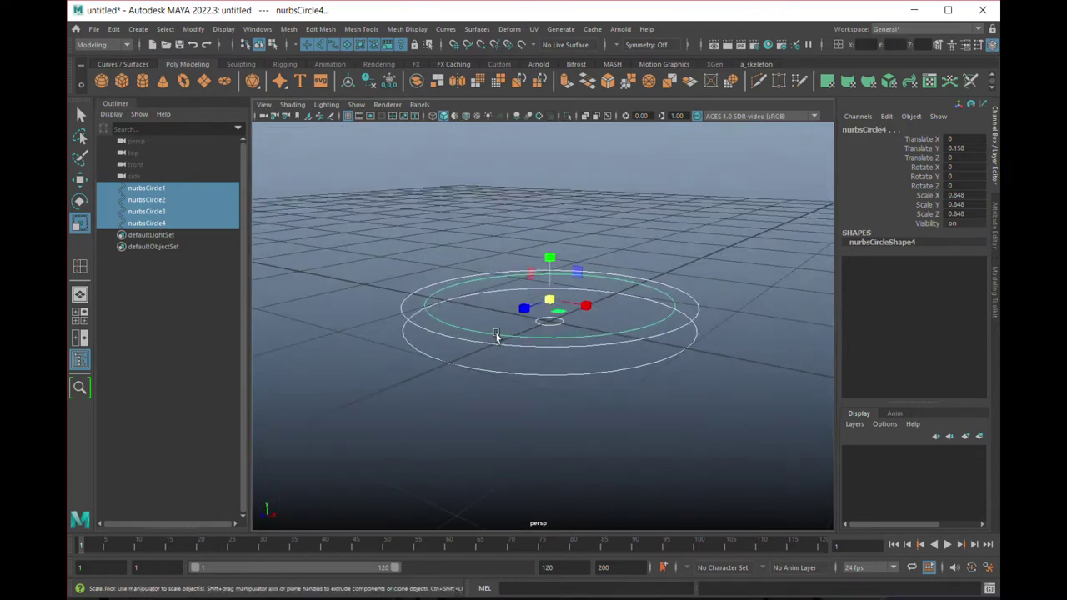
{"action": "left_click_drag", "start_coordinate": [410, 392], "coordinate": [419, 409], "text": "alt"}
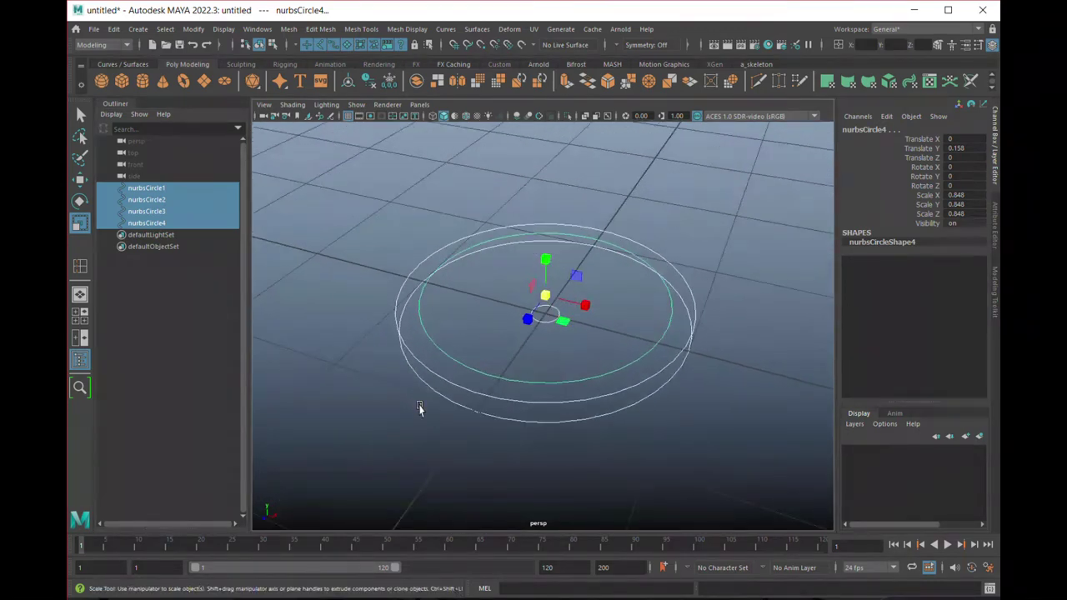
{"action": "key", "text": "q"}
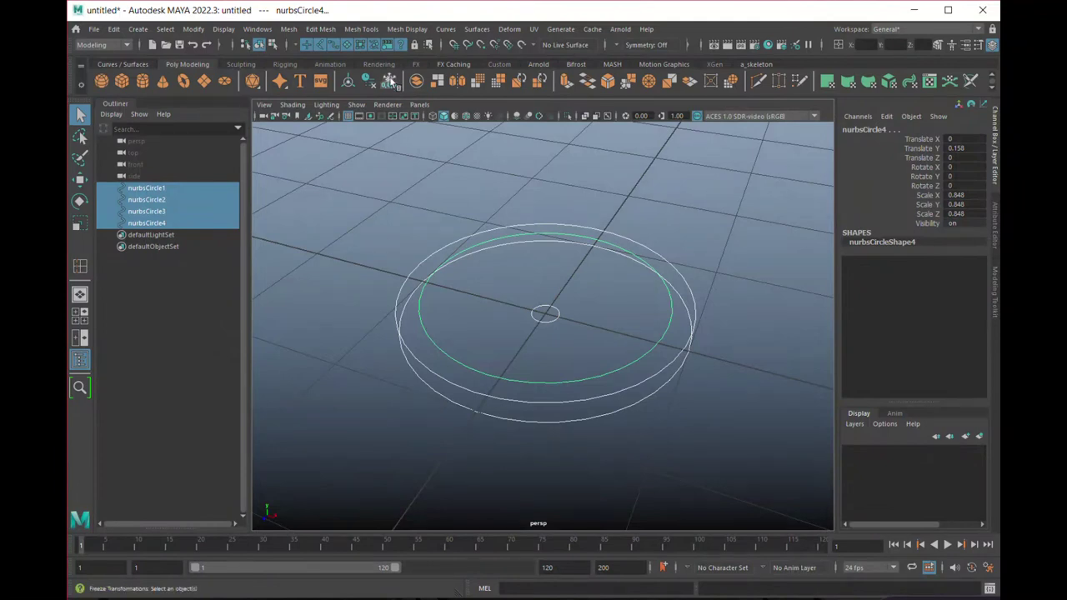
{"action": "left_click", "coordinate": [476, 29]}
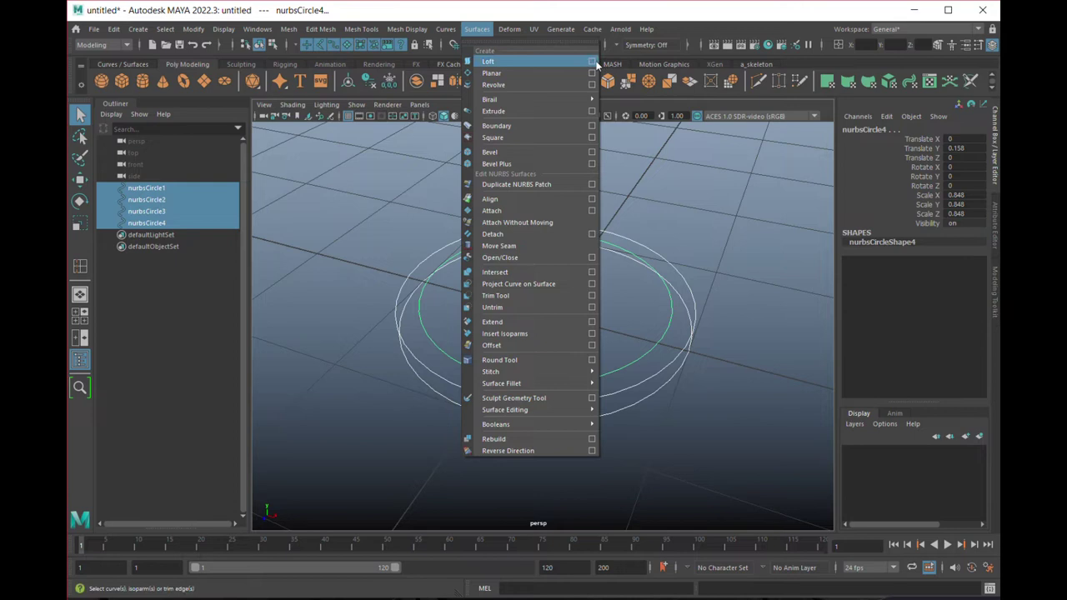
Loft the four circles into a Polygons, Quads surface with tessellation count 200.
{"action": "left_click", "coordinate": [593, 62]}
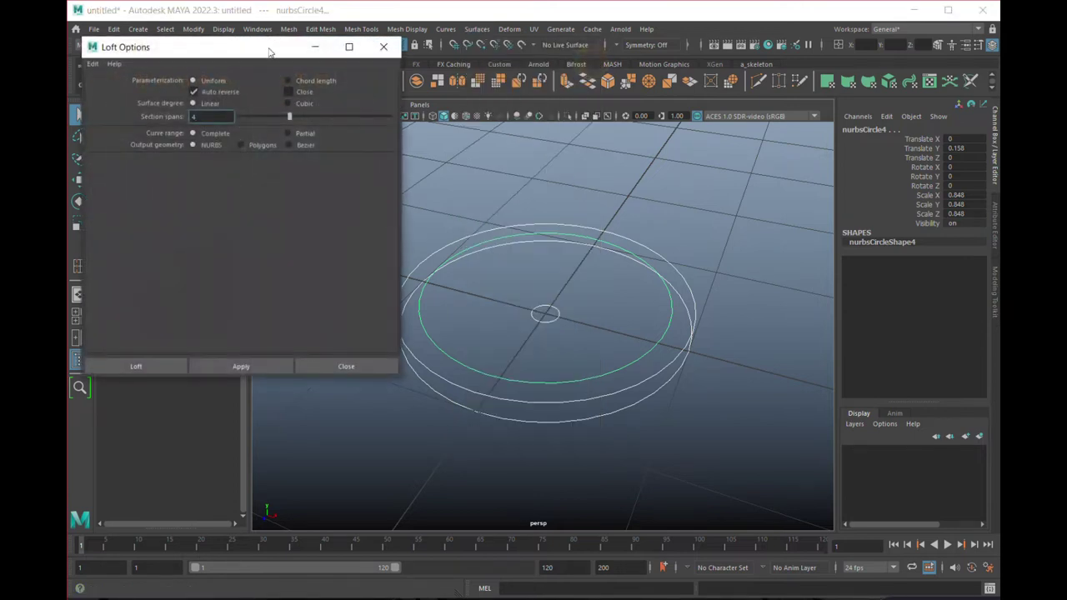
{"action": "left_click_drag", "start_coordinate": [258, 50], "coordinate": [261, 76]}
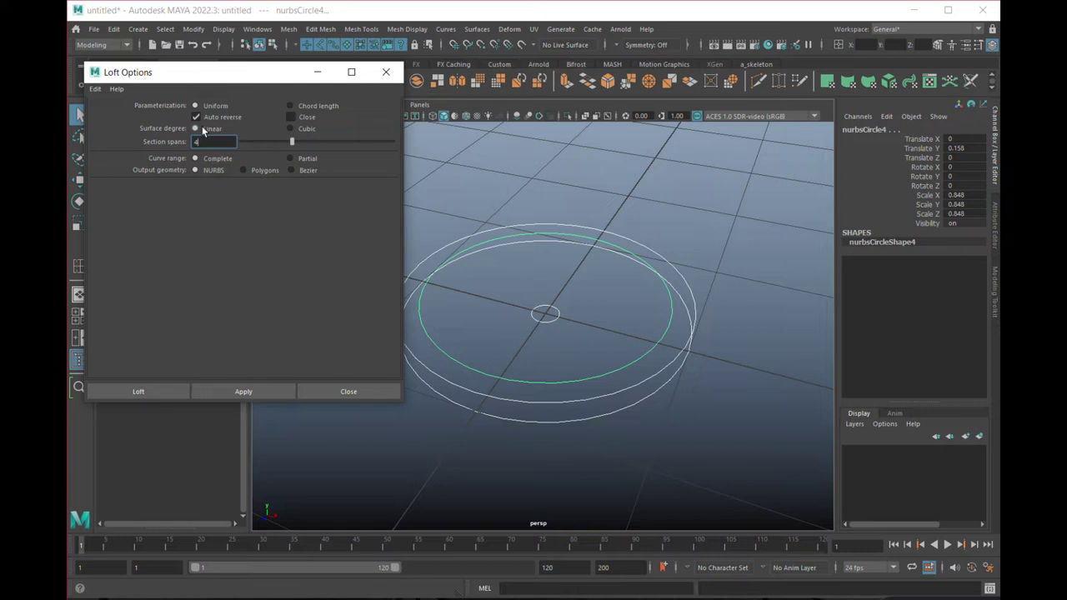
{"action": "type", "text": "4"}
{"action": "left_click", "coordinate": [244, 170]}
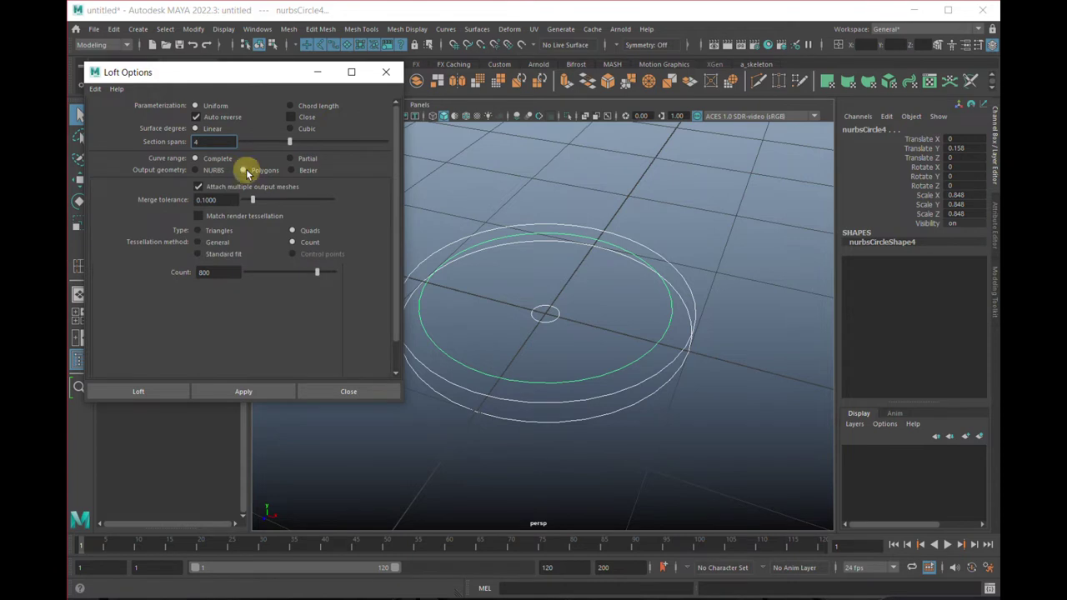
{"action": "double_click", "coordinate": [215, 272]}
{"action": "type", "text": "200"}
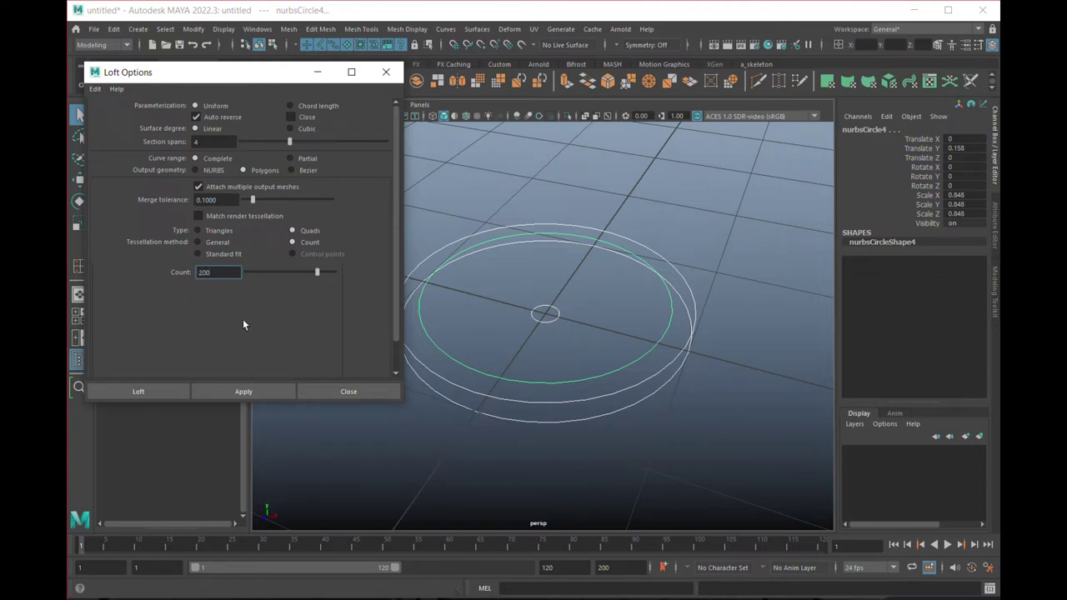
{"action": "key", "text": "Return"}
{"action": "left_click", "coordinate": [250, 392]}
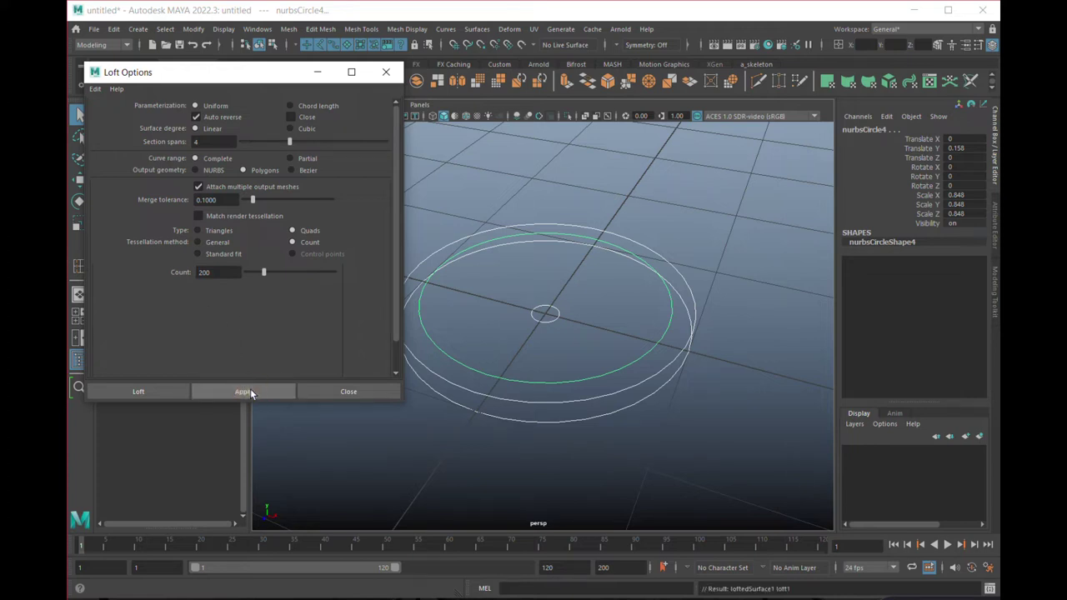
{"action": "mouse_move", "coordinate": [482, 442]}
{"action": "left_mouse_down", "text": "alt"}
{"action": "mouse_move", "coordinate": [474, 408]}
{"action": "mouse_move", "coordinate": [479, 427]}
{"action": "left_mouse_up", "text": "alt"}
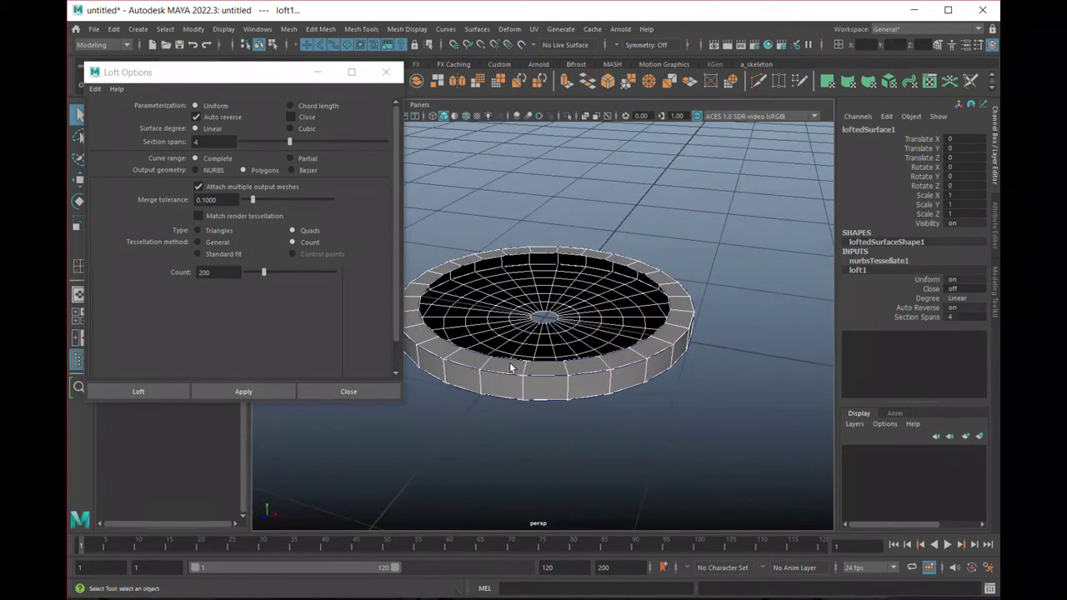
Drag the Loft Options window down and select nurbsCircle1 in the Outliner.
{"action": "right_click_drag", "start_coordinate": [604, 396], "coordinate": [643, 388], "text": "alt"}
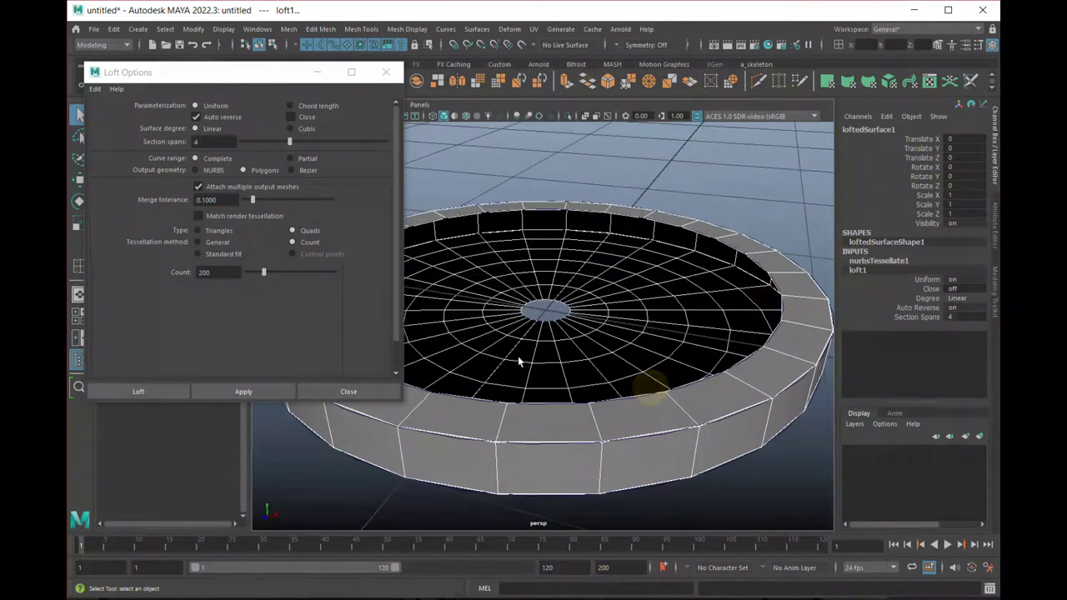
{"action": "left_click_drag", "start_coordinate": [643, 389], "coordinate": [512, 375], "text": "alt"}
{"action": "left_click_drag", "start_coordinate": [254, 77], "coordinate": [284, 442]}
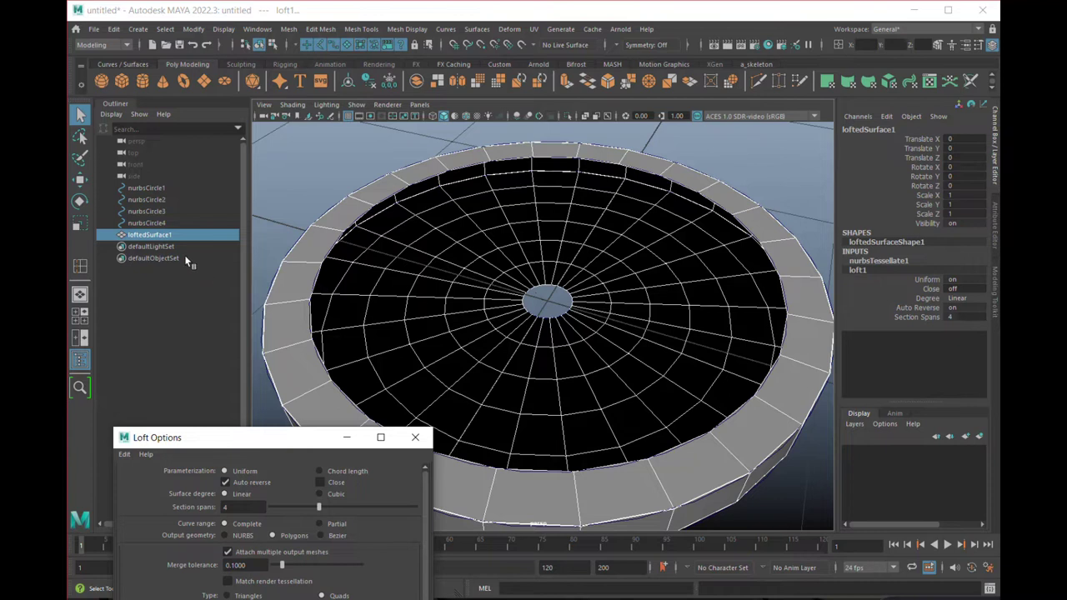
{"action": "left_click", "coordinate": [142, 189]}
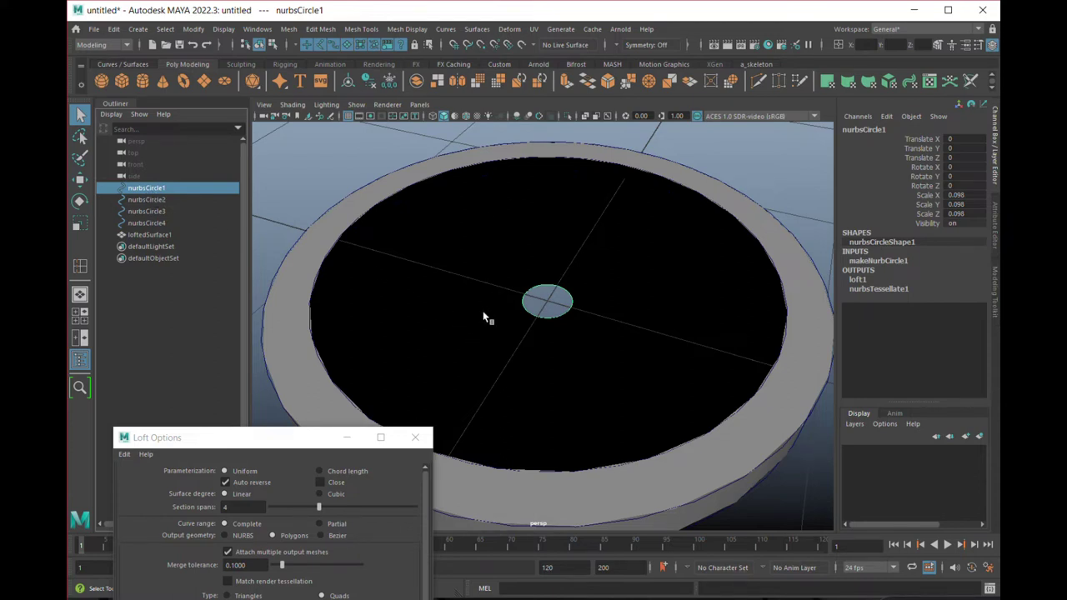
Scale nurbsCircle1 down to 0.029 so the foot's centre hole nearly closes.
{"action": "key", "text": "r"}
{"action": "left_click_drag", "start_coordinate": [544, 308], "coordinate": [521, 351]}
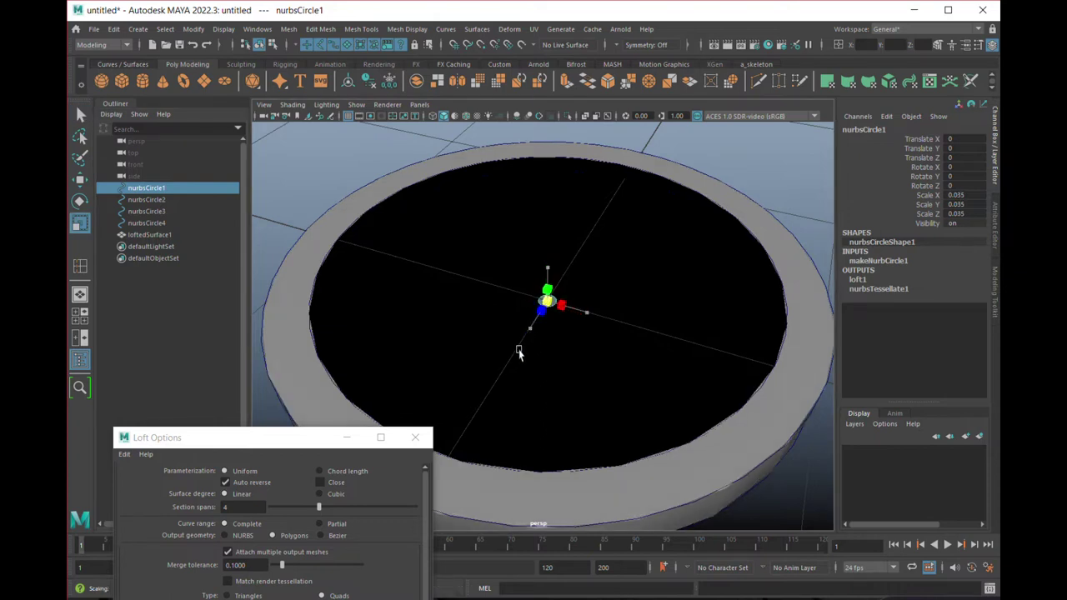
{"action": "left_click_drag", "start_coordinate": [530, 356], "coordinate": [523, 231], "text": "alt"}
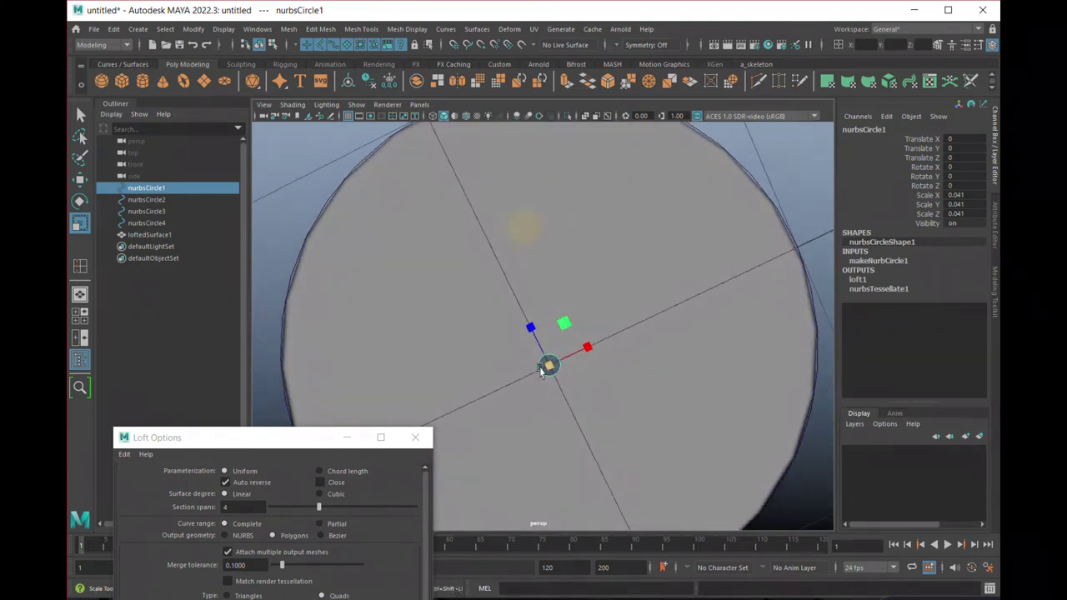
{"action": "left_click_drag", "start_coordinate": [547, 369], "coordinate": [614, 489]}
{"action": "left_click_drag", "start_coordinate": [578, 431], "coordinate": [614, 331], "text": "alt"}
{"action": "mouse_move", "coordinate": [615, 331]}
{"action": "right_mouse_down", "text": "alt"}
{"action": "mouse_move", "coordinate": [605, 322]}
{"action": "mouse_move", "coordinate": [624, 348]}
{"action": "mouse_move", "coordinate": [613, 339]}
{"action": "right_mouse_up", "text": "alt"}
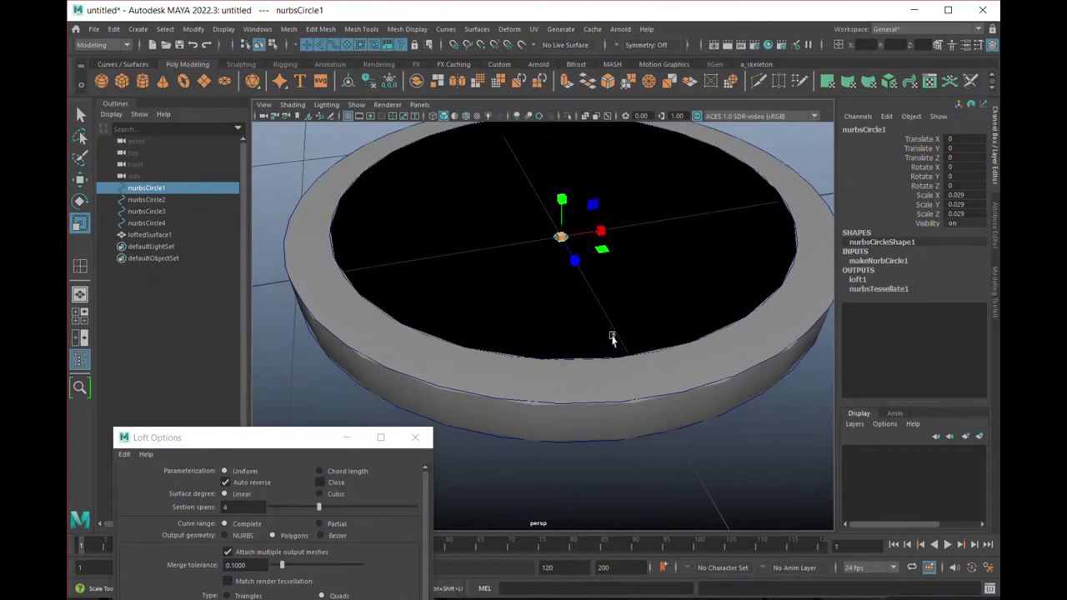
{"action": "left_click", "coordinate": [589, 391]}
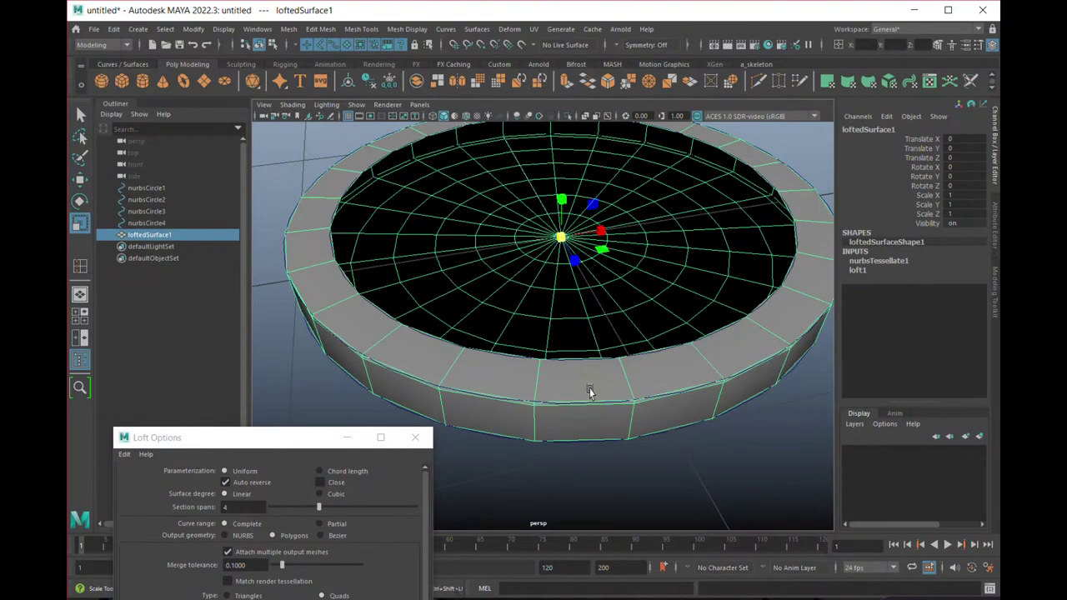
Edit loftedSurface1's name in the Outliner, typing basefoot.
{"action": "left_click_drag", "start_coordinate": [615, 393], "coordinate": [563, 355], "text": "alt"}
{"action": "right_click_drag", "start_coordinate": [563, 355], "coordinate": [564, 357], "text": "alt"}
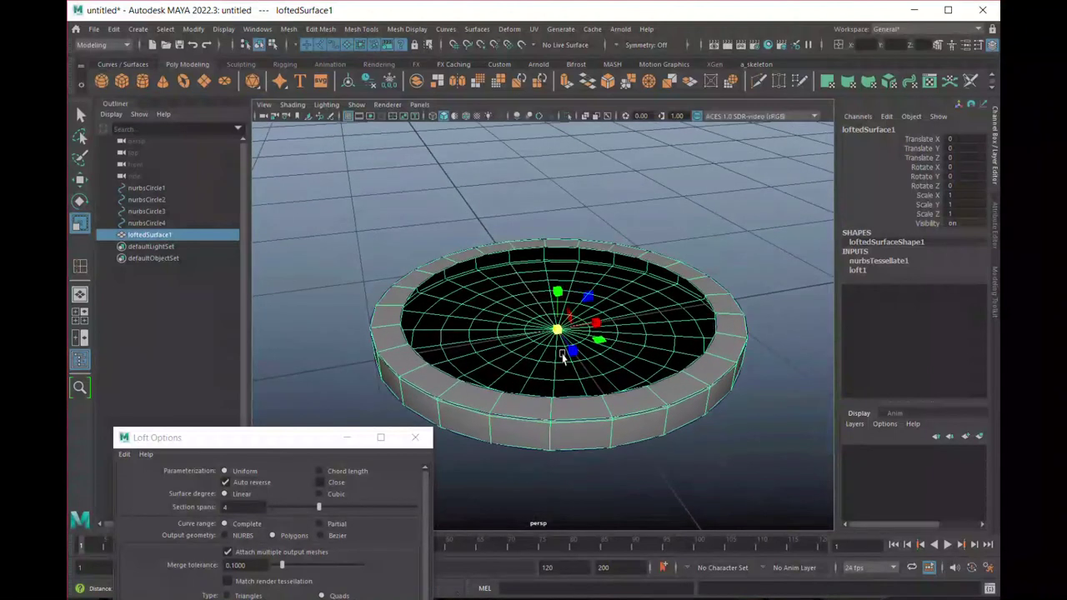
{"action": "left_click", "coordinate": [147, 222]}
{"action": "double_click", "coordinate": [147, 235]}
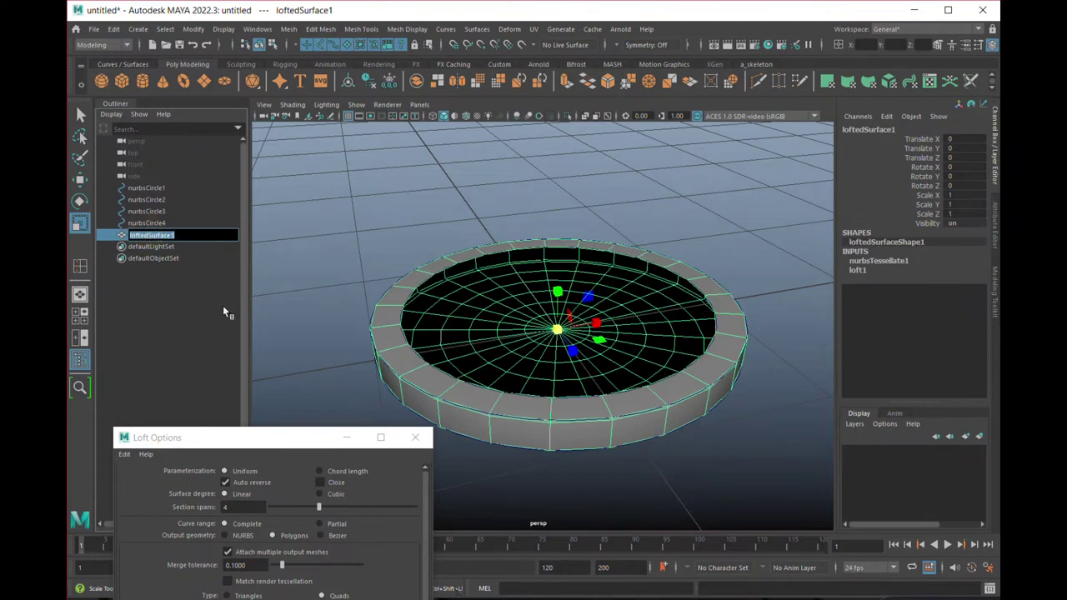
{"action": "type", "text": "basefoot"}
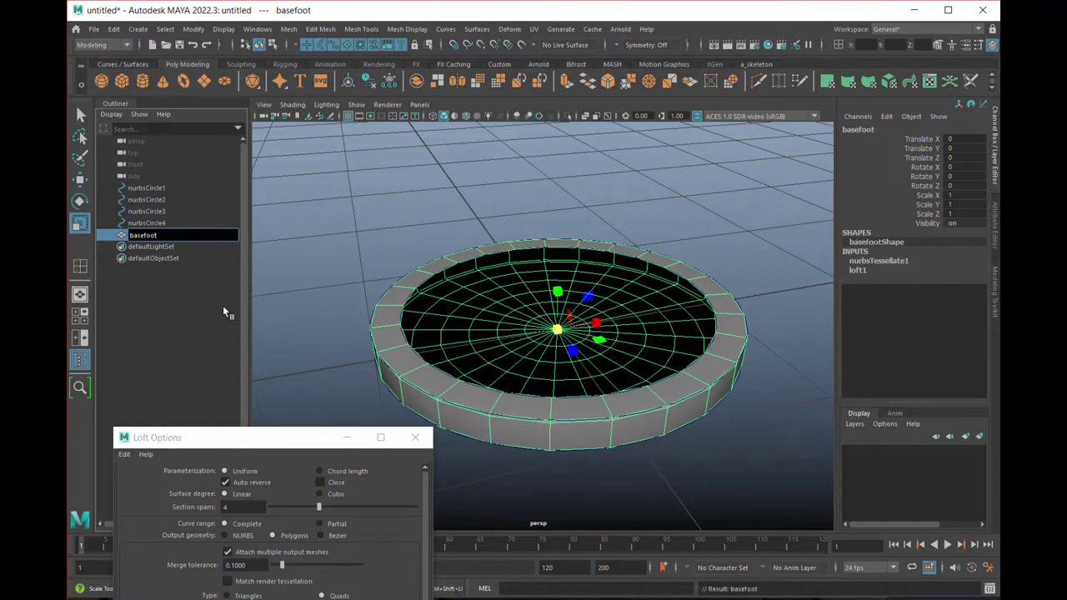
Confirm the basefoot name and duplicate nurbsCircle4 upward to Y 1.236.
{"action": "key", "text": "Return"}
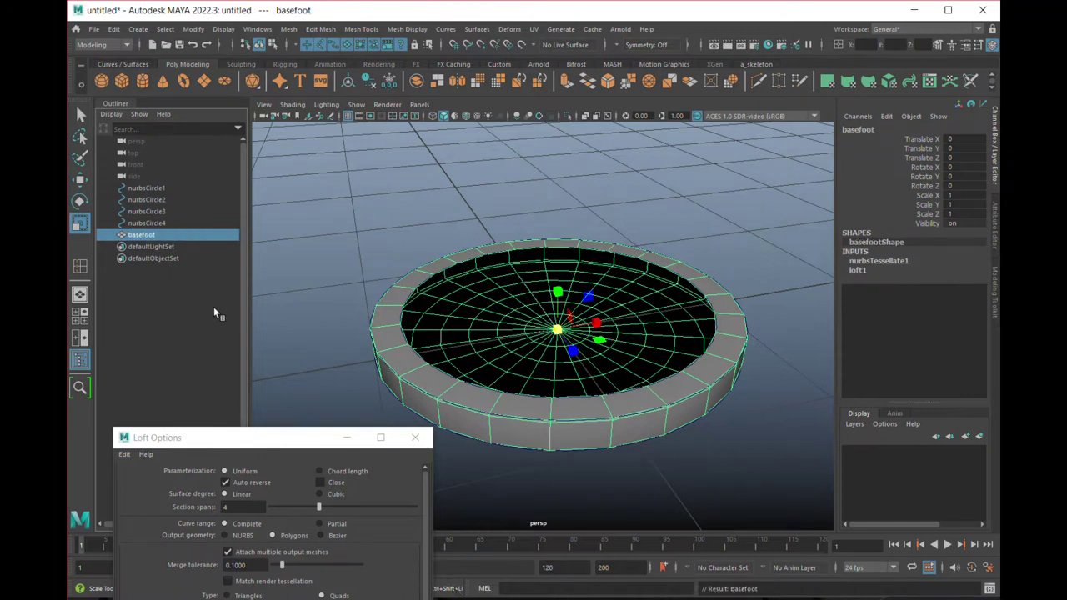
{"action": "left_click", "coordinate": [146, 223]}
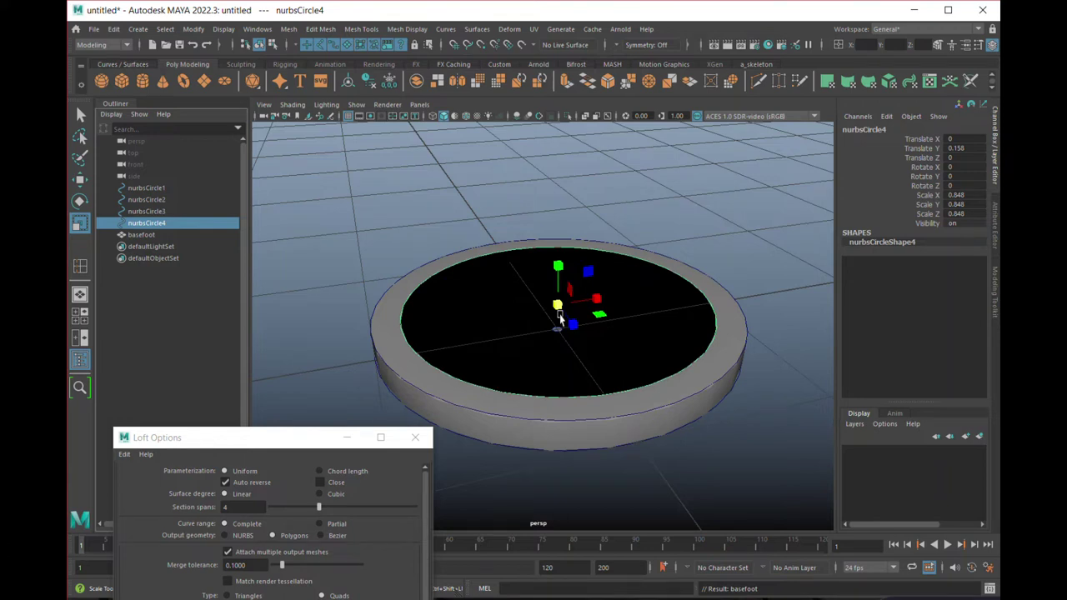
{"action": "key", "text": "w"}
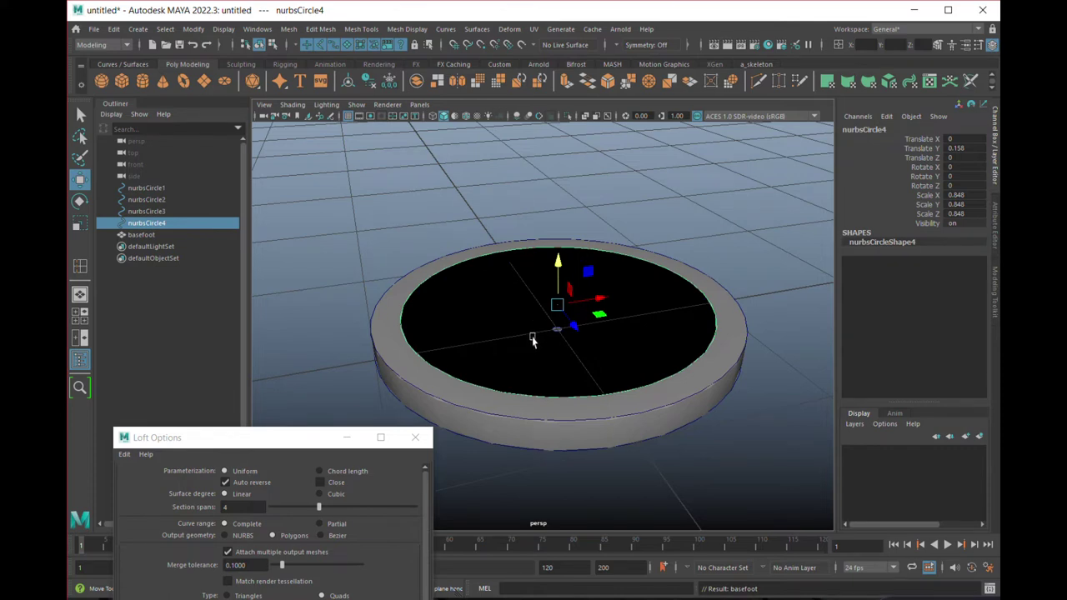
{"action": "scroll", "coordinate": [525, 342], "scroll_direction": "up", "scroll_amount": 3}
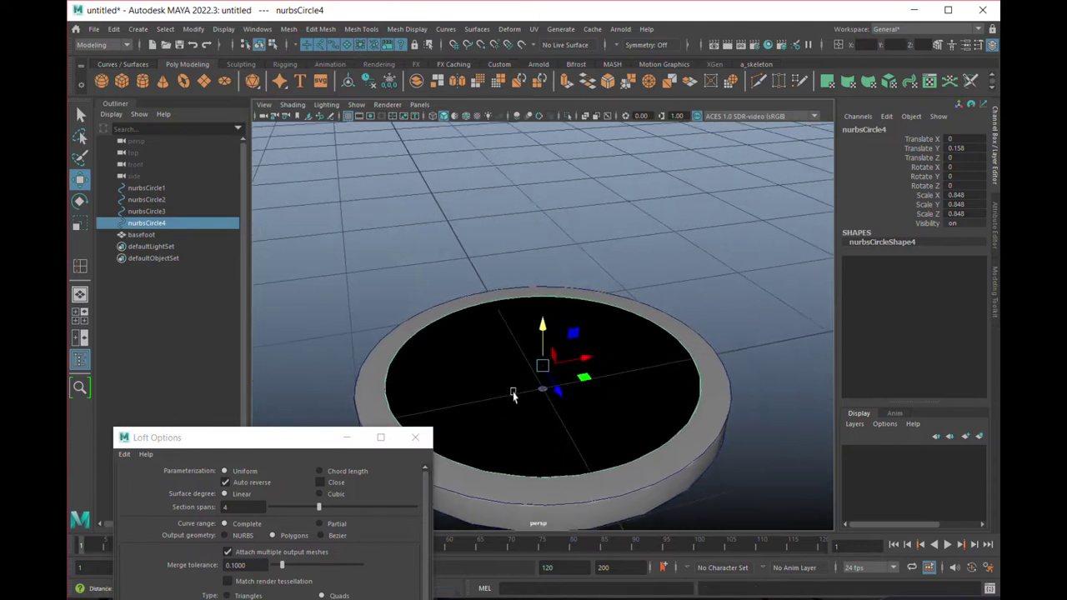
{"action": "left_click_drag", "start_coordinate": [541, 328], "coordinate": [542, 125], "text": "shift"}
{"action": "scroll", "coordinate": [607, 369], "scroll_direction": "down", "scroll_amount": 5}
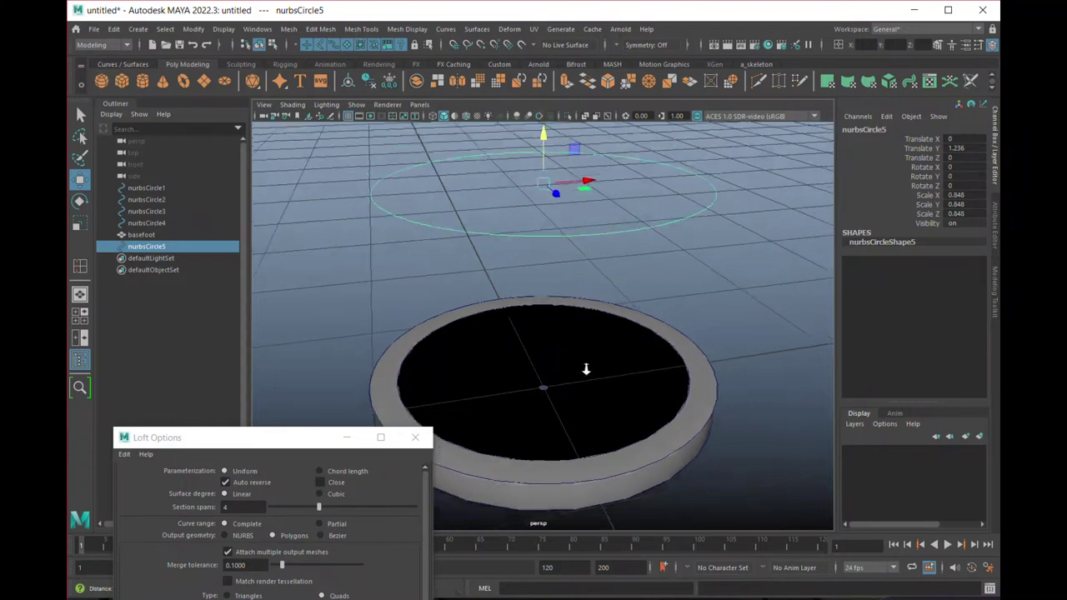
Raise nurbsCircle5 to Y 1.991 and scale it down to 0.369 for the narrow top.
{"action": "left_click_drag", "start_coordinate": [508, 378], "coordinate": [507, 363], "text": "alt"}
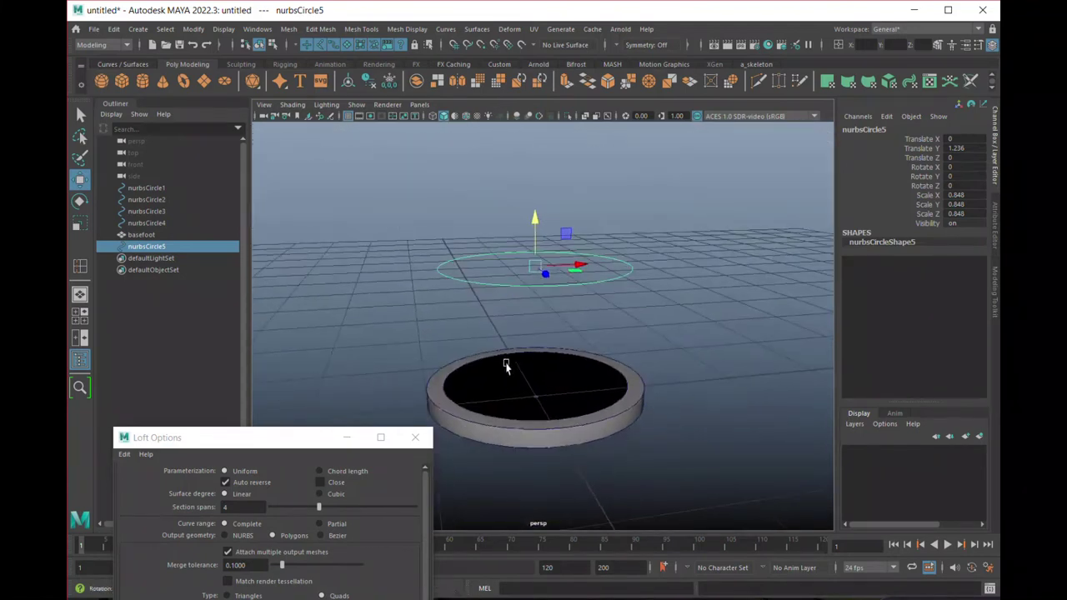
{"action": "left_click_drag", "start_coordinate": [534, 230], "coordinate": [533, 130]}
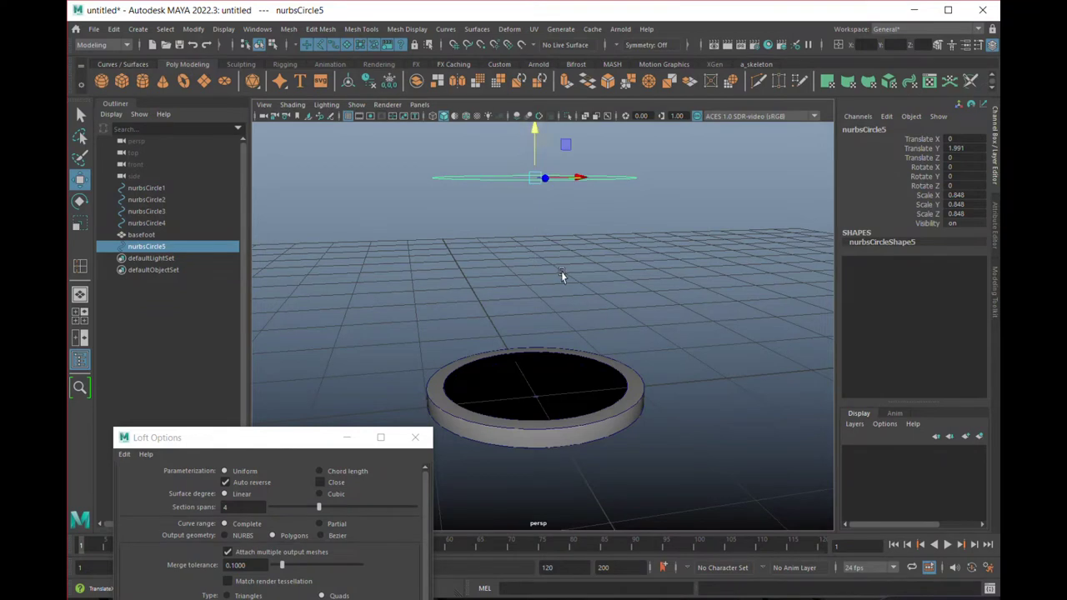
{"action": "key", "text": "r"}
{"action": "left_click_drag", "start_coordinate": [535, 180], "coordinate": [465, 283]}
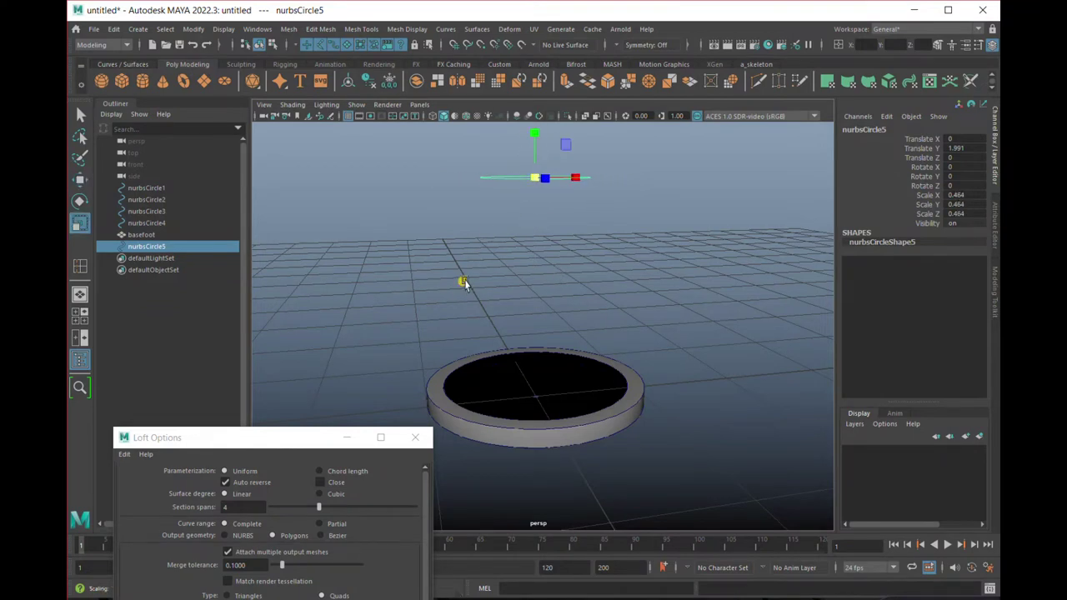
{"action": "left_click_drag", "start_coordinate": [514, 312], "coordinate": [500, 442], "text": "alt"}
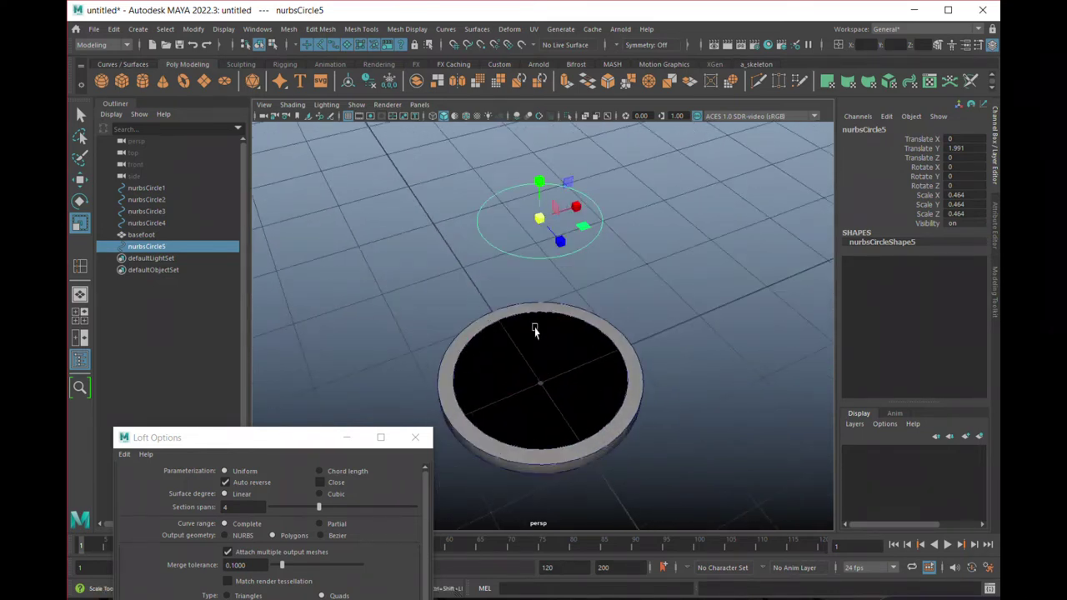
{"action": "left_click_drag", "start_coordinate": [539, 219], "coordinate": [522, 246]}
{"action": "mouse_move", "coordinate": [497, 298]}
{"action": "left_mouse_down", "text": "alt"}
{"action": "mouse_move", "coordinate": [467, 264]}
{"action": "mouse_move", "coordinate": [486, 250]}
{"action": "mouse_move", "coordinate": [517, 276]}
{"action": "mouse_move", "coordinate": [514, 305]}
{"action": "mouse_move", "coordinate": [509, 280]}
{"action": "left_mouse_up", "text": "alt"}
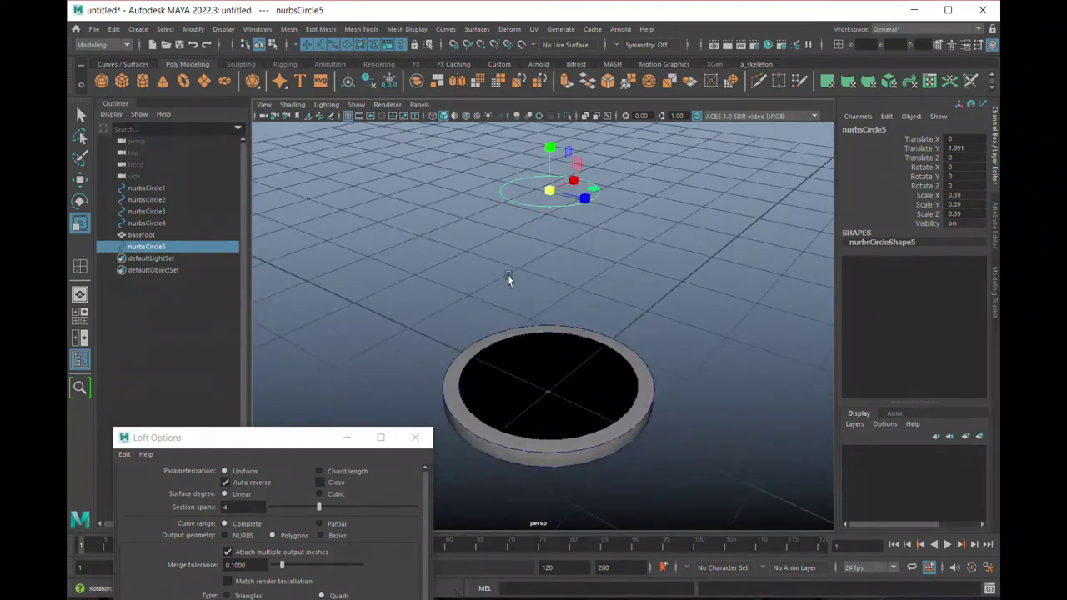
{"action": "left_click_drag", "start_coordinate": [548, 194], "coordinate": [538, 205]}
{"action": "left_click_drag", "start_coordinate": [560, 283], "coordinate": [567, 262], "text": "alt"}
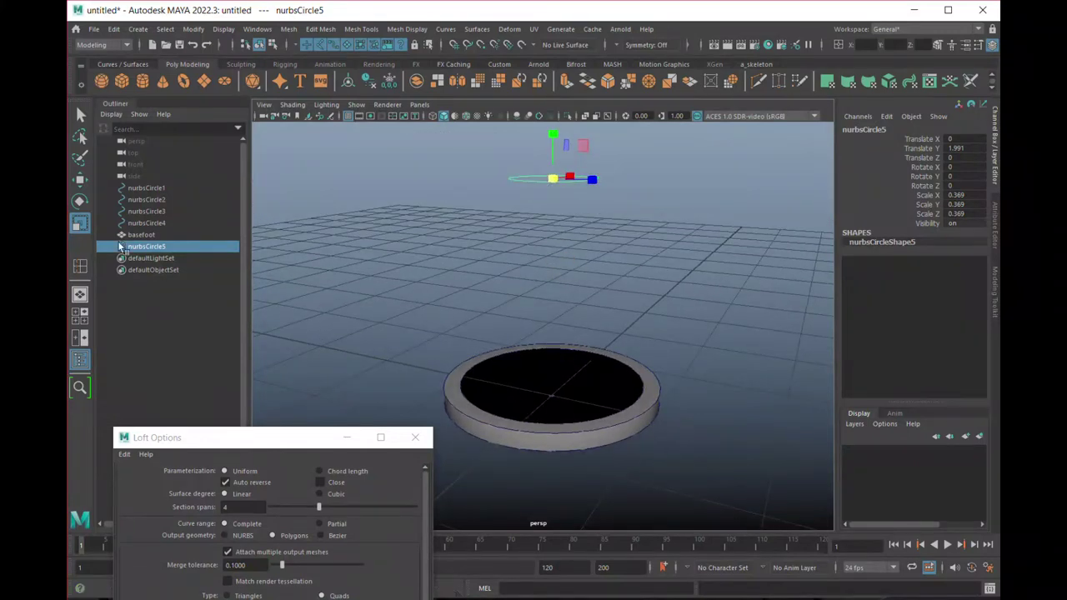
{"action": "left_click", "coordinate": [137, 222]}
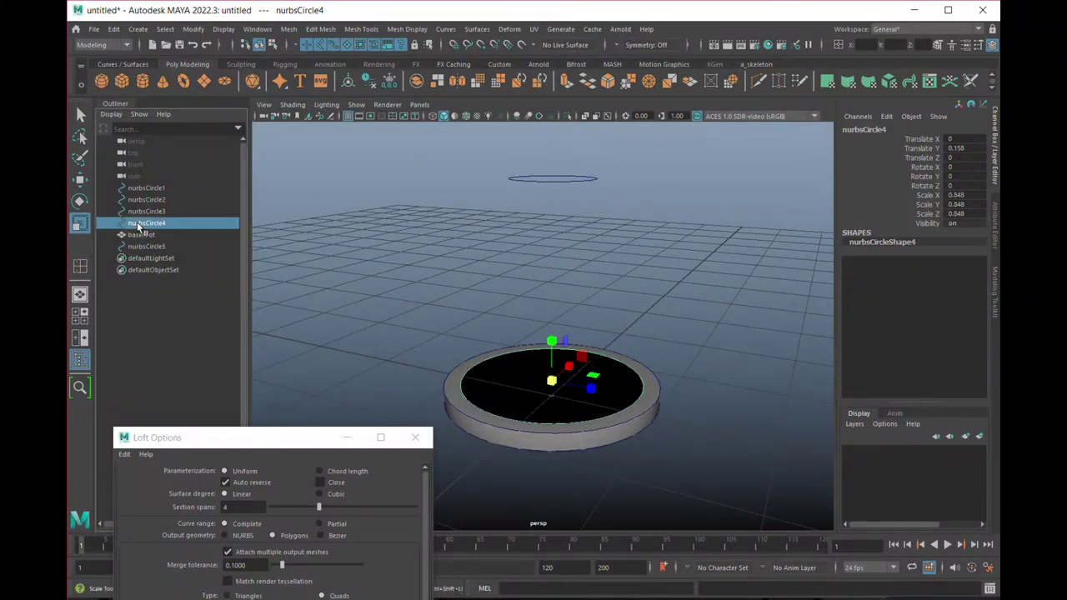
Add raised nurbsCircle5 to the base's top circle selection and bring Loft Options back up.
{"action": "key", "text": "q"}
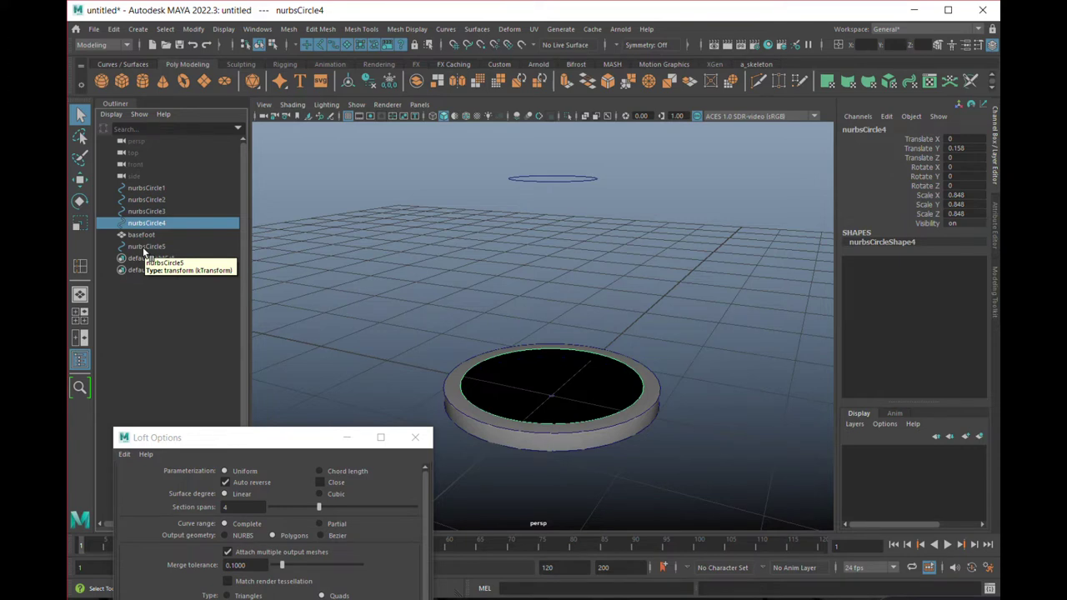
{"action": "left_click", "coordinate": [142, 247], "text": "ctrl"}
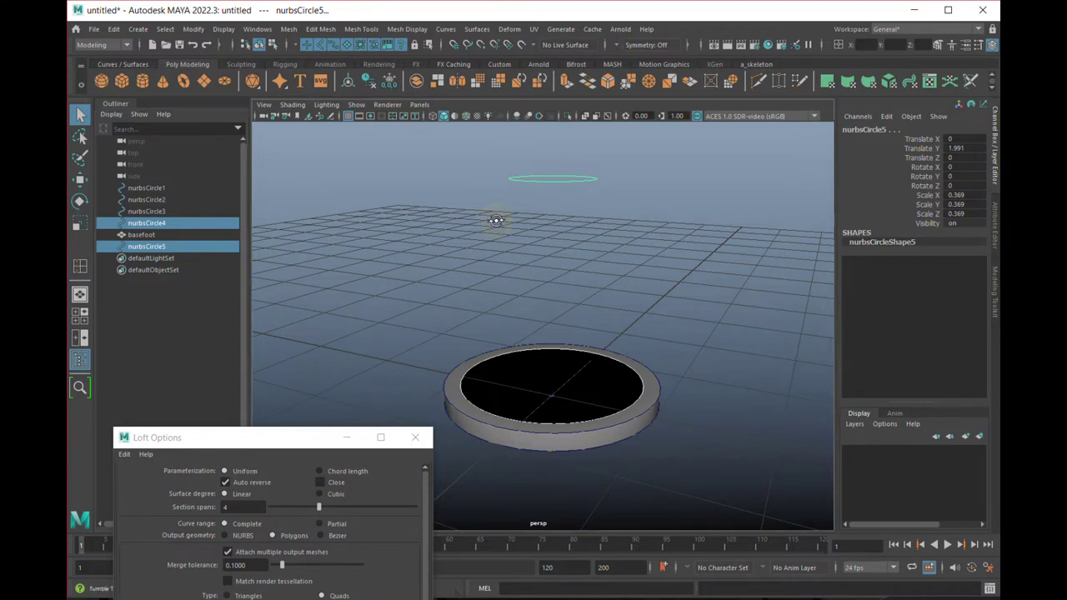
{"action": "left_click_drag", "start_coordinate": [495, 223], "coordinate": [496, 223], "text": "alt"}
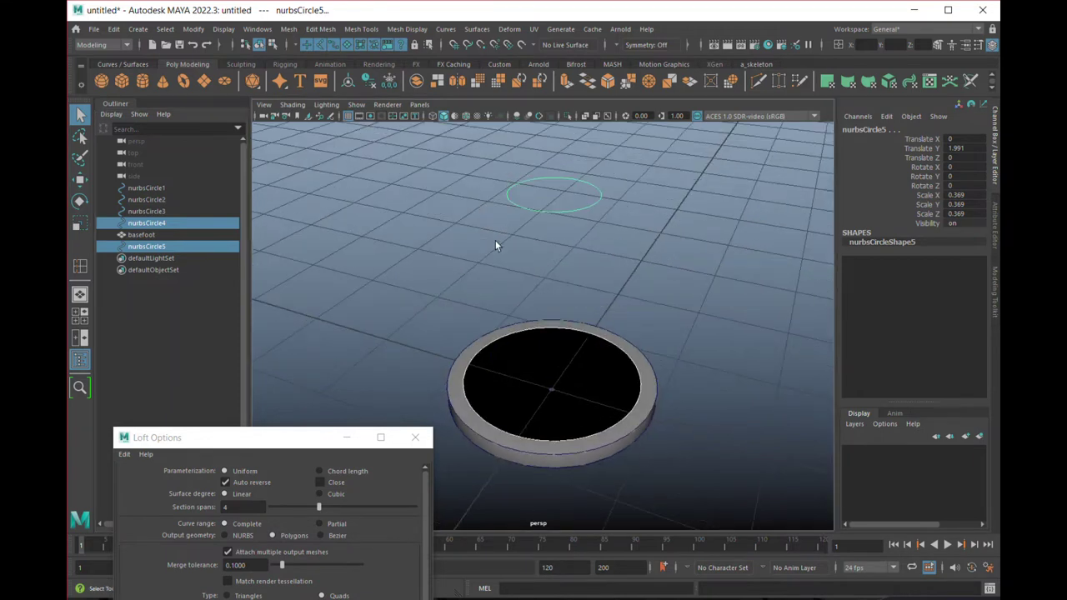
{"action": "left_click_drag", "start_coordinate": [285, 456], "coordinate": [257, 154]}
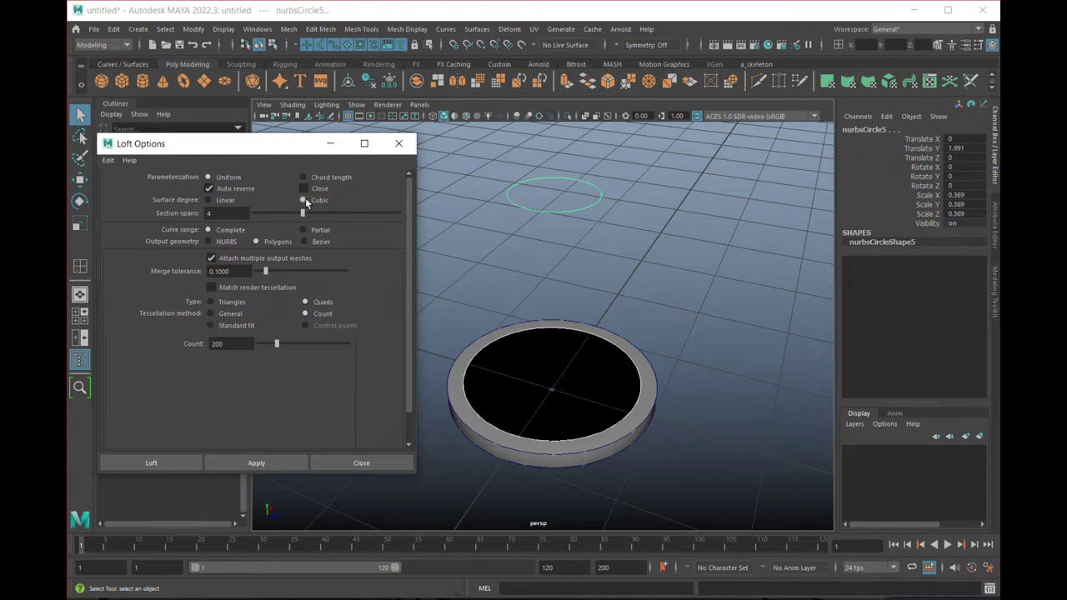
Loft the two circles into loftedSurface1 with Output geometry set to NURBS.
{"action": "left_click", "coordinate": [209, 242]}
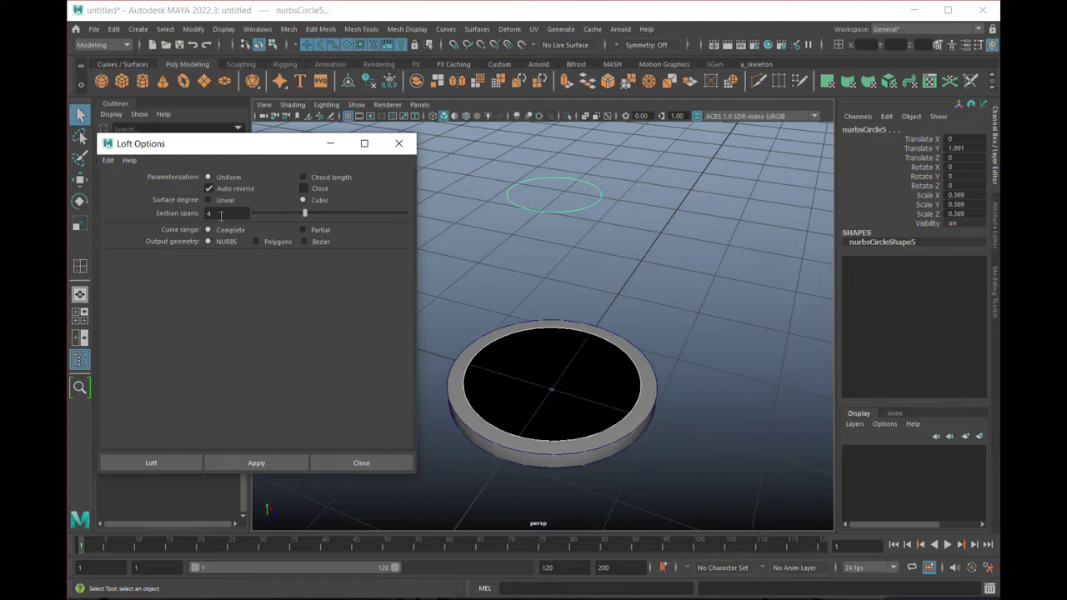
{"action": "left_click", "coordinate": [152, 464]}
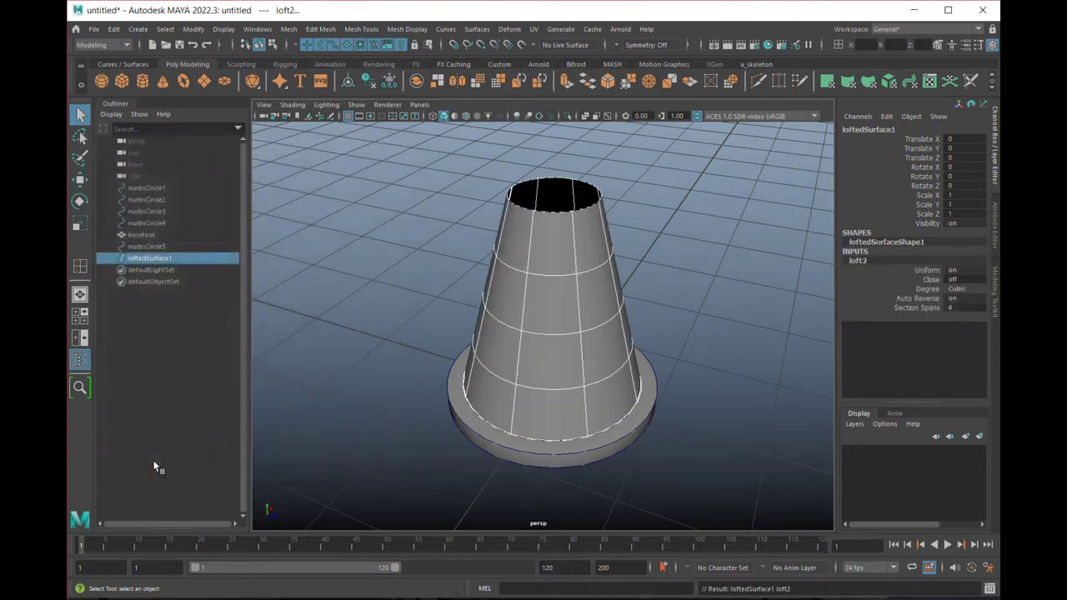
{"action": "mouse_move", "coordinate": [468, 422]}
{"action": "left_mouse_down", "text": "alt"}
{"action": "mouse_move", "coordinate": [454, 432]}
{"action": "mouse_move", "coordinate": [465, 446]}
{"action": "mouse_move", "coordinate": [463, 413]}
{"action": "left_mouse_up", "text": "alt"}
{"action": "left_click_drag", "start_coordinate": [492, 356], "coordinate": [335, 385], "text": "alt"}
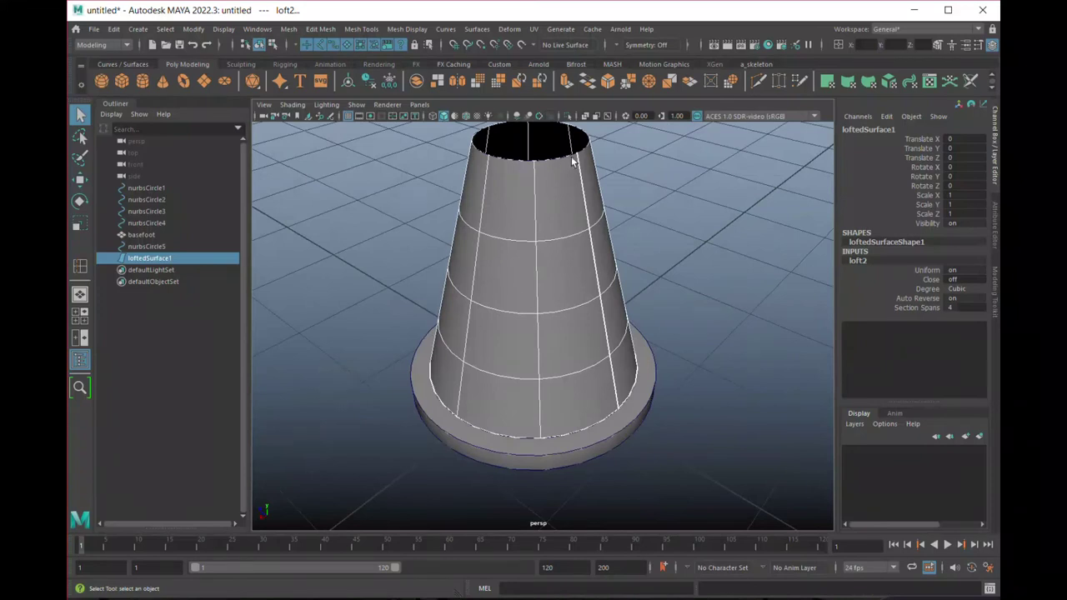
{"action": "left_click_drag", "start_coordinate": [572, 364], "coordinate": [461, 362], "text": "alt"}
{"action": "left_click_drag", "start_coordinate": [590, 273], "coordinate": [653, 262], "text": "alt"}
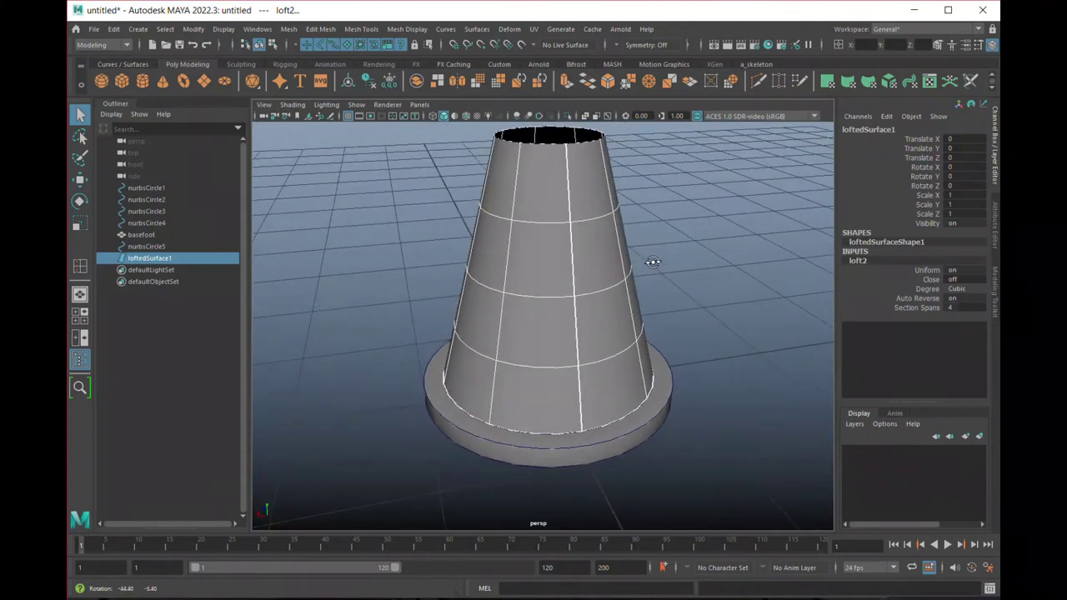
{"action": "mouse_move", "coordinate": [600, 291]}
{"action": "left_mouse_down", "text": "alt"}
{"action": "mouse_move", "coordinate": [609, 358]}
{"action": "mouse_move", "coordinate": [503, 341]}
{"action": "mouse_move", "coordinate": [615, 305]}
{"action": "mouse_move", "coordinate": [596, 310]}
{"action": "left_mouse_up", "text": "alt"}
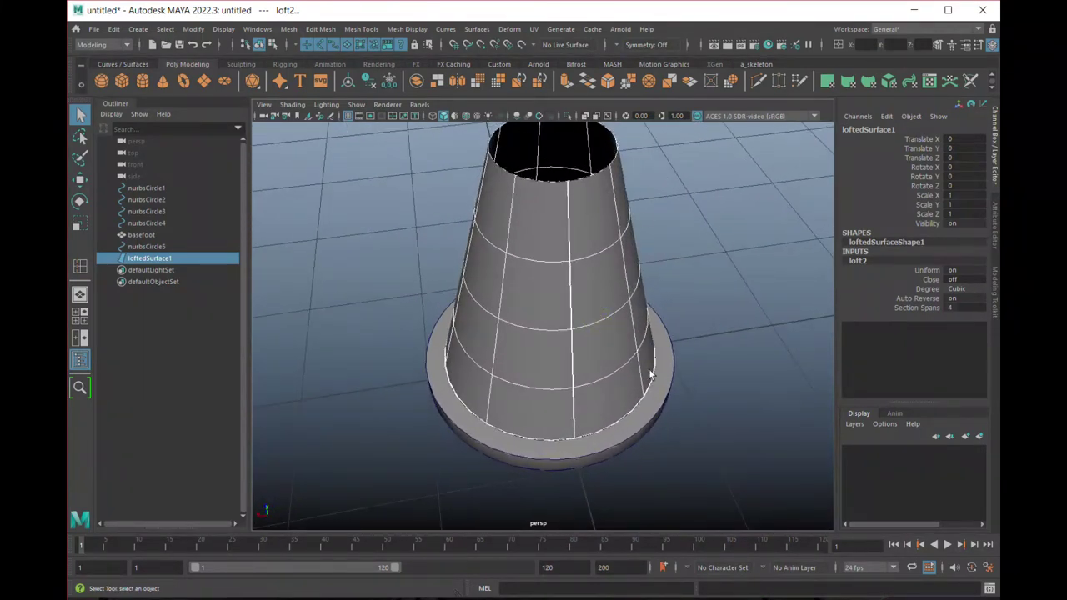
{"action": "left_click_drag", "start_coordinate": [496, 370], "coordinate": [528, 357], "text": "alt"}
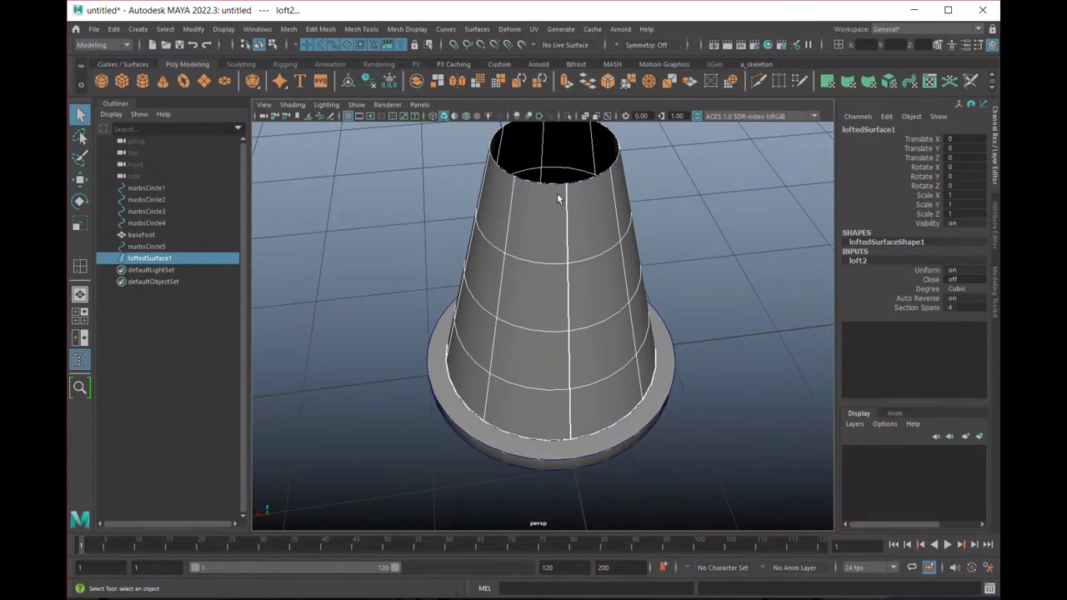
{"action": "right_click", "coordinate": [542, 271]}
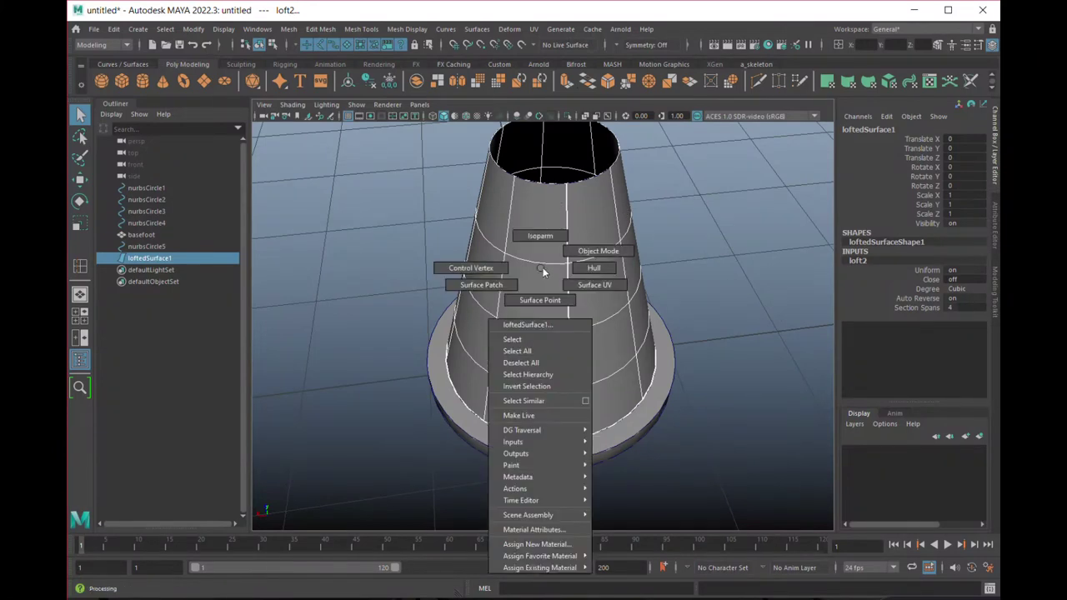
{"action": "left_click", "coordinate": [592, 269]}
{"action": "mouse_move", "coordinate": [683, 316]}
{"action": "left_mouse_down", "text": "alt"}
{"action": "mouse_move", "coordinate": [665, 281]}
{"action": "mouse_move", "coordinate": [736, 302]}
{"action": "mouse_move", "coordinate": [727, 332]}
{"action": "mouse_move", "coordinate": [676, 331]}
{"action": "left_mouse_up", "text": "alt"}
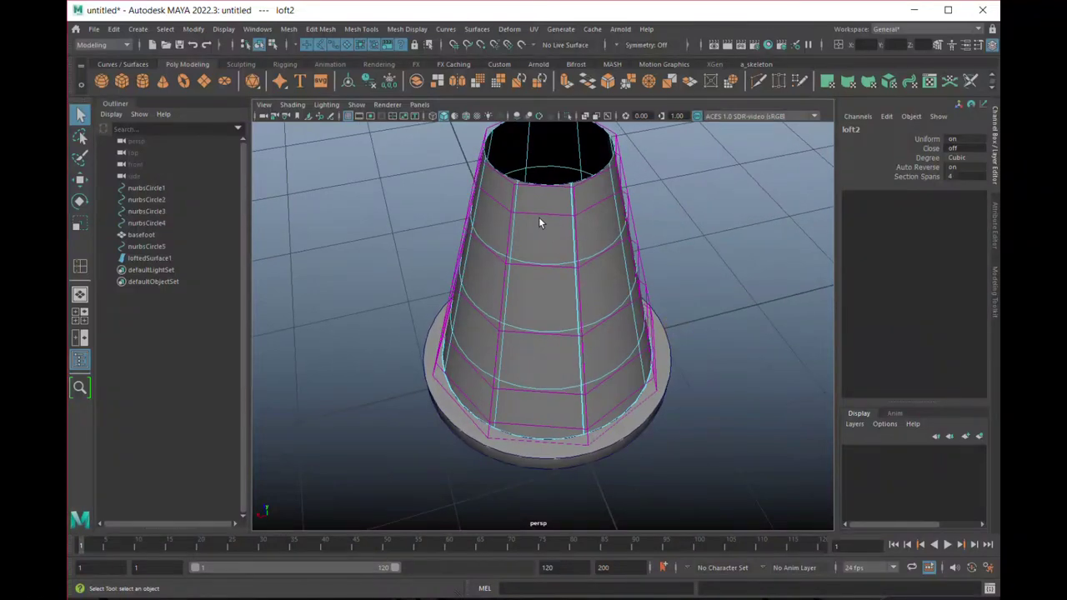
{"action": "left_click_drag", "start_coordinate": [552, 264], "coordinate": [601, 244], "text": "alt"}
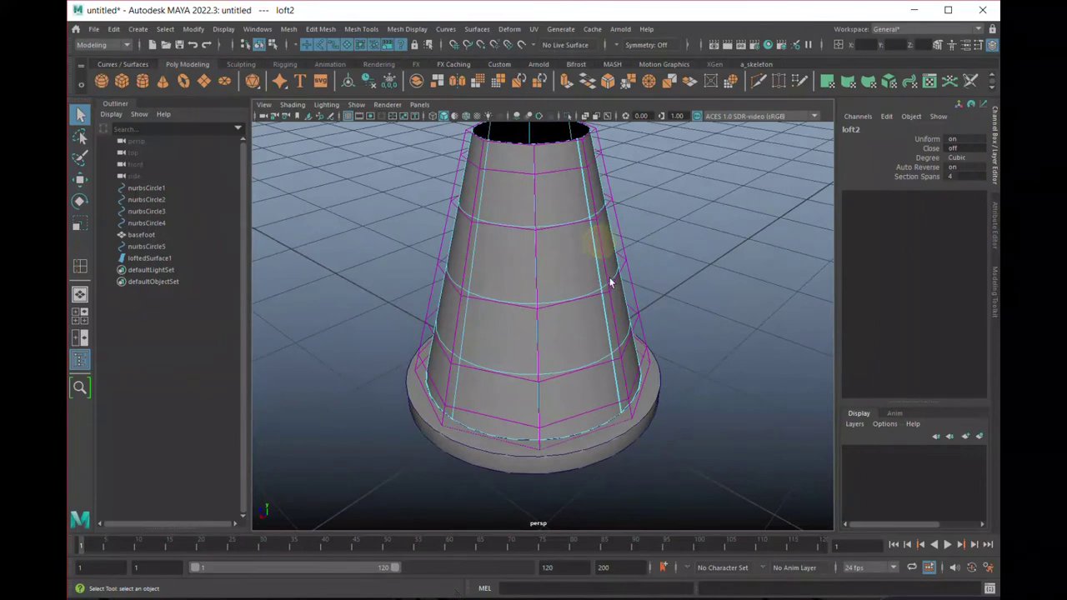
{"action": "right_click", "coordinate": [613, 286]}
{"action": "left_click", "coordinate": [543, 282]}
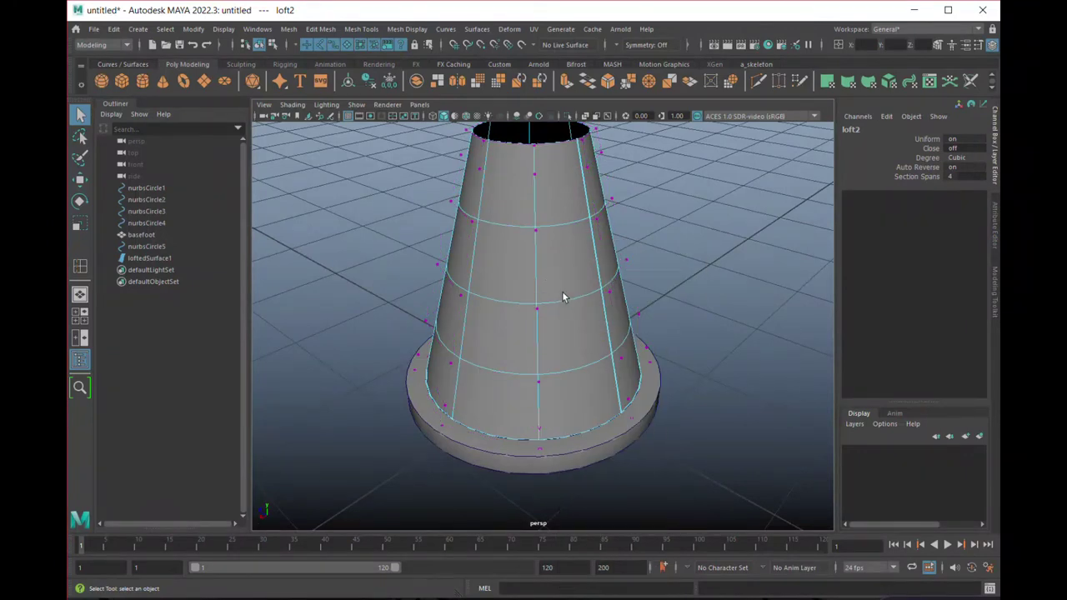
{"action": "left_click_drag", "start_coordinate": [595, 316], "coordinate": [644, 271], "text": "alt"}
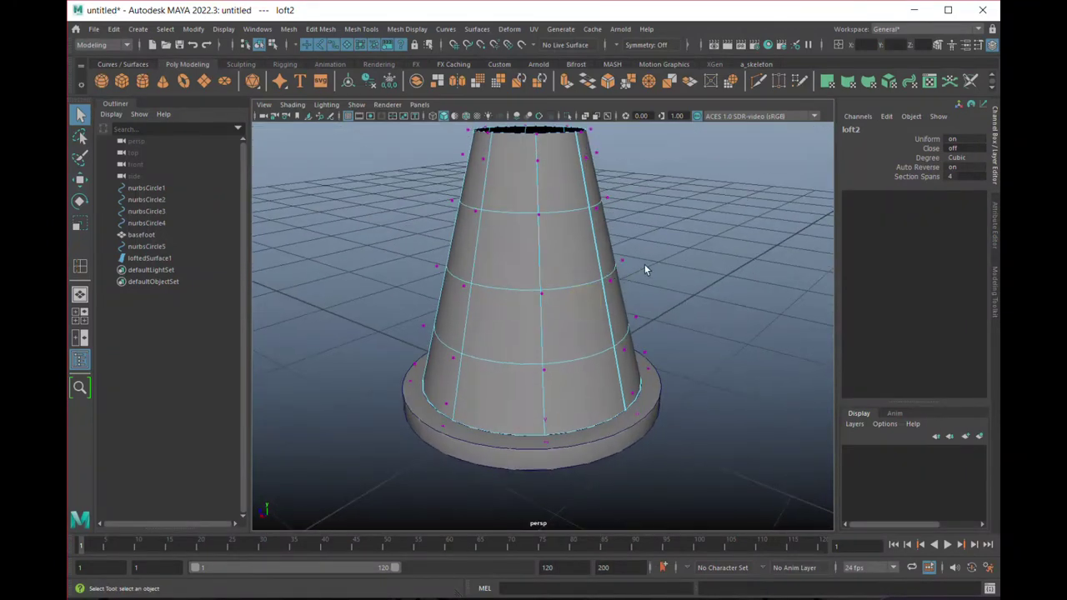
{"action": "left_click", "coordinate": [602, 244]}
{"action": "left_click_drag", "start_coordinate": [762, 269], "coordinate": [681, 247], "text": "alt"}
{"action": "left_click_drag", "start_coordinate": [692, 278], "coordinate": [686, 283], "text": "alt"}
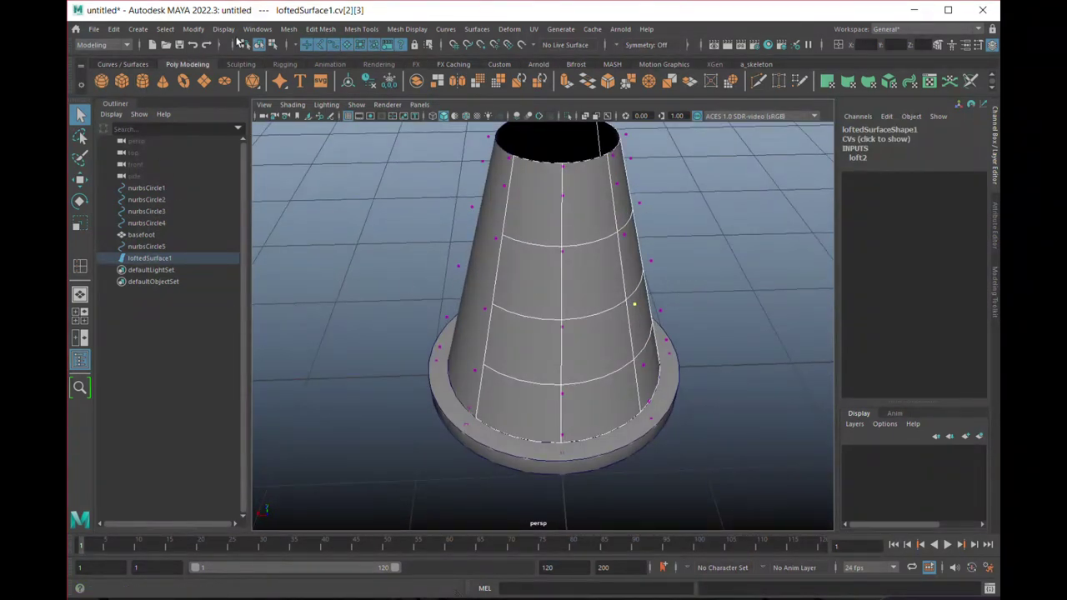
{"action": "right_click", "coordinate": [503, 222]}
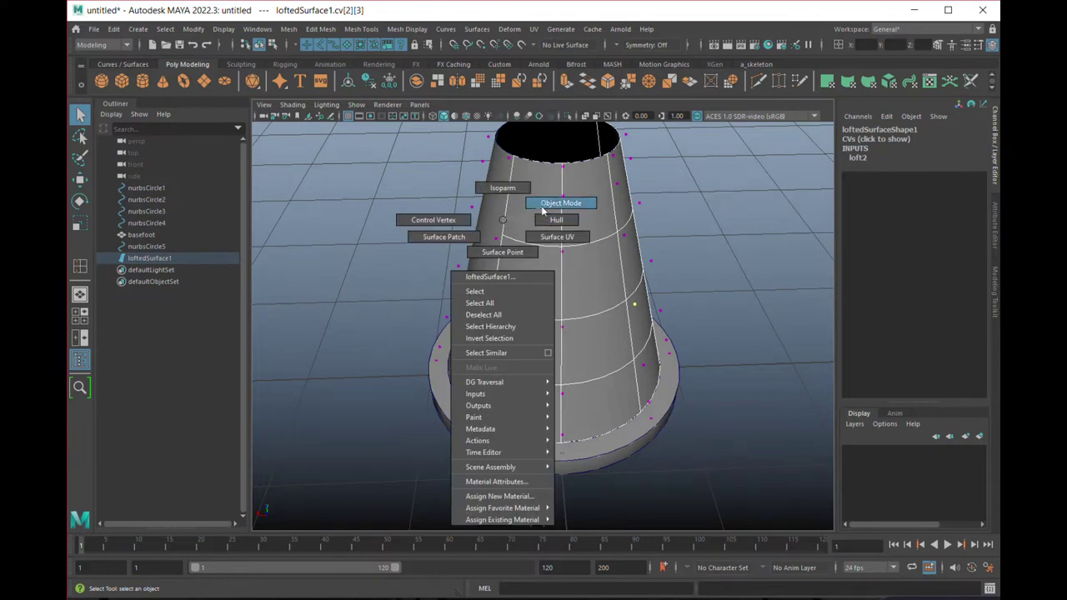
{"action": "left_click", "coordinate": [546, 204]}
{"action": "left_click", "coordinate": [513, 217]}
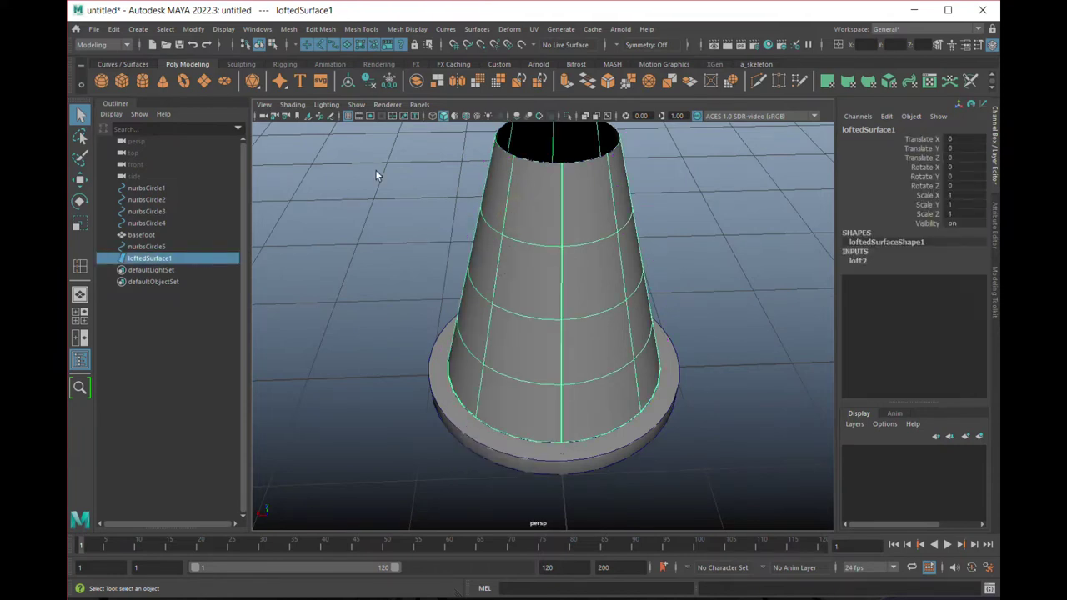
Turn on NURBS hull display for loftedSurface1 and inspect the hull cage around the cone.
{"action": "left_click", "coordinate": [221, 31]}
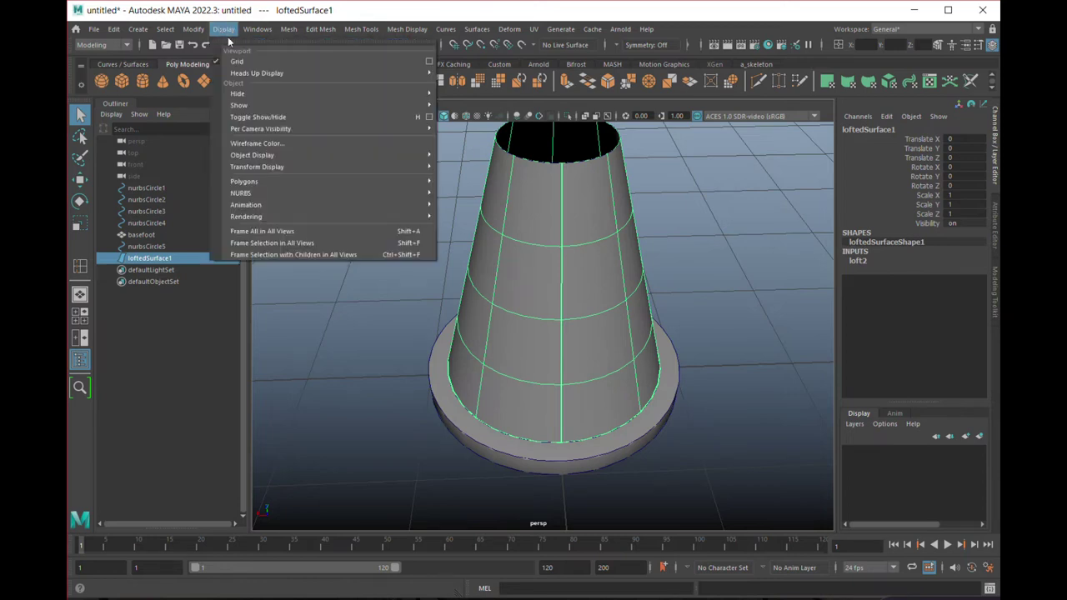
{"action": "mouse_move", "coordinate": [257, 194]}
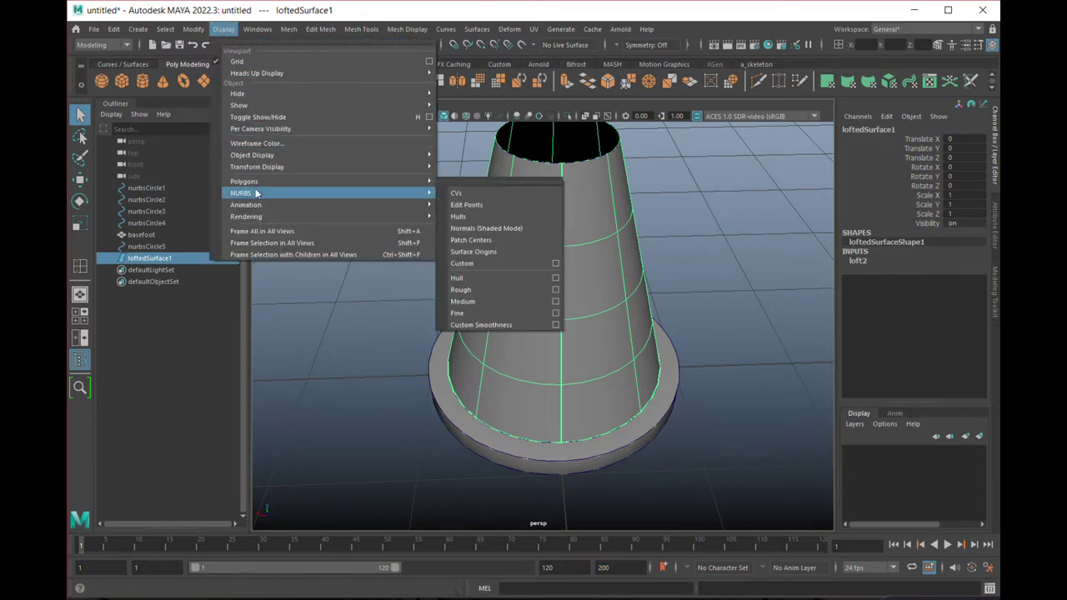
{"action": "left_click", "coordinate": [458, 217]}
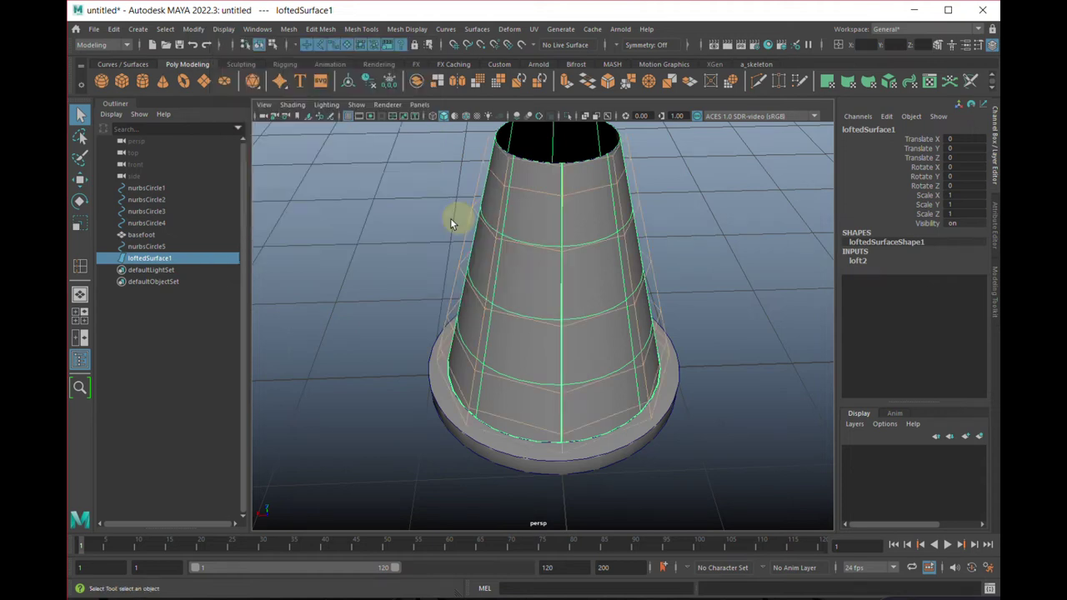
{"action": "left_click_drag", "start_coordinate": [424, 357], "coordinate": [491, 341], "text": "alt"}
{"action": "right_click_drag", "start_coordinate": [489, 291], "coordinate": [486, 326], "text": "alt"}
{"action": "left_click_drag", "start_coordinate": [486, 326], "coordinate": [552, 306], "text": "alt"}
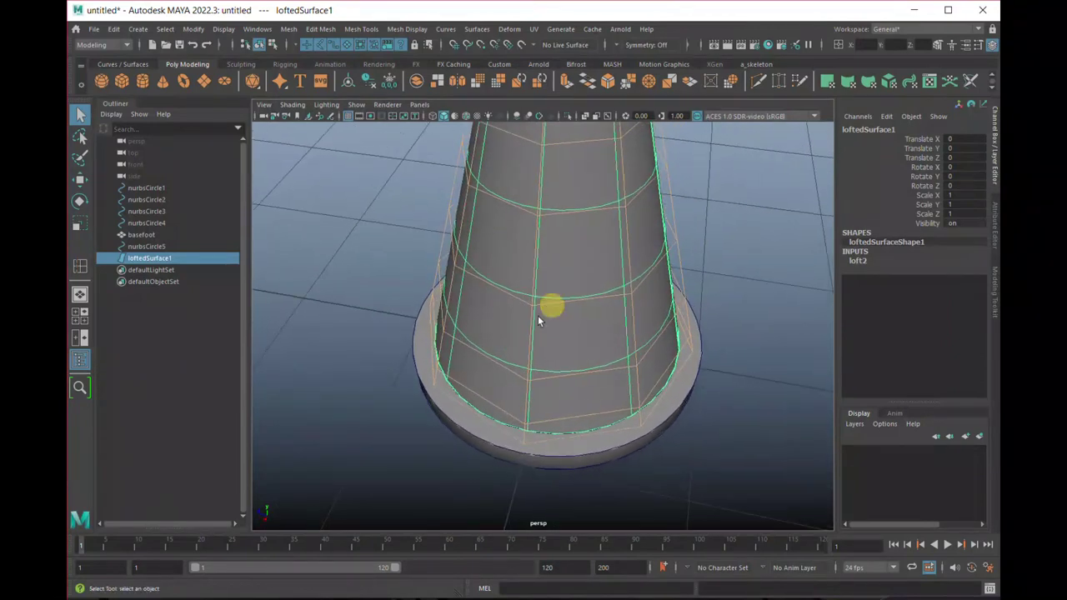
{"action": "left_click", "coordinate": [547, 321], "text": "shift"}
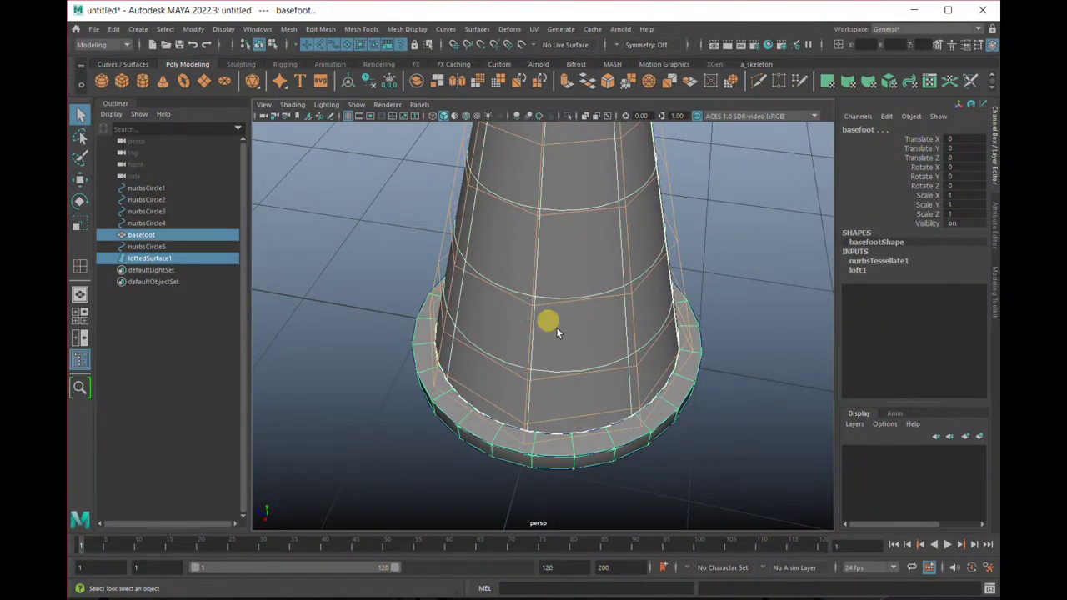
Switch loftedSurface1 to control vertices, trial-move one CV, then undo the move.
{"action": "right_click_drag", "start_coordinate": [527, 293], "coordinate": [457, 299]}
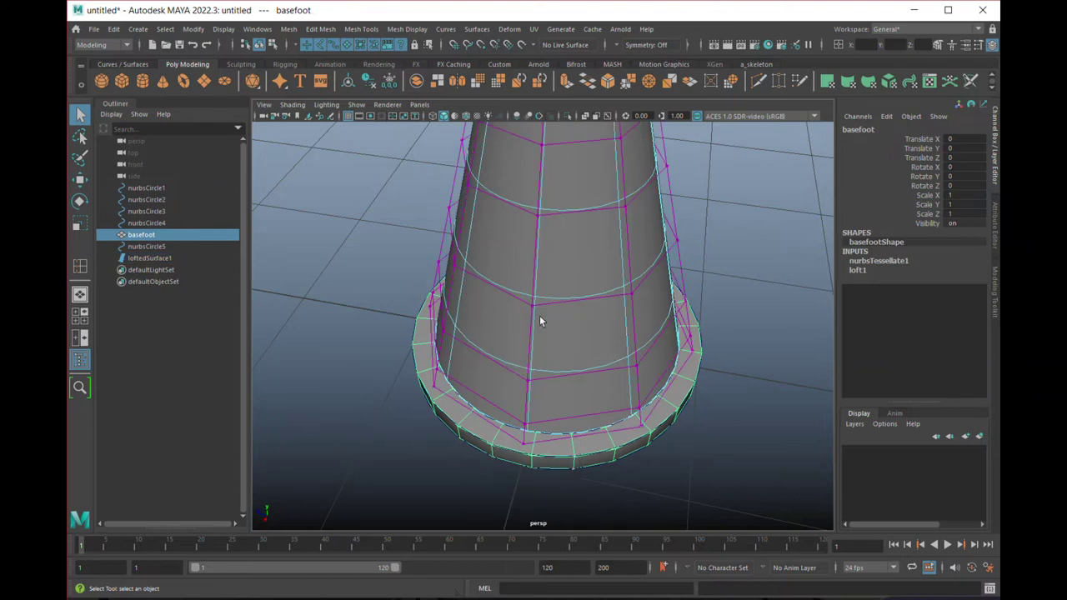
{"action": "left_click_drag", "start_coordinate": [549, 328], "coordinate": [496, 319], "text": "alt"}
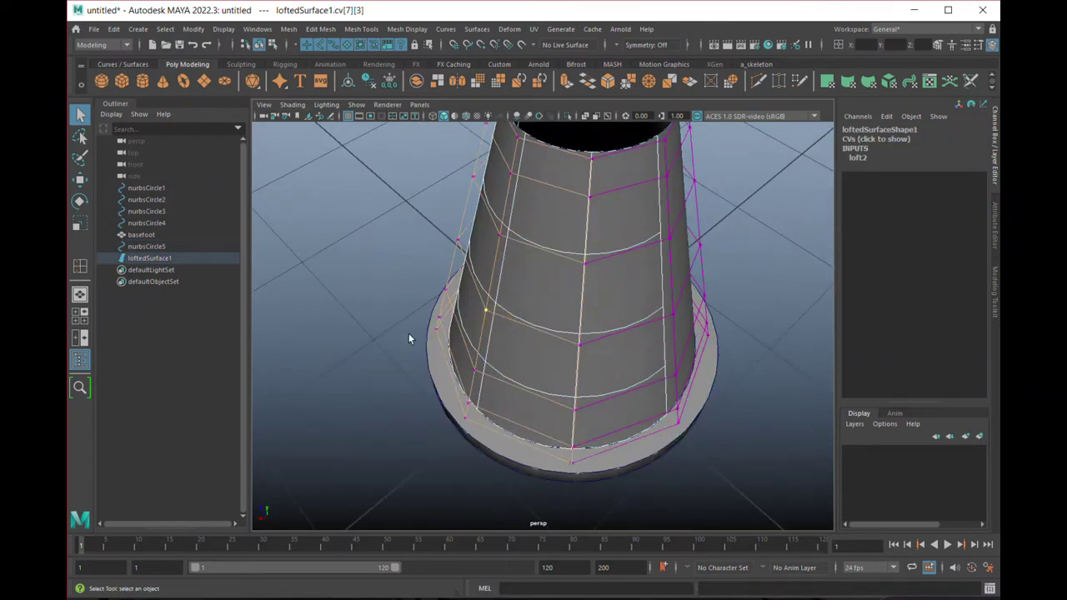
{"action": "key", "text": "w"}
{"action": "middle_click_drag", "start_coordinate": [407, 337], "coordinate": [412, 397]}
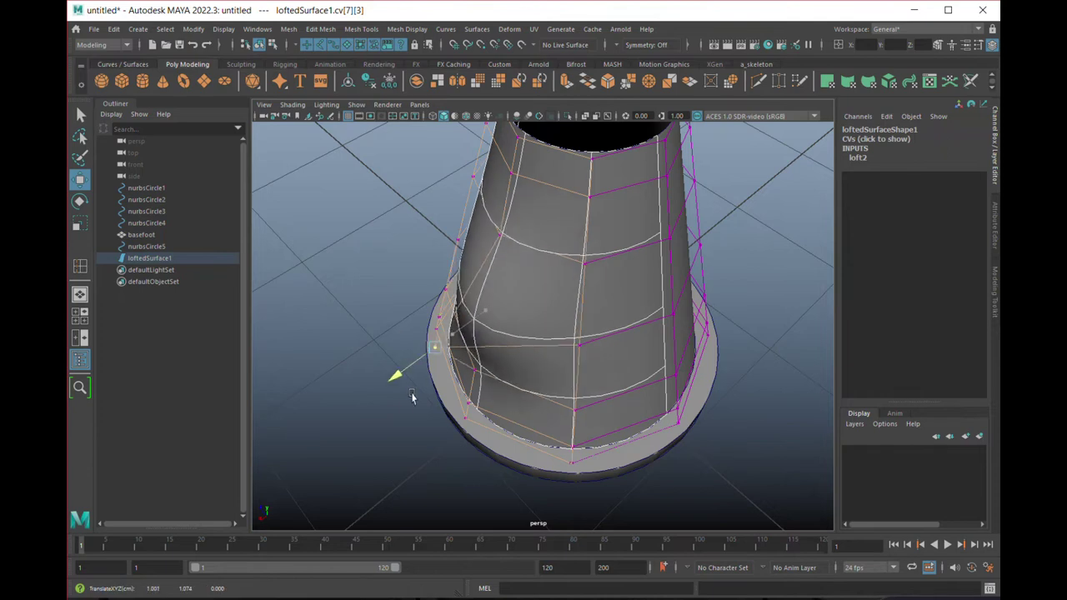
{"action": "left_click_drag", "start_coordinate": [409, 400], "coordinate": [566, 418], "text": "alt"}
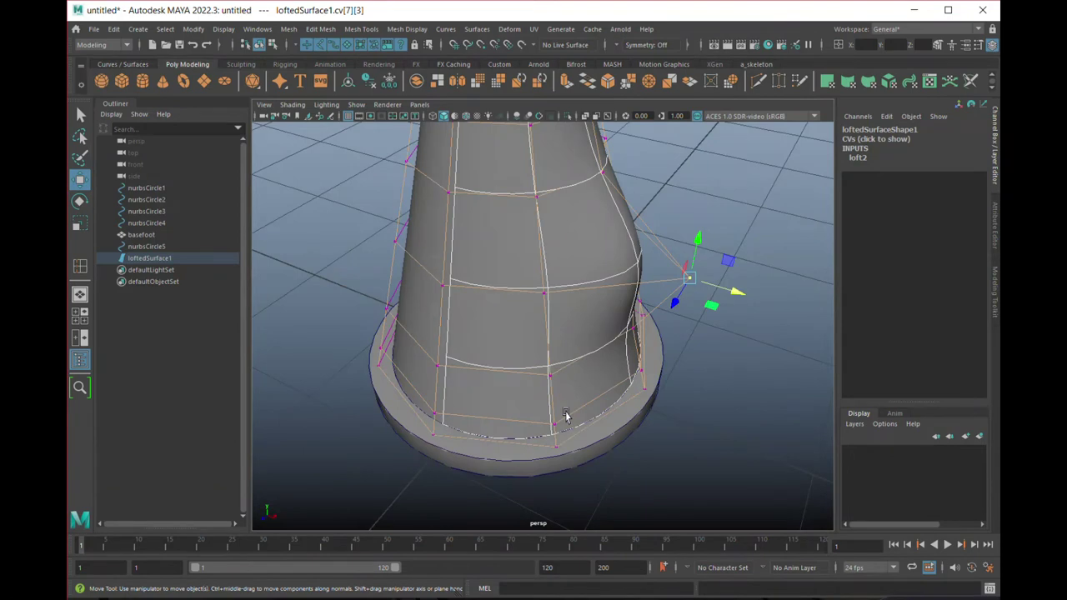
{"action": "key", "text": "ctrl+z"}
Clear the CV selection and orbit around the unchanged cone.
{"action": "left_click_drag", "start_coordinate": [525, 383], "coordinate": [526, 329], "text": "alt"}
{"action": "right_click_drag", "start_coordinate": [526, 328], "coordinate": [506, 305], "text": "alt"}
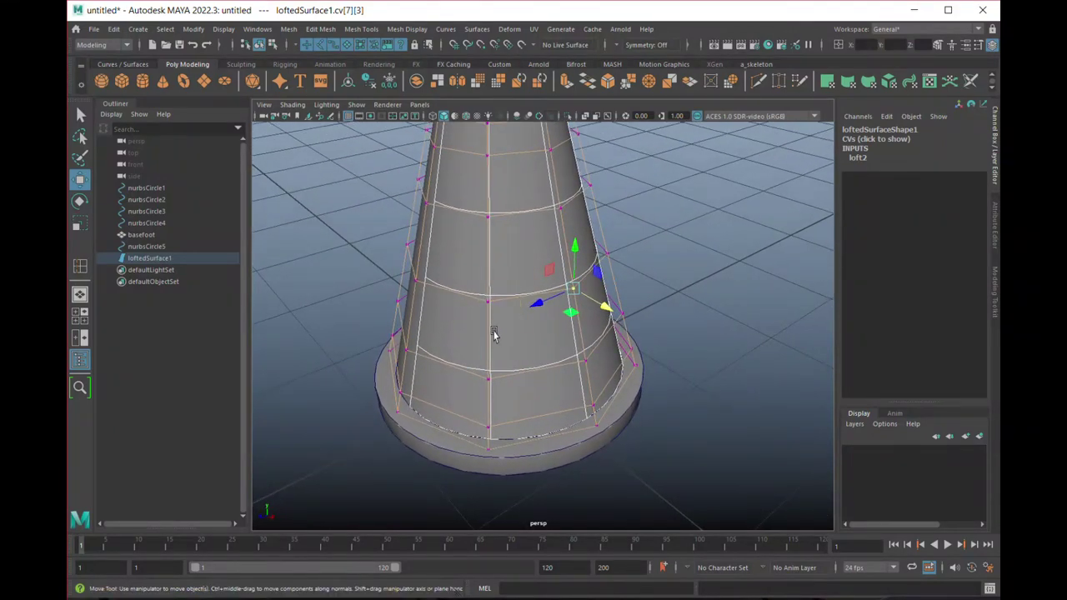
{"action": "right_click_drag", "start_coordinate": [465, 321], "coordinate": [448, 291], "text": "alt"}
{"action": "left_click_drag", "start_coordinate": [484, 358], "coordinate": [397, 270], "text": "alt"}
{"action": "left_click", "coordinate": [397, 269]}
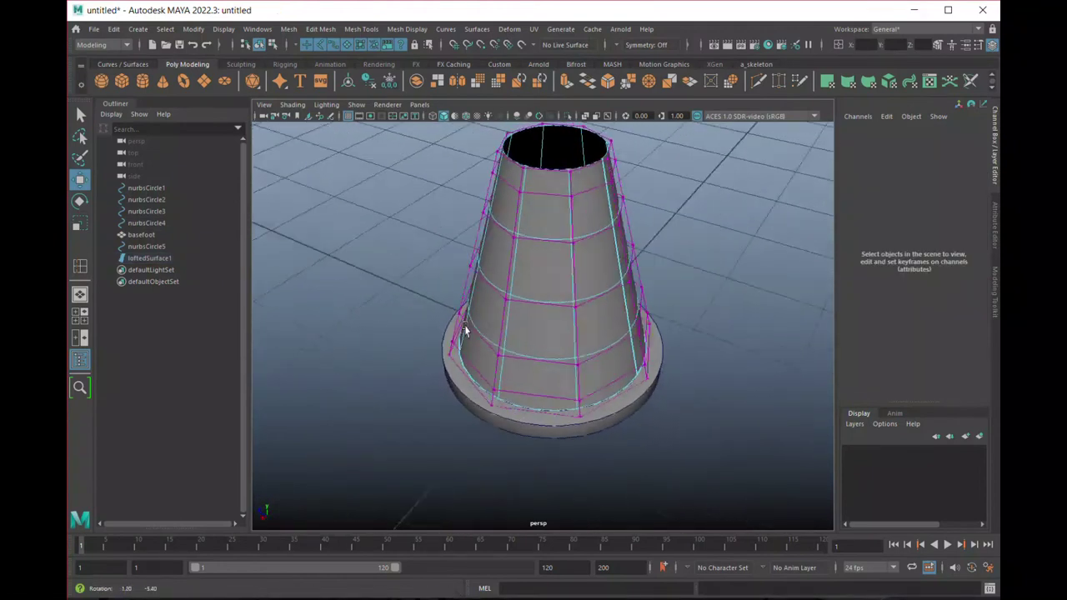
{"action": "mouse_move", "coordinate": [456, 336]}
{"action": "left_mouse_down", "text": "alt"}
{"action": "mouse_move", "coordinate": [502, 336]}
{"action": "mouse_move", "coordinate": [503, 347]}
{"action": "mouse_move", "coordinate": [450, 325]}
{"action": "left_mouse_up", "text": "alt"}
{"action": "left_click_drag", "start_coordinate": [536, 336], "coordinate": [527, 261], "text": "alt"}
{"action": "left_click_drag", "start_coordinate": [527, 336], "coordinate": [595, 334], "text": "alt"}
{"action": "left_click_drag", "start_coordinate": [450, 282], "coordinate": [622, 287], "text": "alt"}
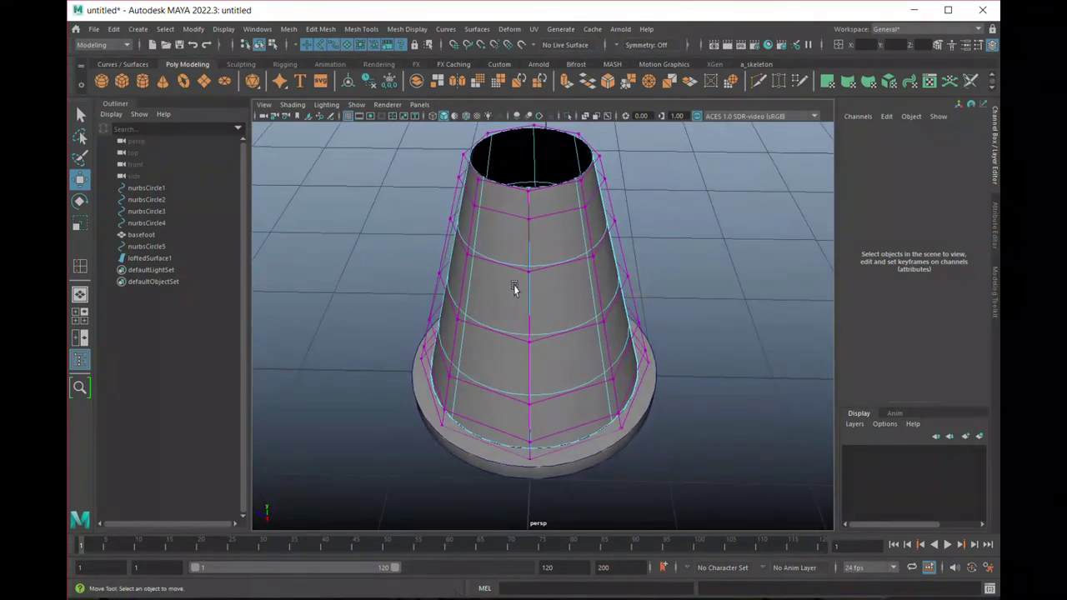
{"action": "right_click", "coordinate": [528, 292]}
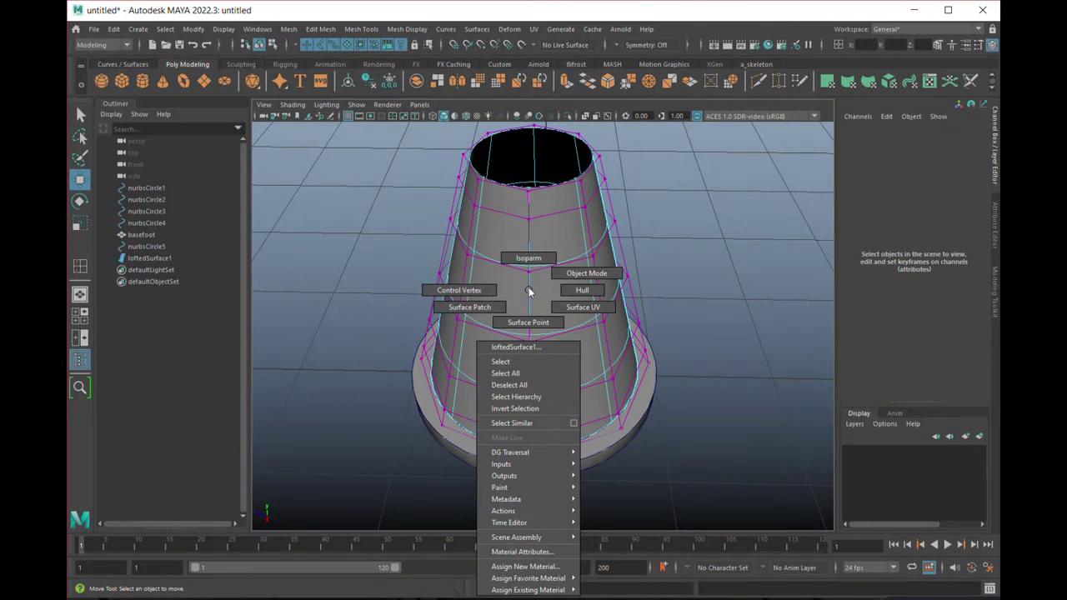
Pick several lengthwise isoparms around loftedSurface1 in Isoparm mode.
{"action": "left_click", "coordinate": [526, 258]}
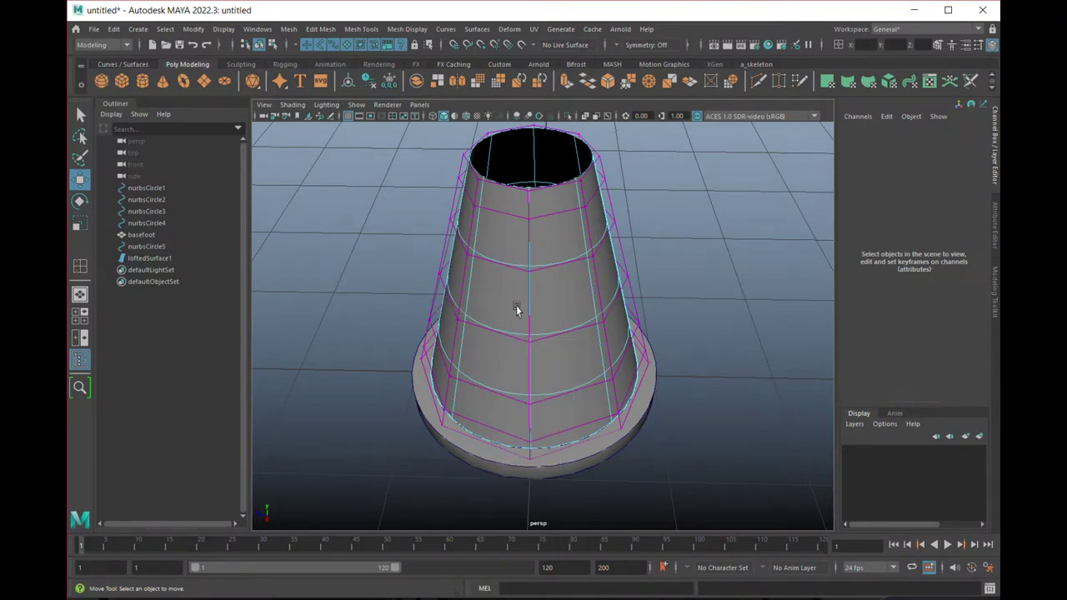
{"action": "left_click", "coordinate": [530, 308]}
{"action": "left_click_drag", "start_coordinate": [414, 371], "coordinate": [544, 369], "text": "alt"}
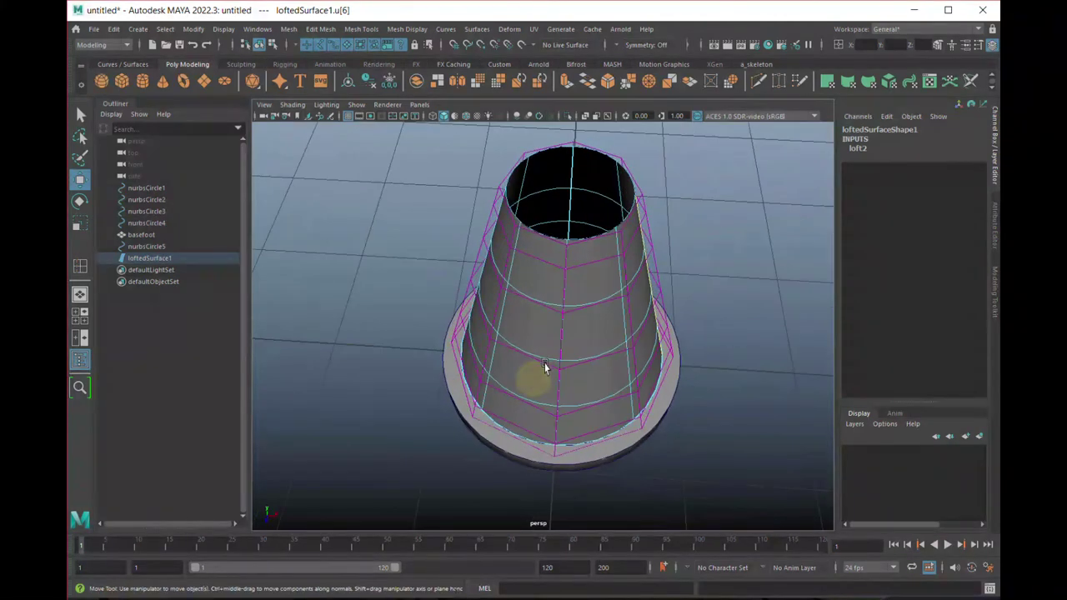
{"action": "left_click", "coordinate": [563, 353]}
{"action": "left_click_drag", "start_coordinate": [501, 374], "coordinate": [626, 369], "text": "alt"}
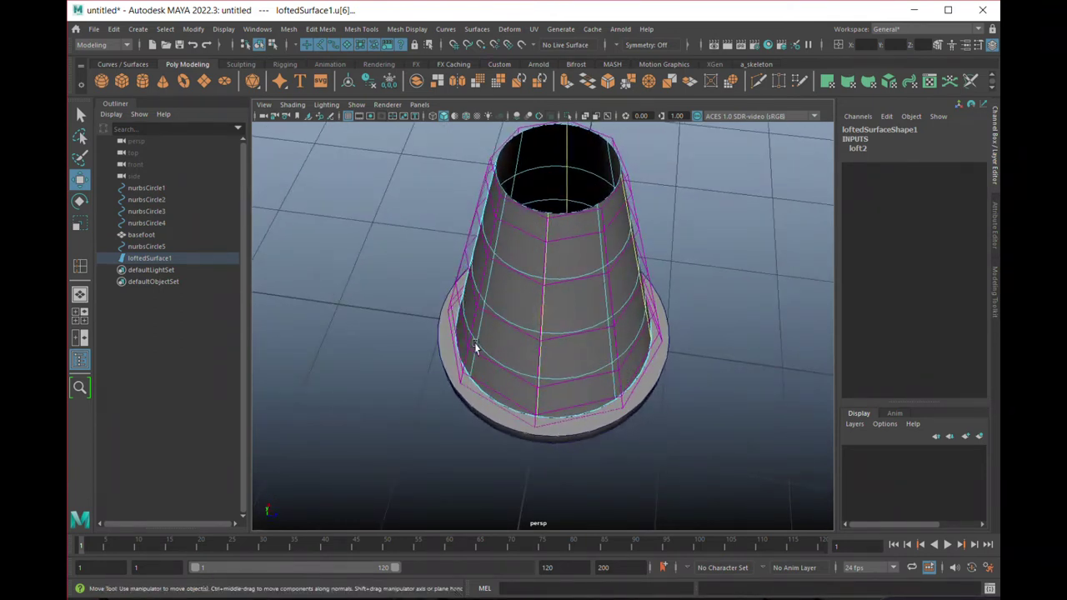
{"action": "left_click_drag", "start_coordinate": [455, 350], "coordinate": [511, 332], "text": "alt"}
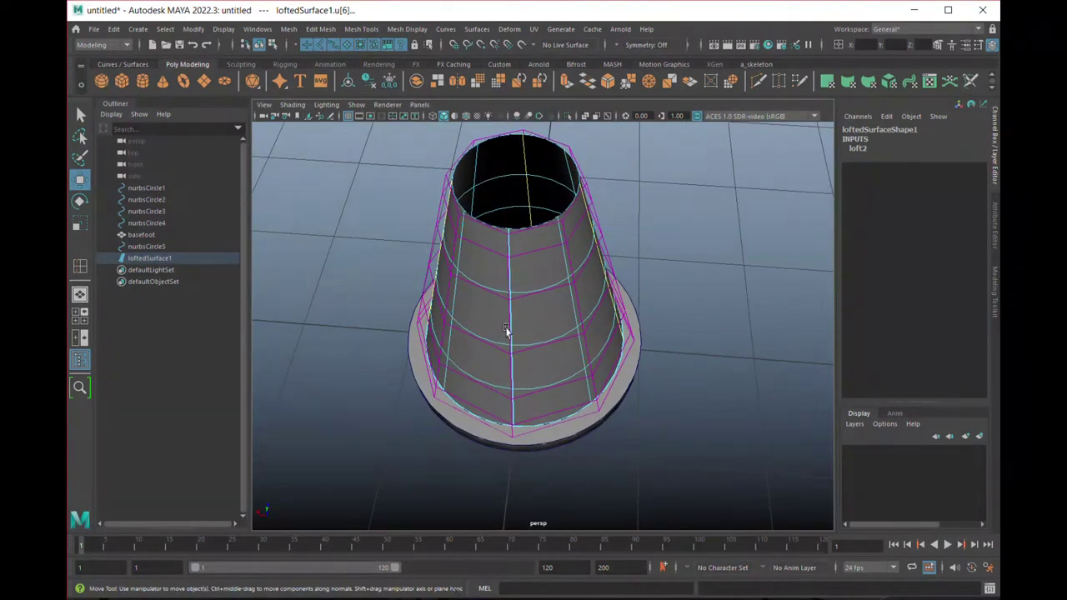
{"action": "left_click_drag", "start_coordinate": [534, 350], "coordinate": [595, 345], "text": "alt"}
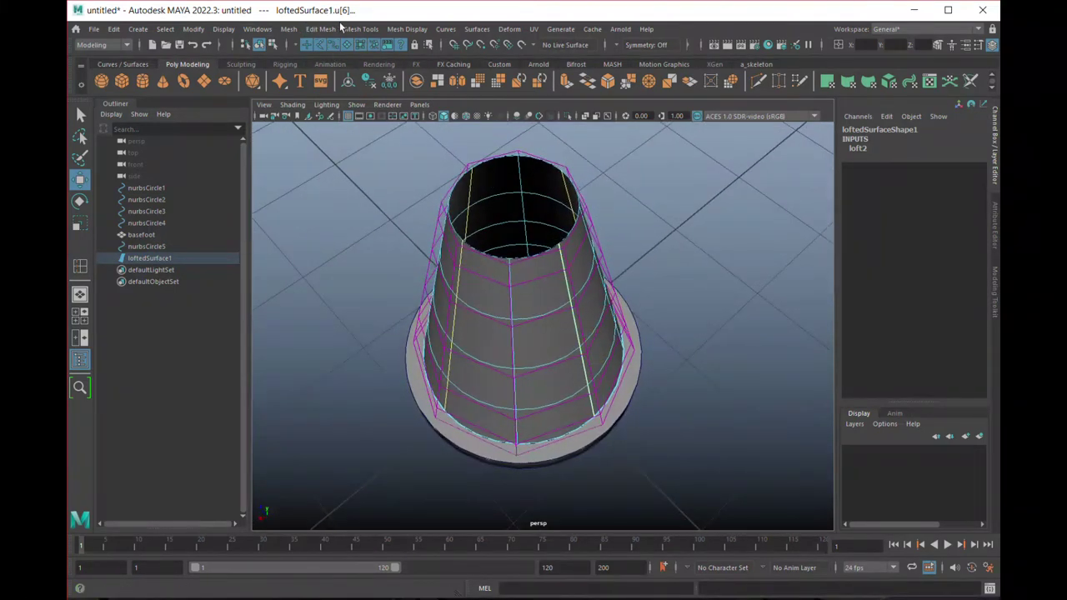
{"action": "left_click", "coordinate": [482, 30]}
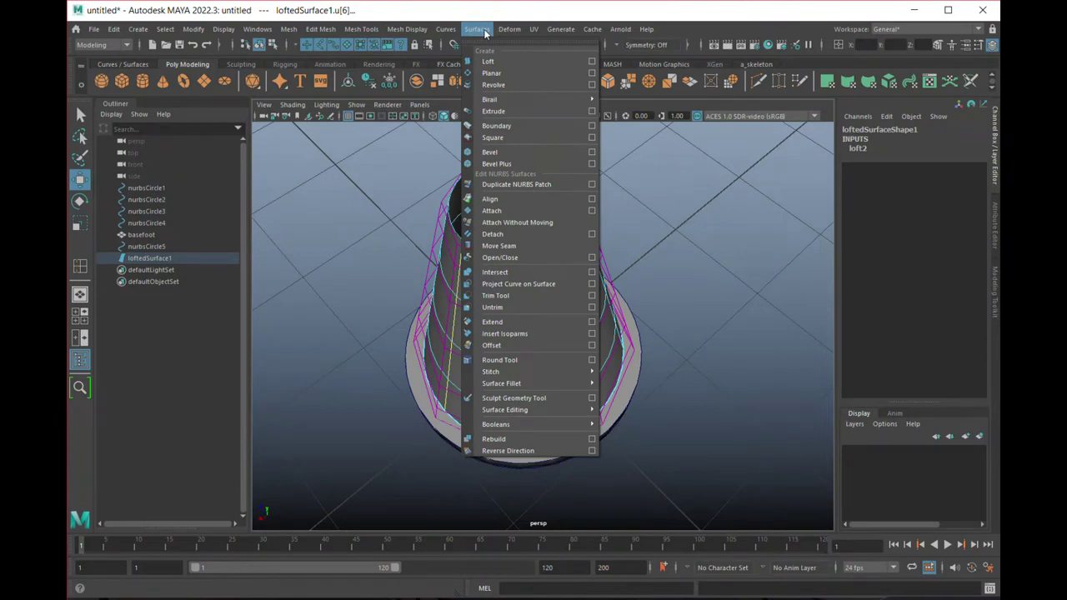
{"action": "left_click", "coordinate": [494, 234]}
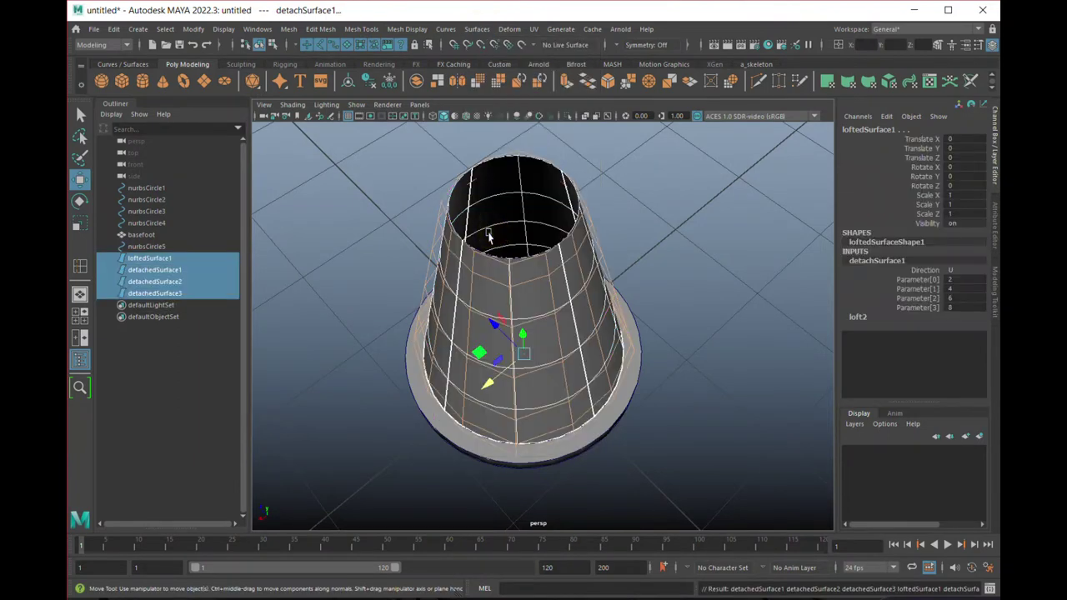
{"action": "left_click_drag", "start_coordinate": [372, 446], "coordinate": [592, 310], "text": "alt"}
{"action": "left_click_drag", "start_coordinate": [469, 283], "coordinate": [578, 262], "text": "alt"}
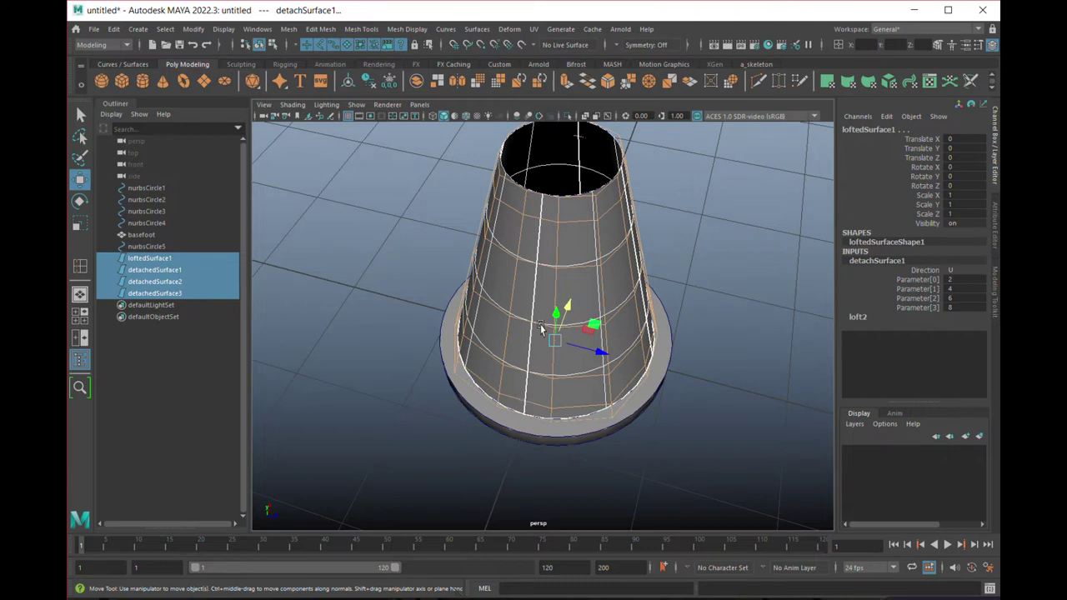
{"action": "left_click_drag", "start_coordinate": [521, 332], "coordinate": [500, 316], "text": "alt"}
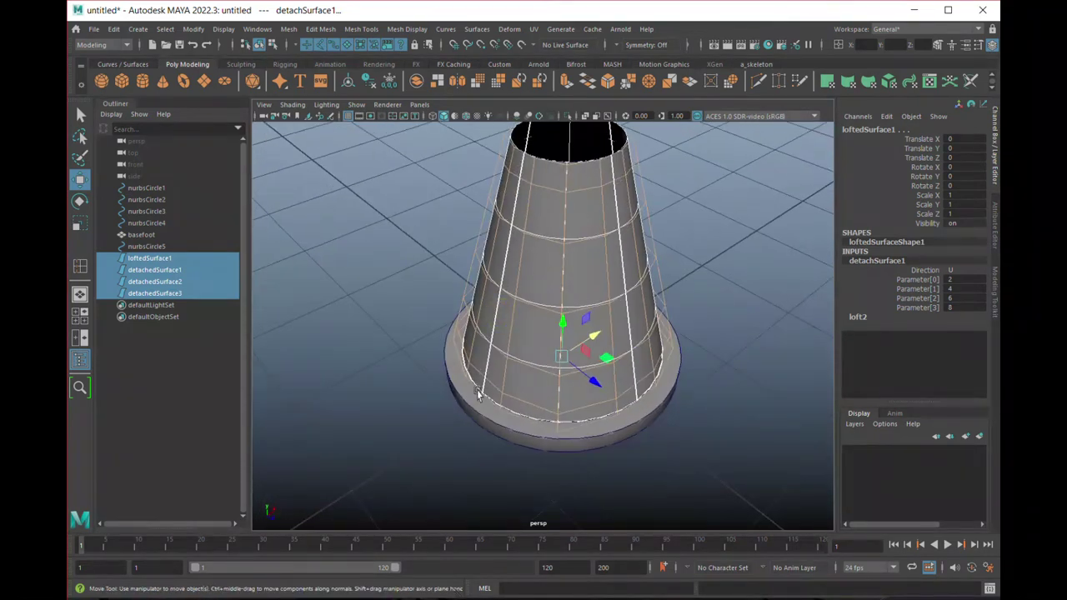
{"action": "left_click_drag", "start_coordinate": [467, 277], "coordinate": [492, 183], "text": "alt"}
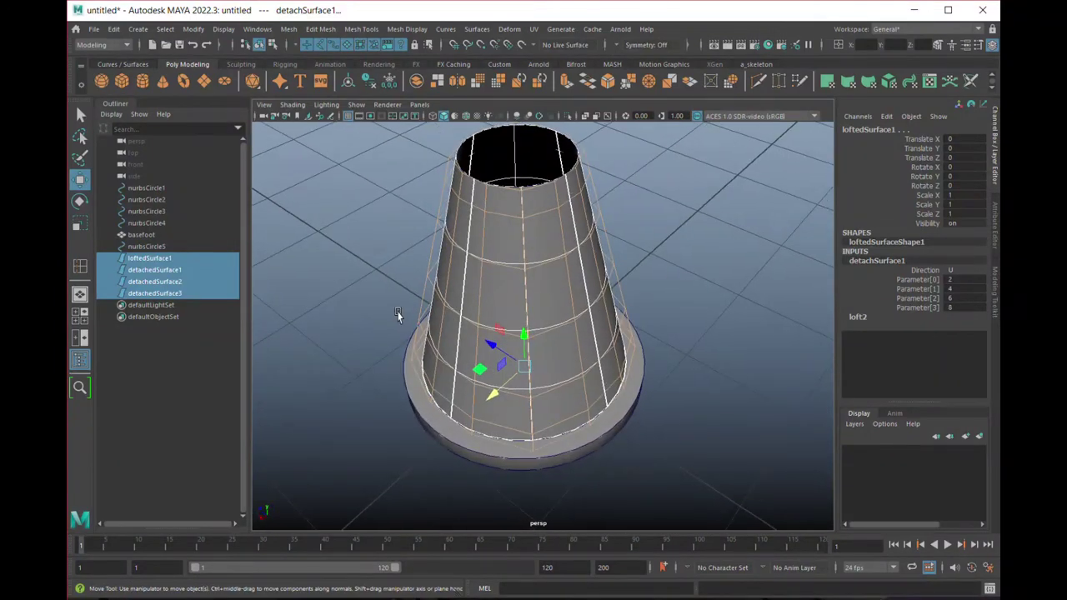
{"action": "left_click_drag", "start_coordinate": [386, 312], "coordinate": [501, 314], "text": "alt"}
{"action": "left_click_drag", "start_coordinate": [475, 392], "coordinate": [534, 308], "text": "alt"}
{"action": "scroll", "coordinate": [543, 296], "scroll_direction": "up", "scroll_amount": 3}
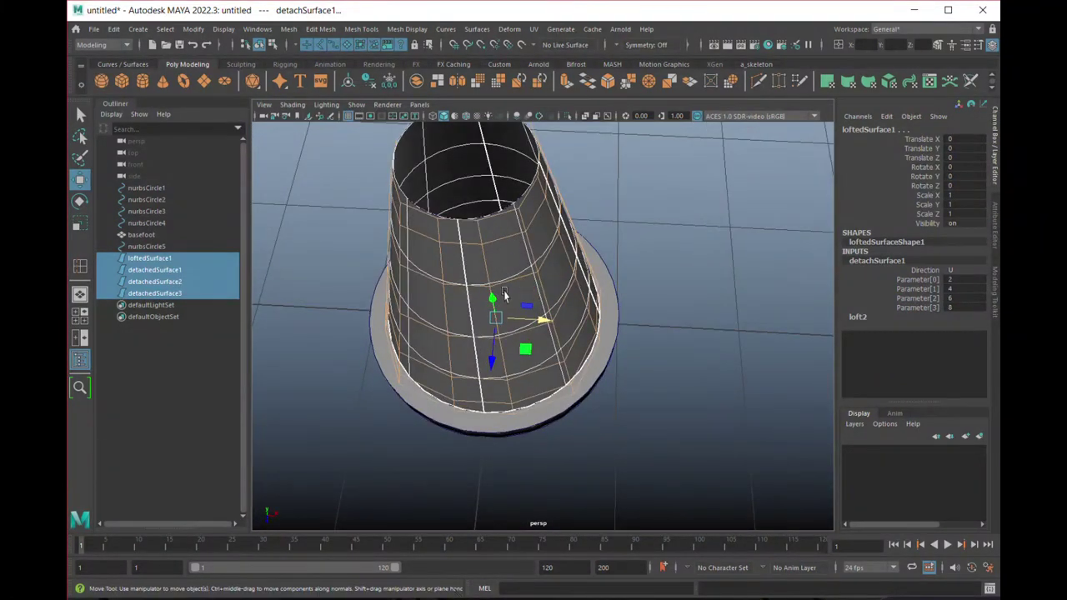
{"action": "left_click_drag", "start_coordinate": [504, 342], "coordinate": [542, 347], "text": "alt"}
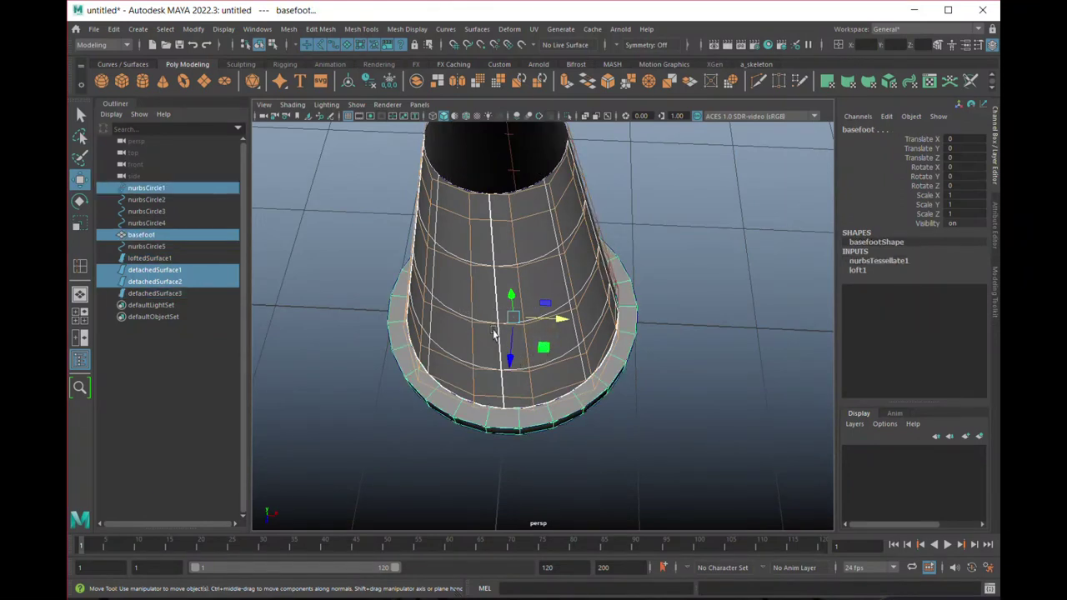
{"action": "right_click_drag", "start_coordinate": [488, 328], "coordinate": [410, 333]}
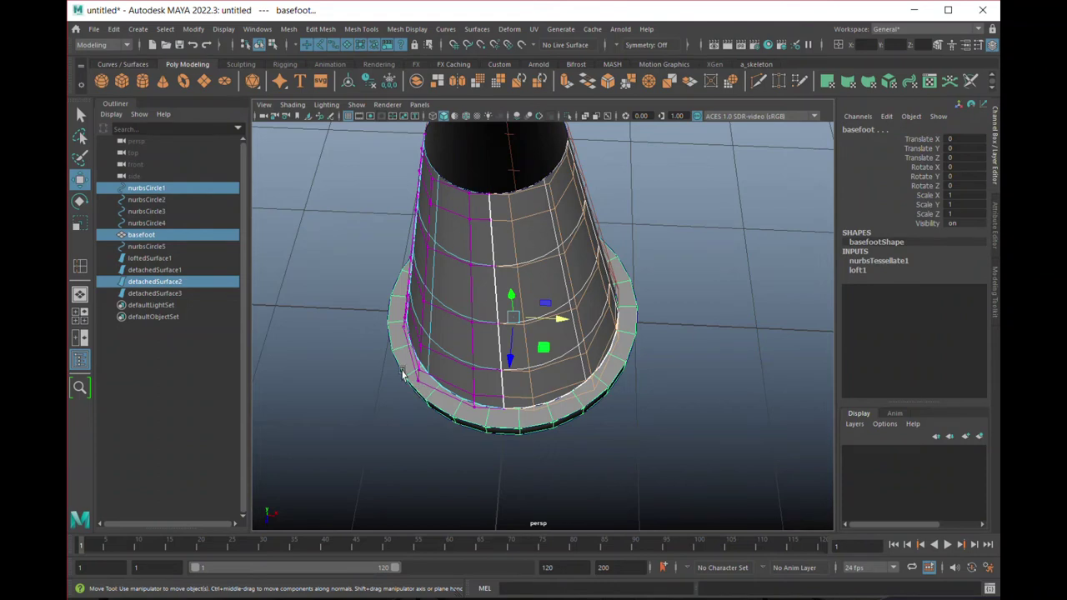
Hide the basefoot ring with Ctrl+H.
{"action": "left_click", "coordinate": [337, 383]}
{"action": "left_click", "coordinate": [399, 352]}
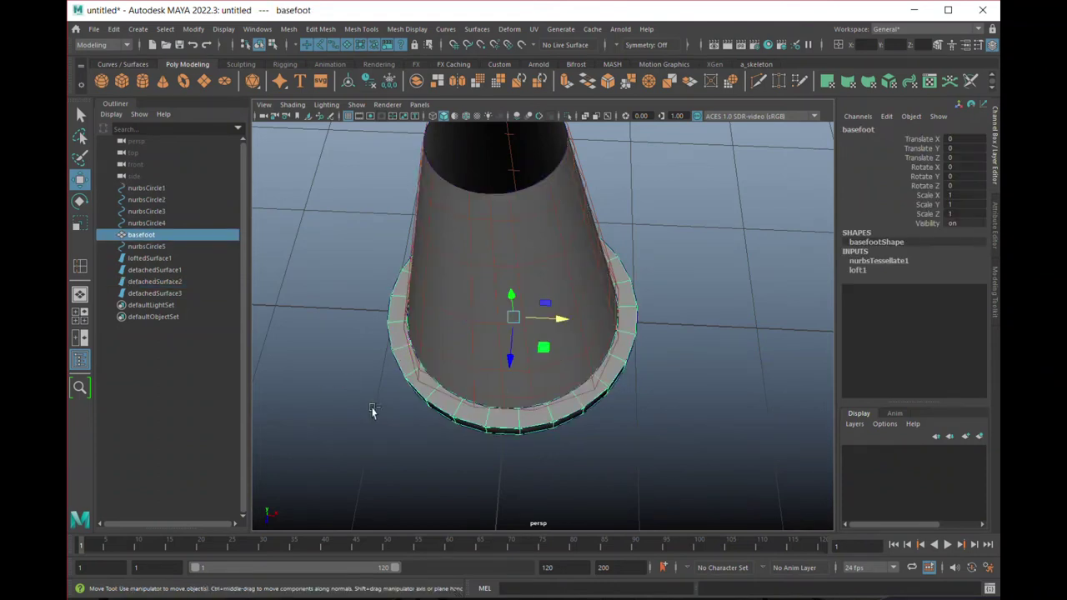
{"action": "key", "text": "ctrl+h"}
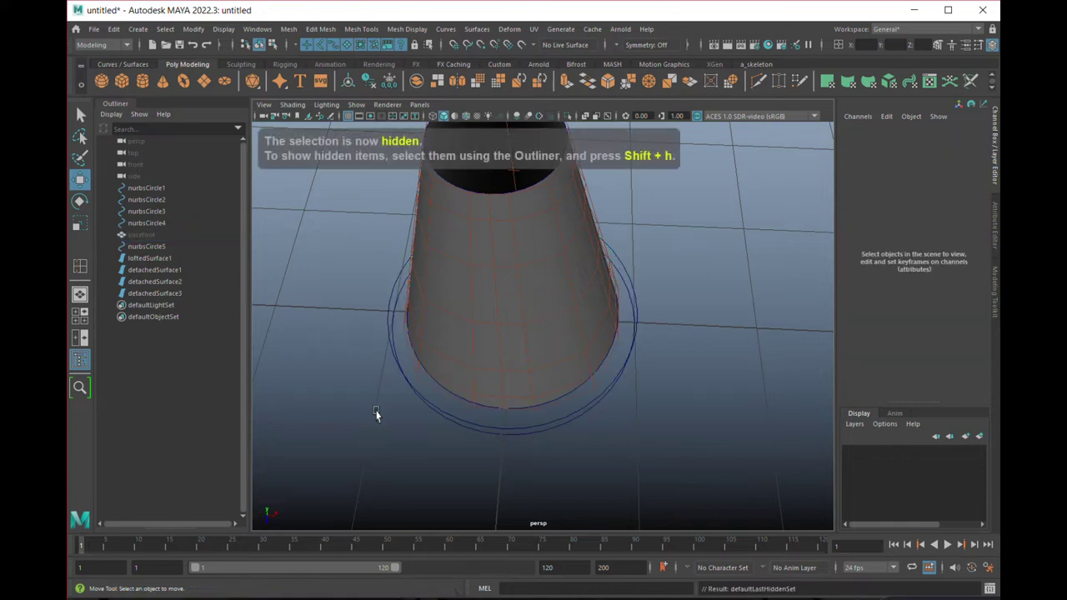
Select nurbsCircle1–5 in the Outliner and hide them, leaving only the split cone pieces.
{"action": "left_click_drag", "start_coordinate": [137, 191], "coordinate": [142, 221]}
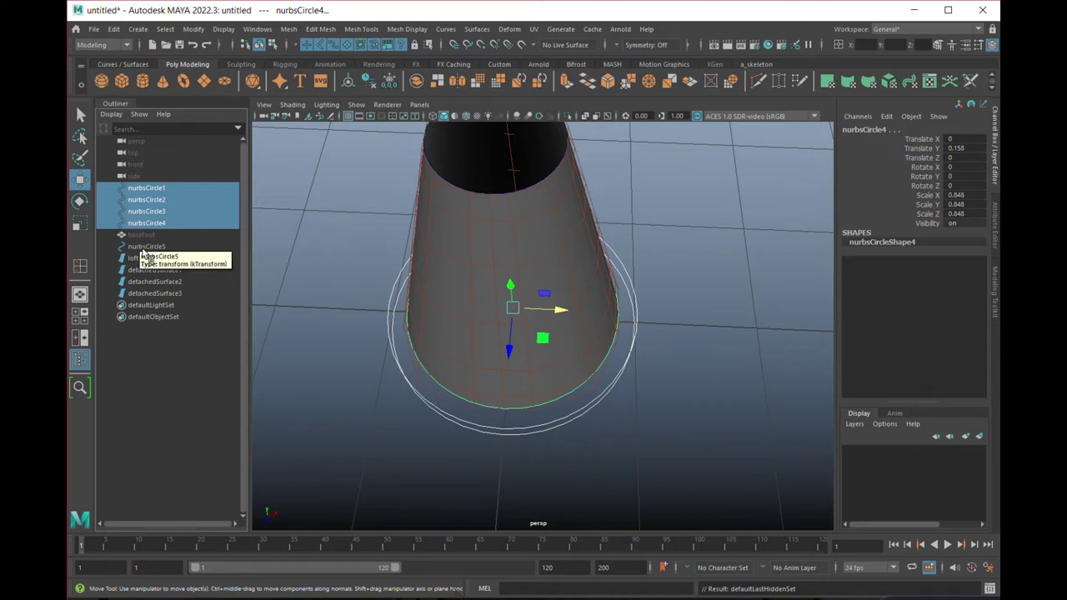
{"action": "left_click", "coordinate": [143, 247]}
{"action": "left_click", "coordinate": [144, 188]}
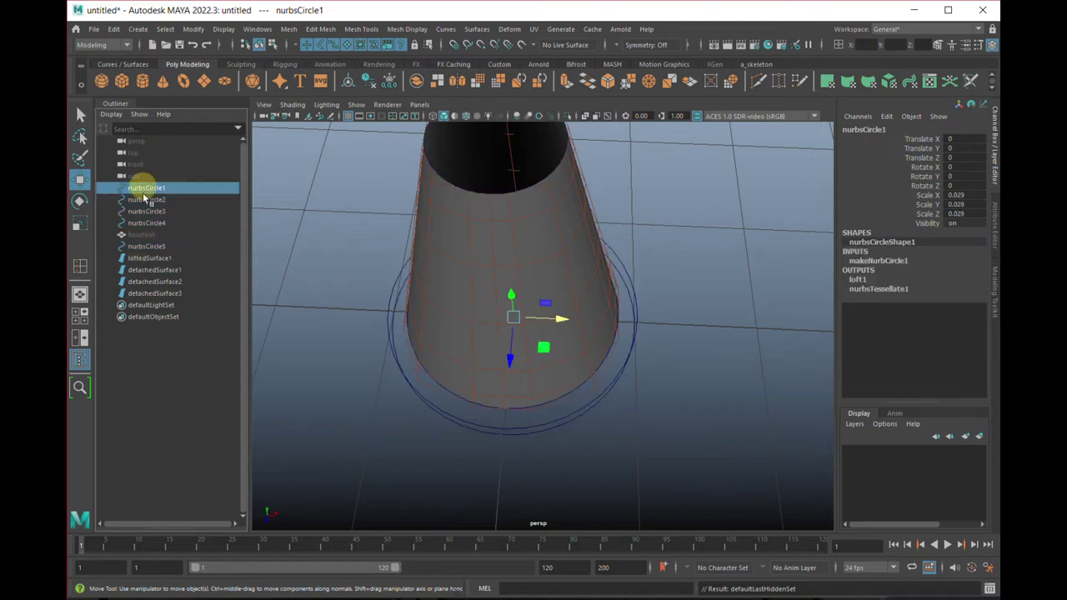
{"action": "left_click", "coordinate": [151, 222], "text": "shift"}
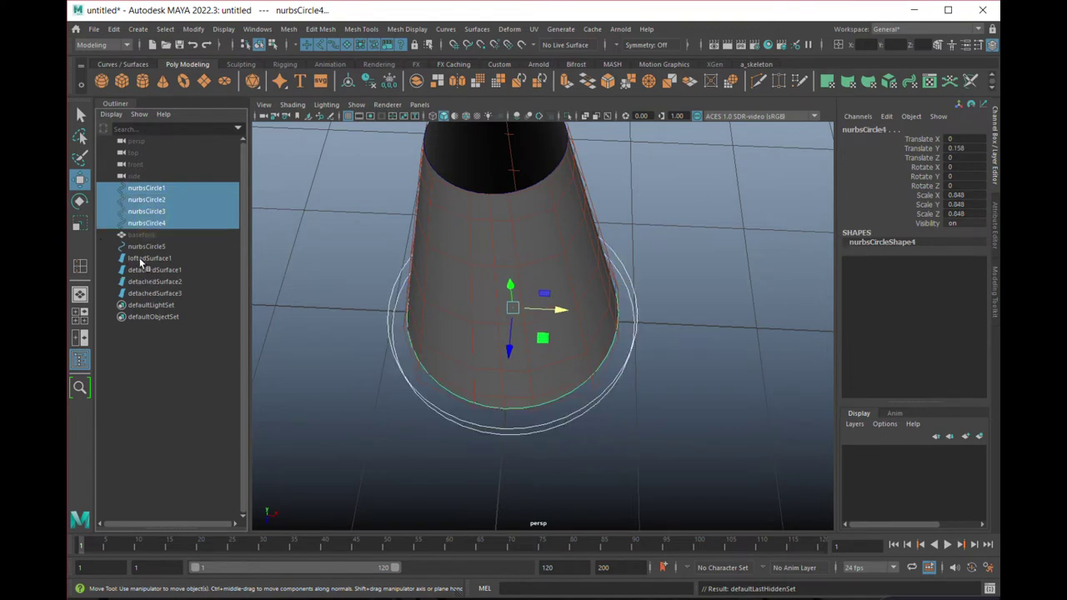
{"action": "left_click", "coordinate": [141, 245], "text": "ctrl"}
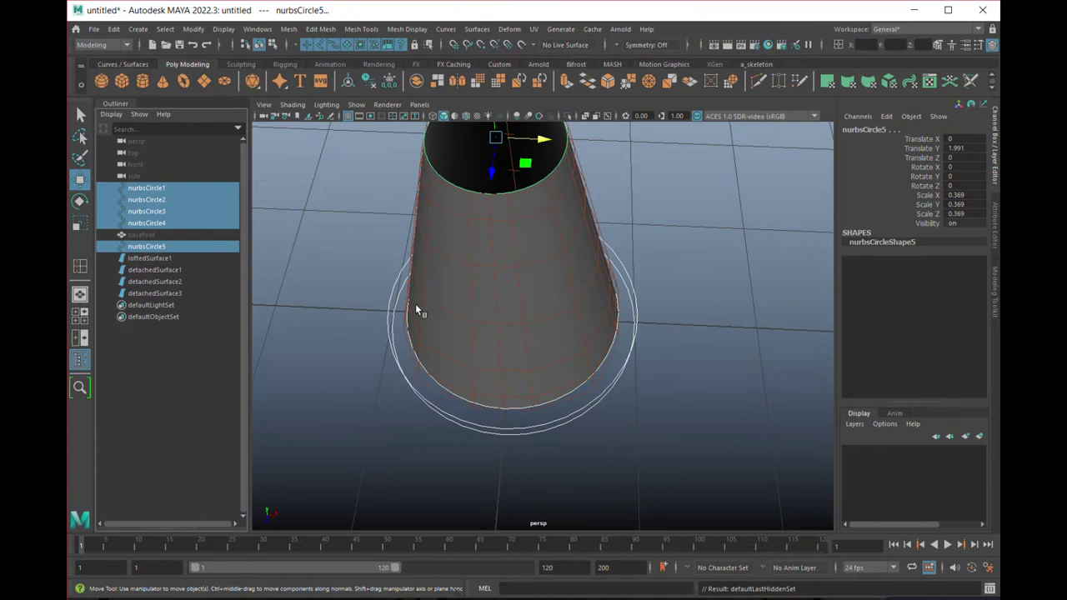
{"action": "key", "text": "ctrl+h"}
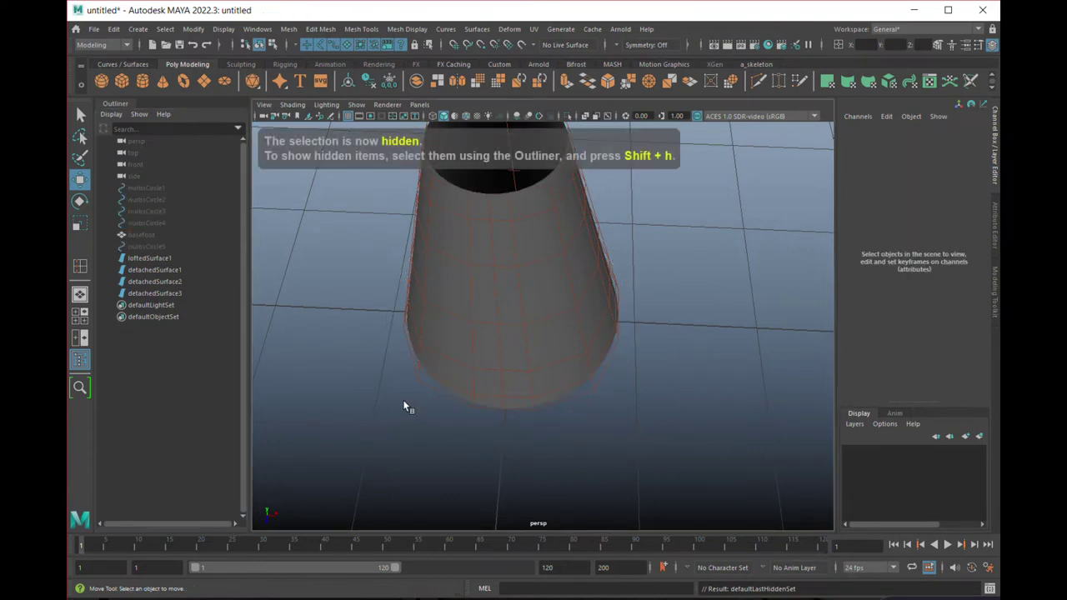
{"action": "left_click_drag", "start_coordinate": [398, 419], "coordinate": [625, 417], "text": "alt"}
{"action": "right_click", "coordinate": [526, 323]}
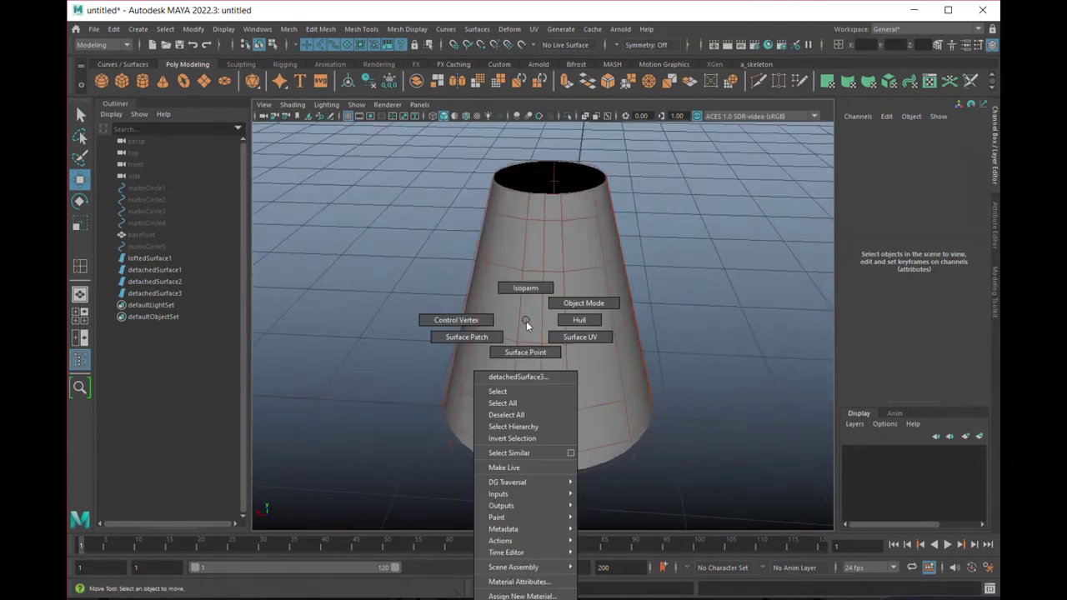
Marquee-select all four cone pieces and put them in control-vertex mode with F8.
{"action": "left_click_drag", "start_coordinate": [426, 215], "coordinate": [627, 300]}
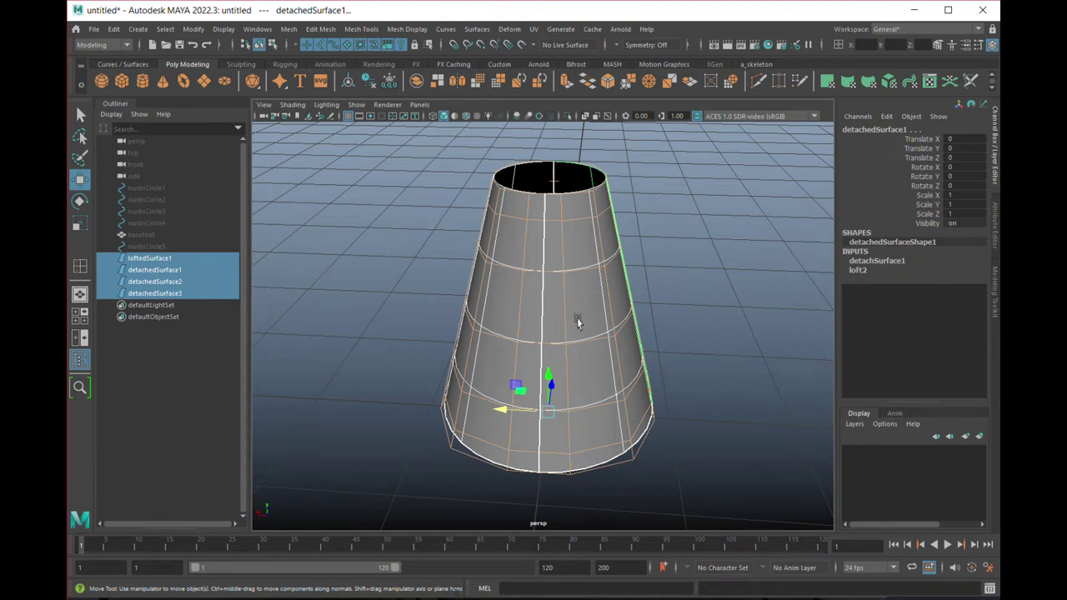
{"action": "key", "text": "F8"}
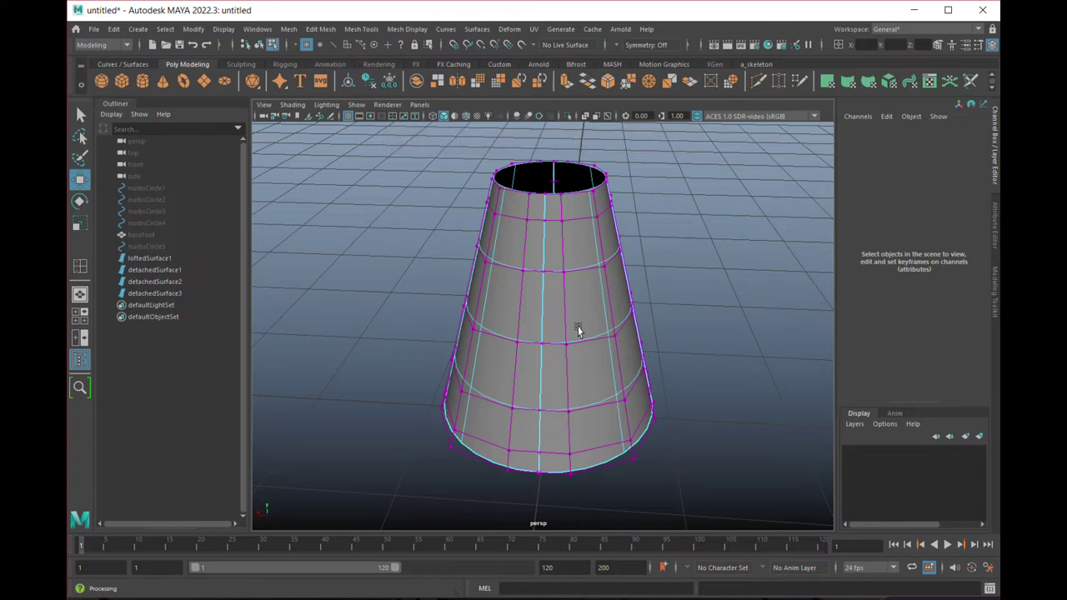
{"action": "key", "text": "F8"}
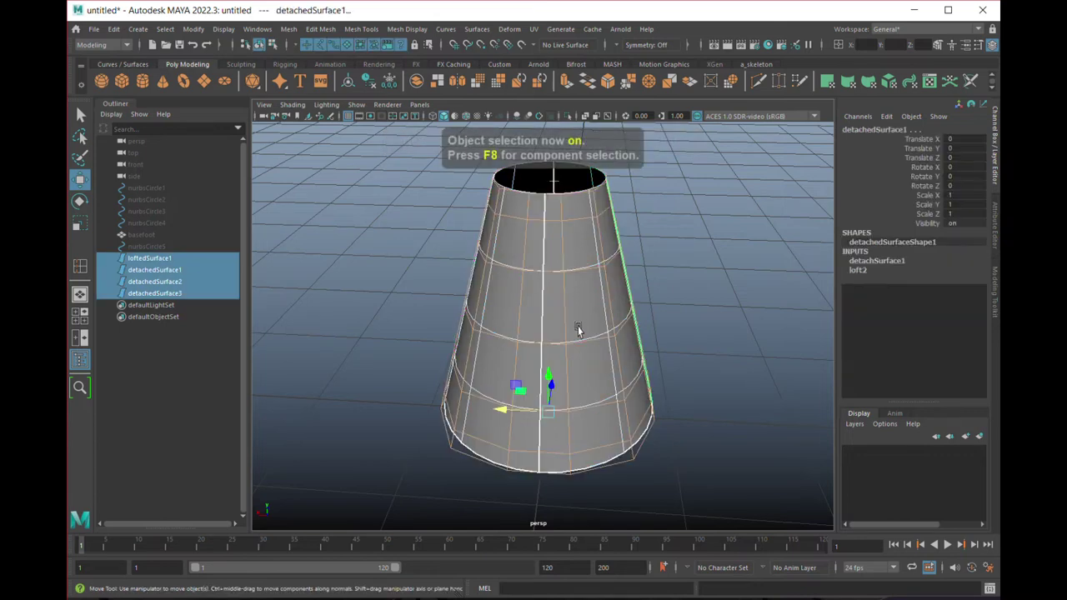
{"action": "key", "text": "F8"}
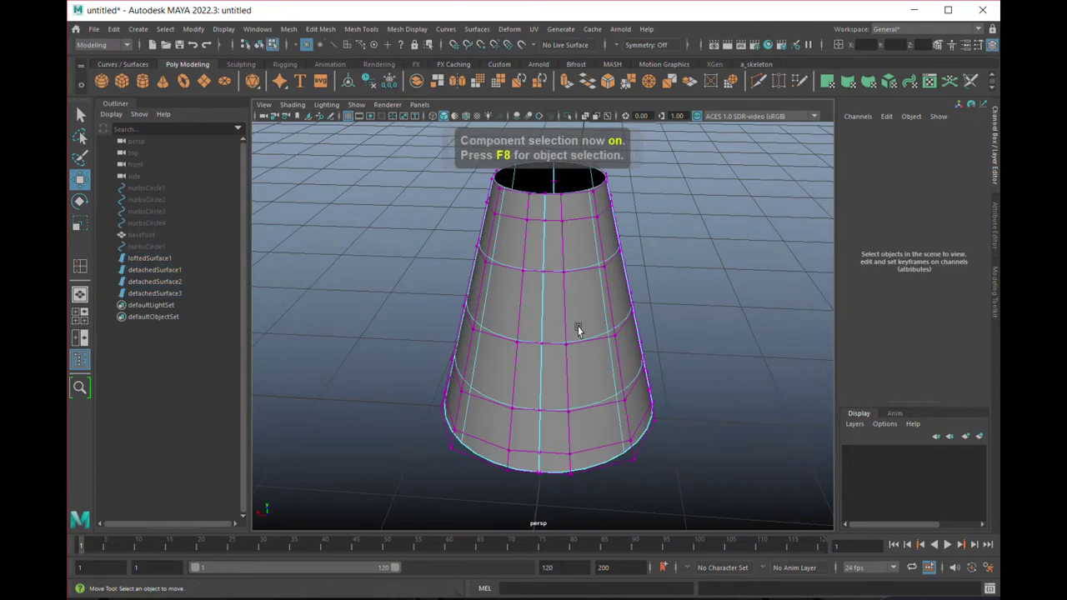
{"action": "key", "text": "F8"}
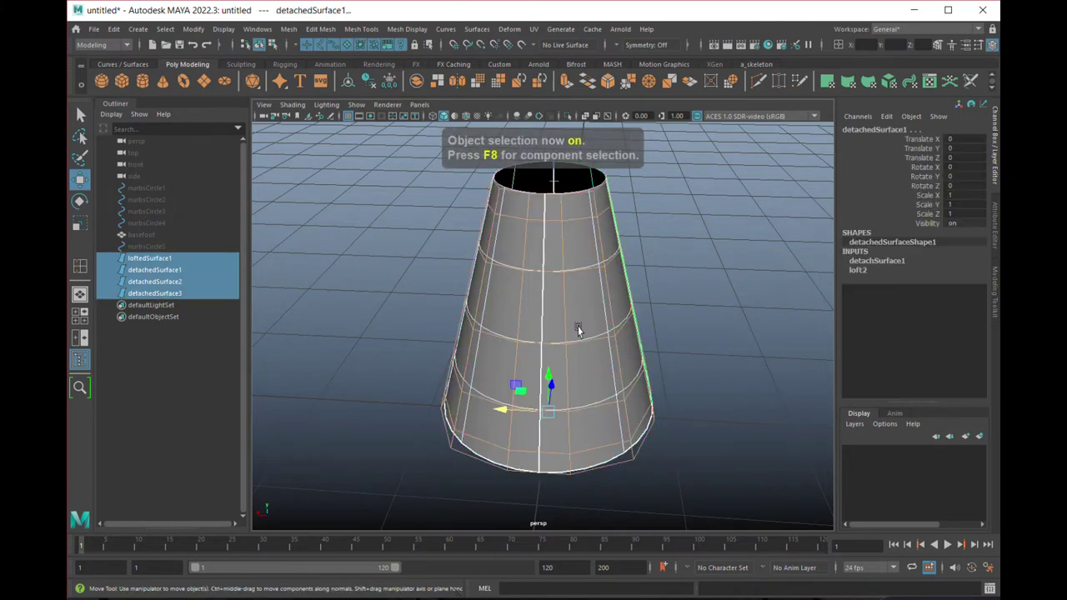
{"action": "key", "text": "F8"}
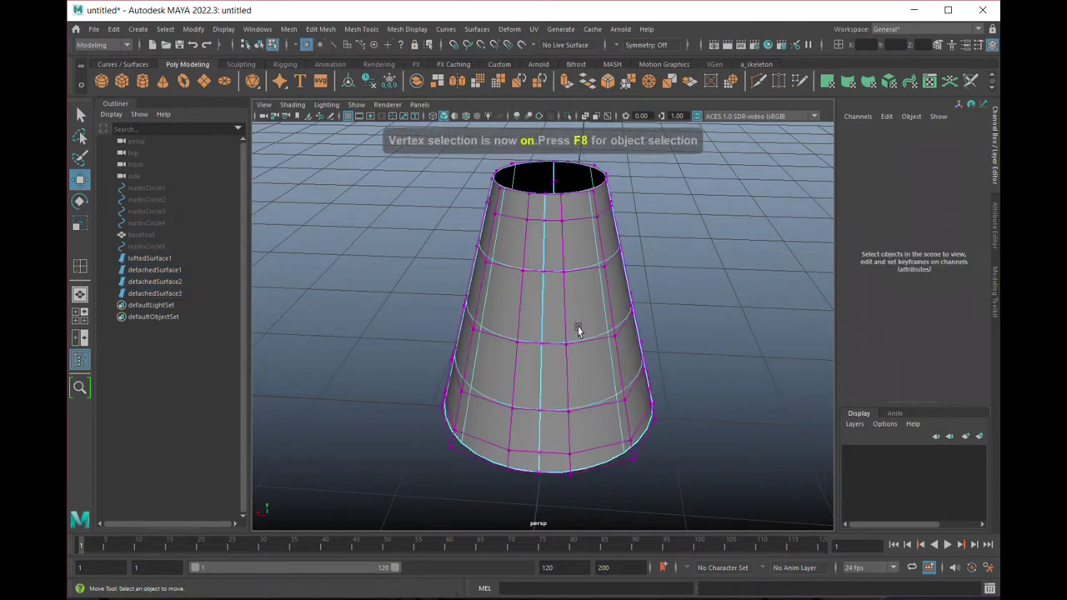
{"action": "key", "text": "F10"}
{"action": "key", "text": "F9"}
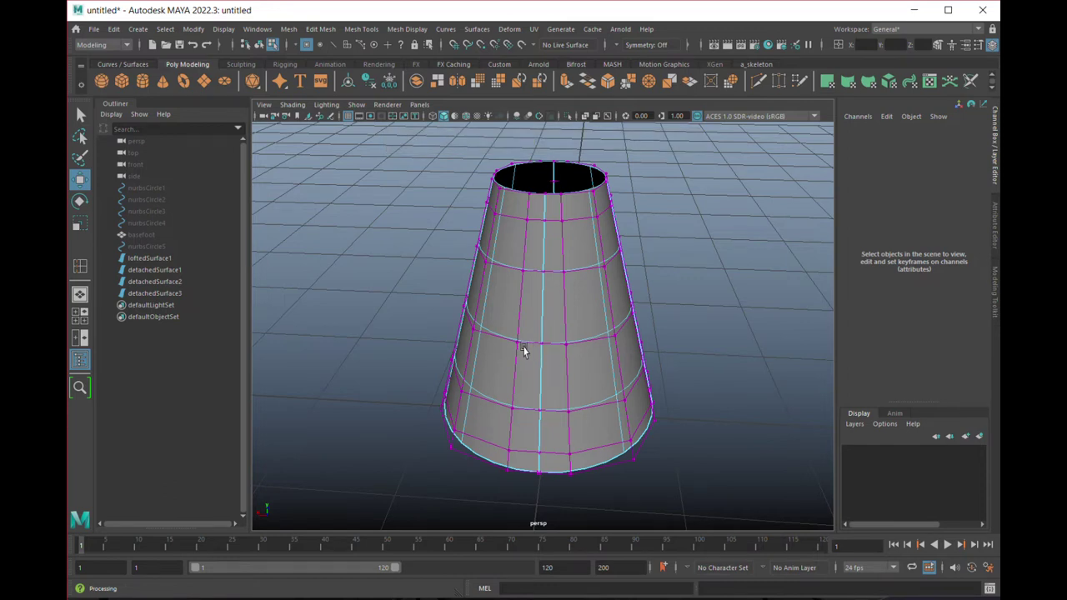
{"action": "key", "text": "F8"}
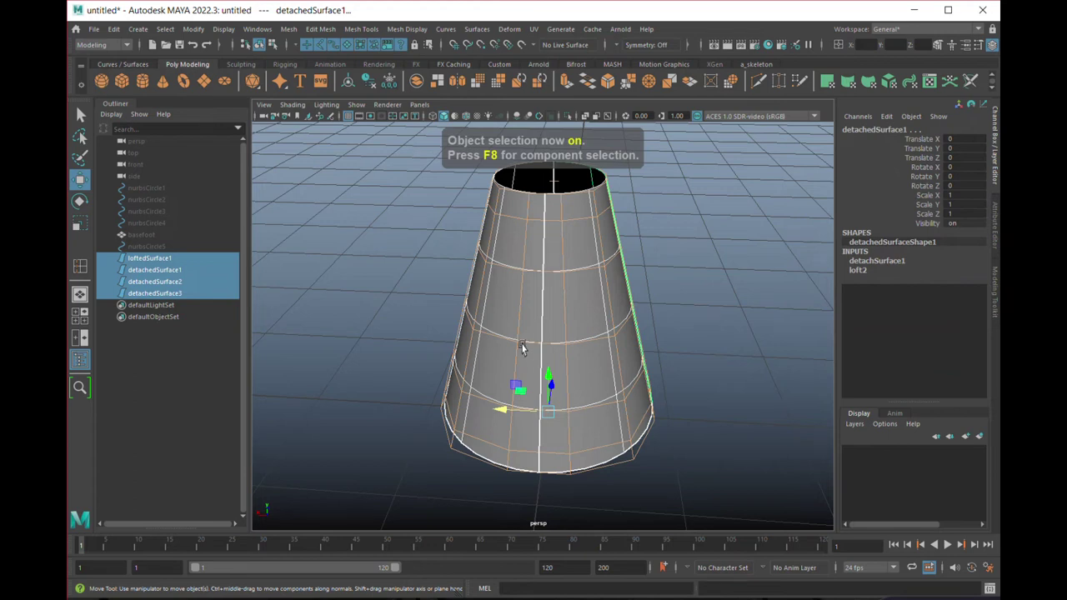
{"action": "key", "text": "F8"}
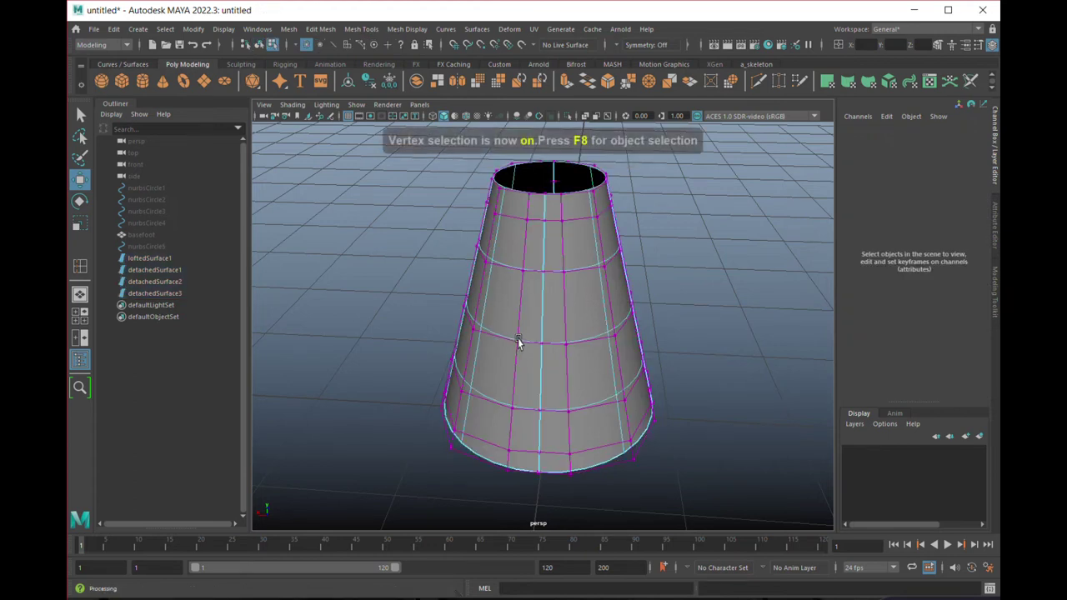
Marquee-select a band of CVs on the cone's side, inspect it, then deselect.
{"action": "left_click_drag", "start_coordinate": [471, 366], "coordinate": [477, 392], "text": "alt"}
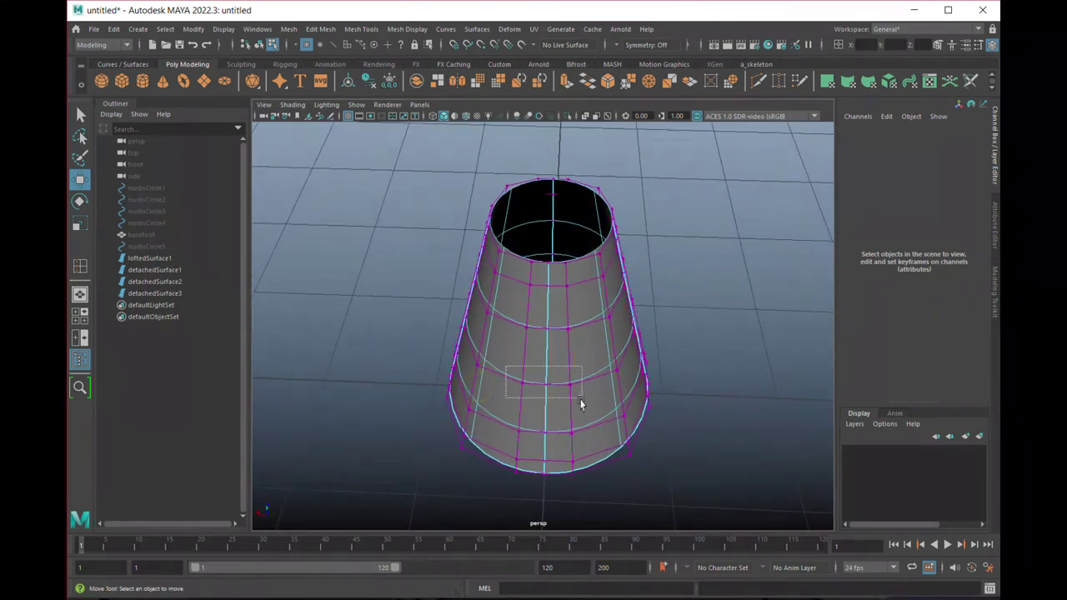
{"action": "left_click_drag", "start_coordinate": [581, 403], "coordinate": [587, 405]}
{"action": "left_click_drag", "start_coordinate": [546, 491], "coordinate": [476, 400], "text": "alt"}
{"action": "left_click", "coordinate": [406, 386]}
{"action": "left_click_drag", "start_coordinate": [452, 443], "coordinate": [486, 457], "text": "alt"}
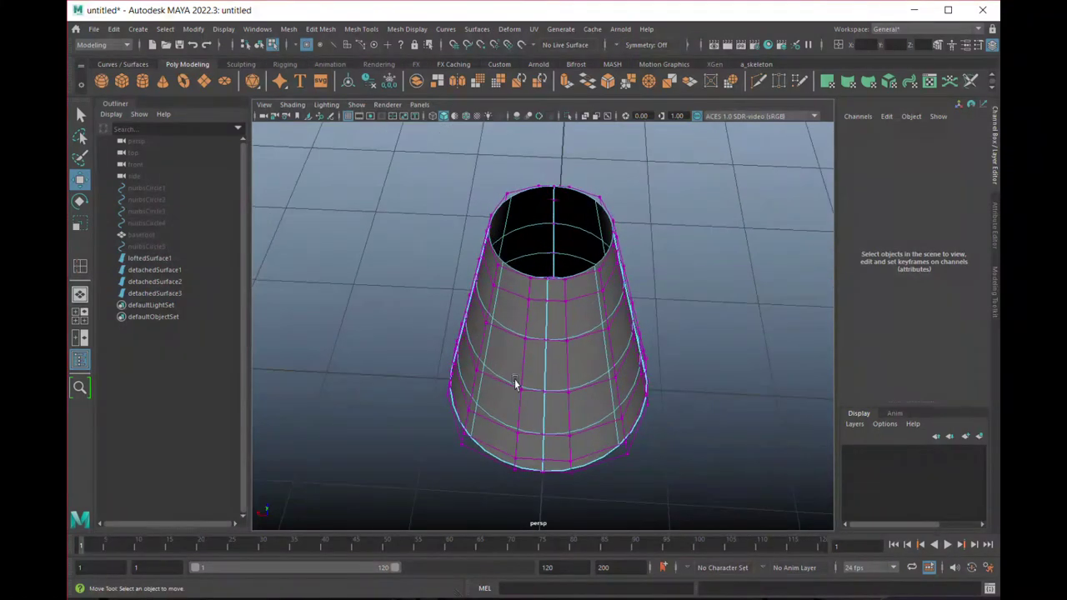
Pull CVs cv[3:4][3] on detachedSurface3 outward to bulge that cone piece.
{"action": "left_click_drag", "start_coordinate": [584, 410], "coordinate": [513, 454]}
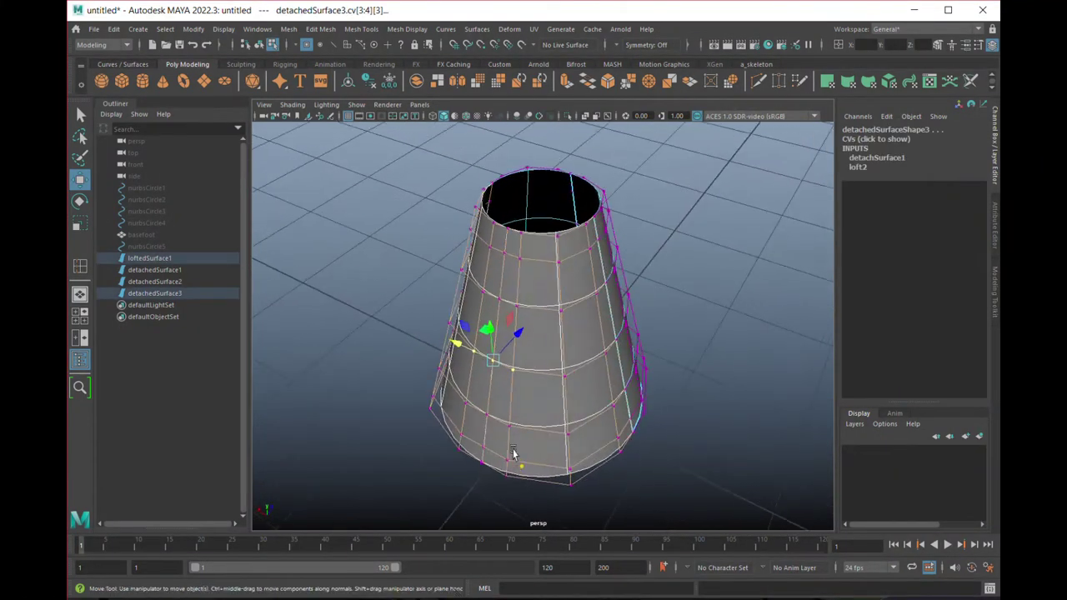
{"action": "middle_click_drag", "start_coordinate": [518, 342], "coordinate": [489, 365]}
{"action": "left_click_drag", "start_coordinate": [489, 365], "coordinate": [444, 449], "text": "alt"}
{"action": "right_click_drag", "start_coordinate": [445, 449], "coordinate": [526, 455], "text": "alt"}
{"action": "left_click_drag", "start_coordinate": [526, 455], "coordinate": [457, 391], "text": "alt"}
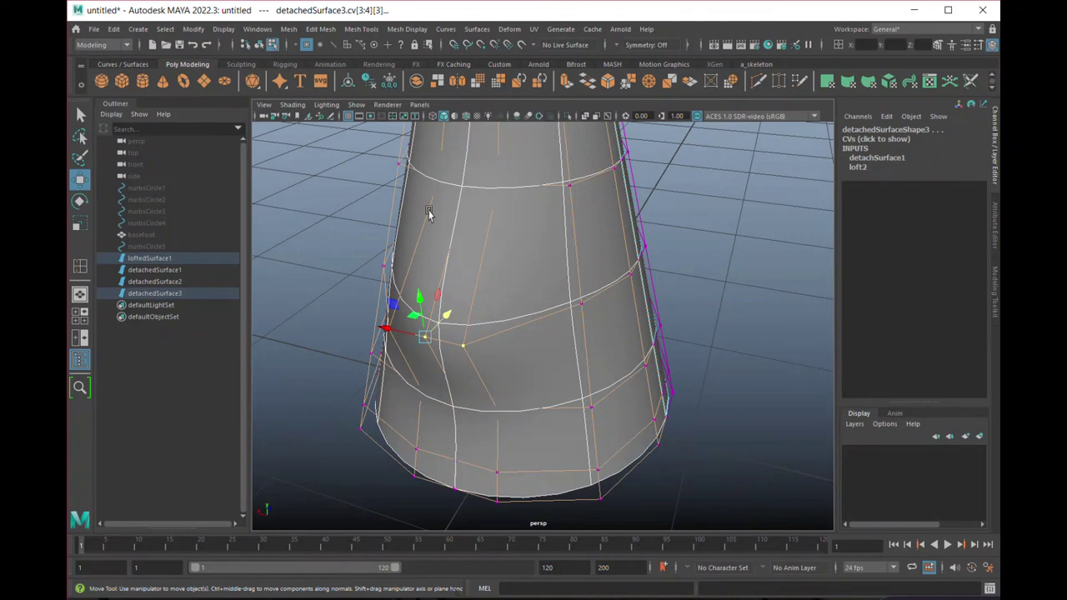
{"action": "left_click_drag", "start_coordinate": [428, 212], "coordinate": [467, 275], "text": "alt"}
{"action": "right_click_drag", "start_coordinate": [467, 275], "coordinate": [458, 327], "text": "alt"}
{"action": "left_click_drag", "start_coordinate": [458, 327], "coordinate": [567, 426], "text": "alt"}
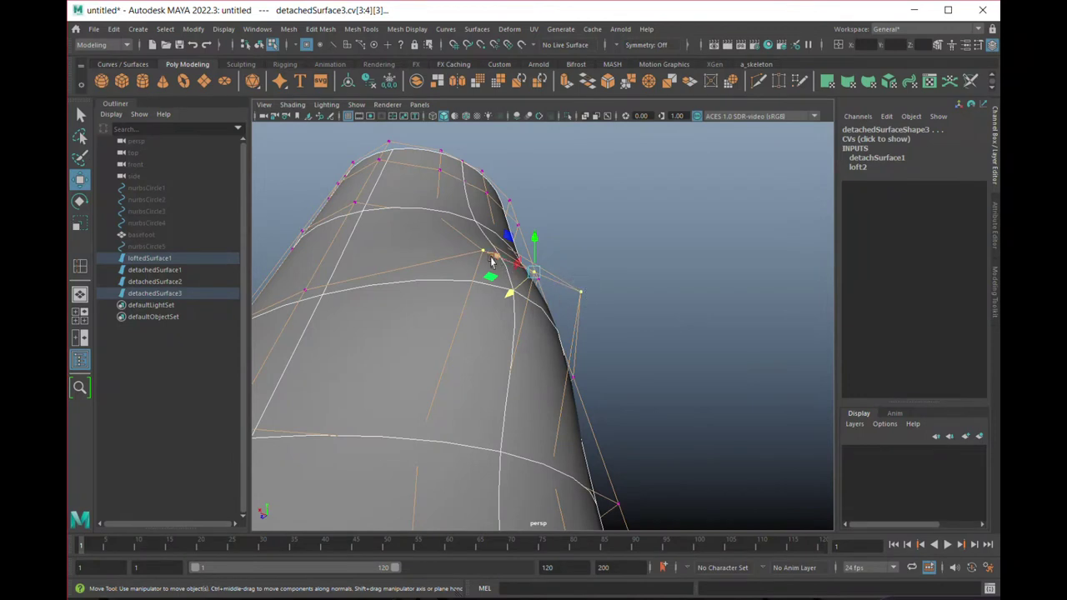
Undo the CV move on detachedSurface3, restoring the cone's smooth tapered side.
{"action": "left_click_drag", "start_coordinate": [616, 331], "coordinate": [465, 319], "text": "alt"}
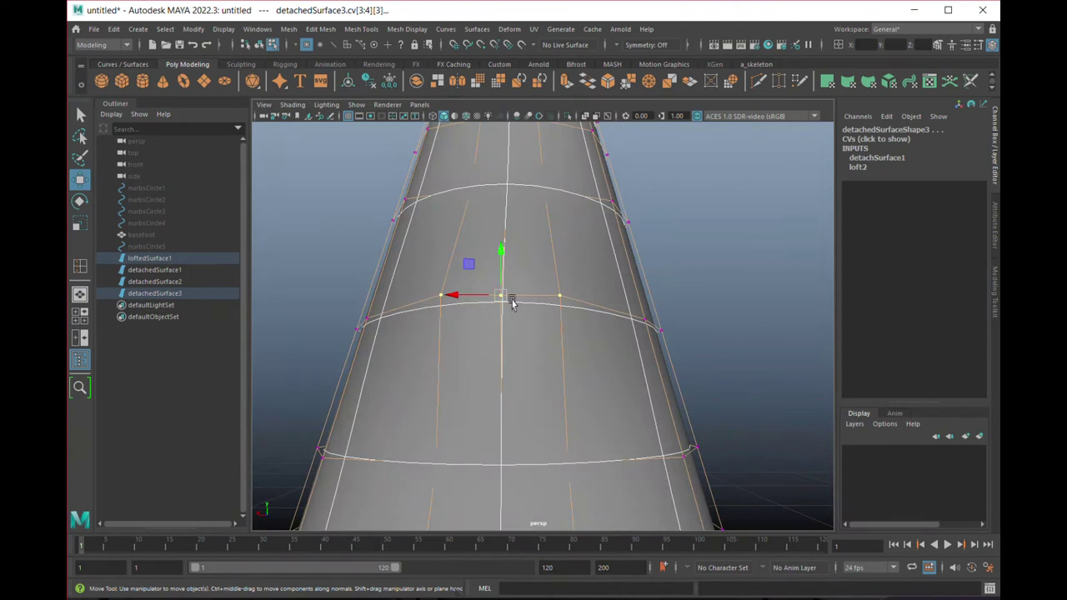
{"action": "left_click_drag", "start_coordinate": [565, 302], "coordinate": [458, 396], "text": "alt"}
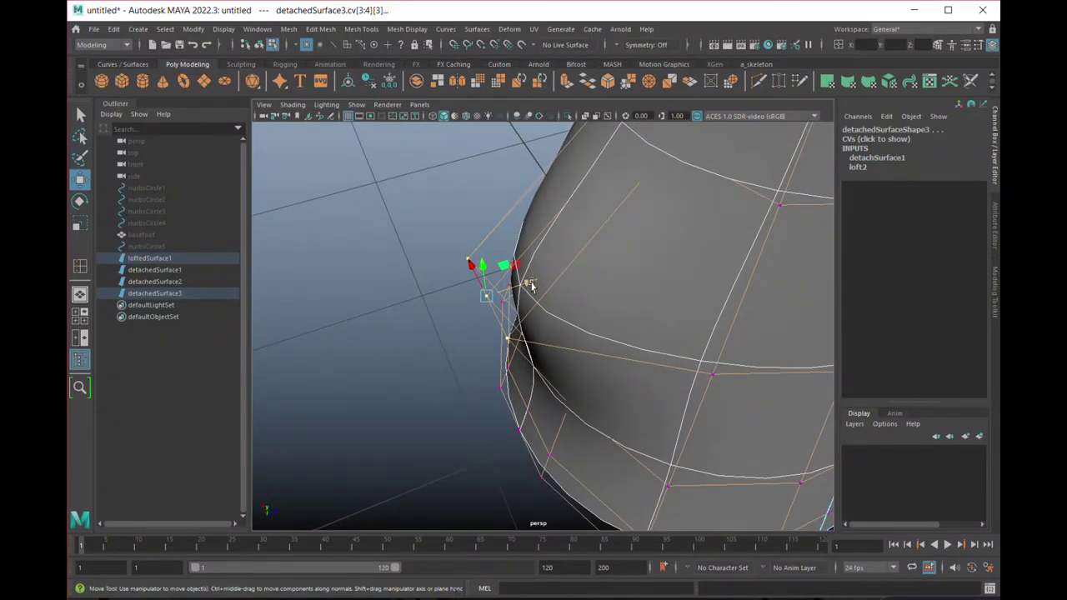
{"action": "left_click", "coordinate": [477, 310]}
{"action": "left_click_drag", "start_coordinate": [489, 312], "coordinate": [526, 349]}
{"action": "left_click_drag", "start_coordinate": [588, 357], "coordinate": [474, 225], "text": "alt"}
{"action": "left_click_drag", "start_coordinate": [506, 386], "coordinate": [484, 386], "text": "alt"}
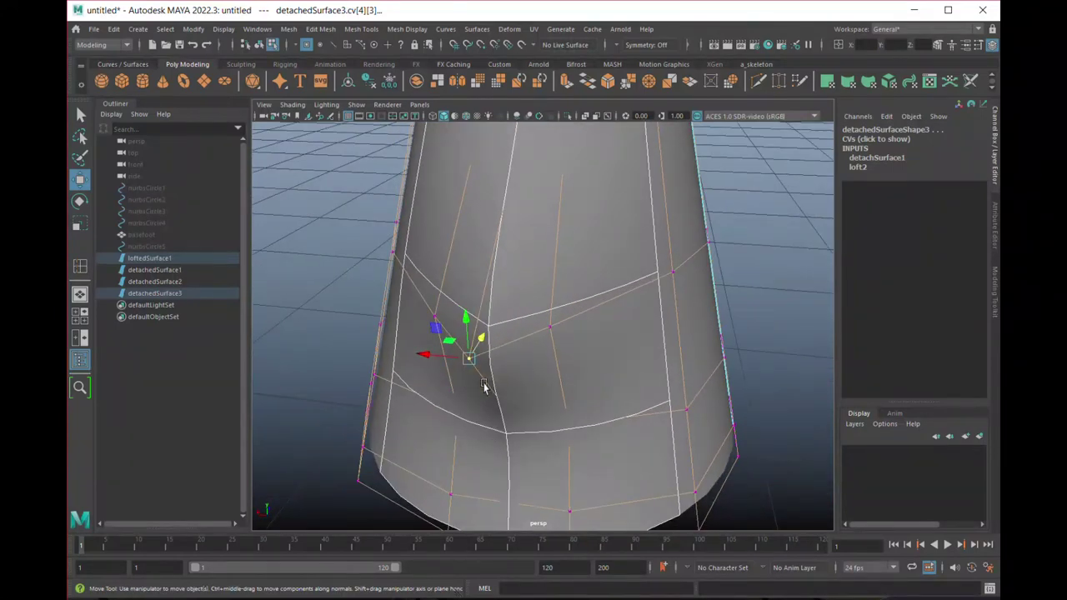
{"action": "key", "text": "ctrl+z"}
{"action": "key", "text": "ctrl+z"}
{"action": "key", "text": "ctrl+z"}
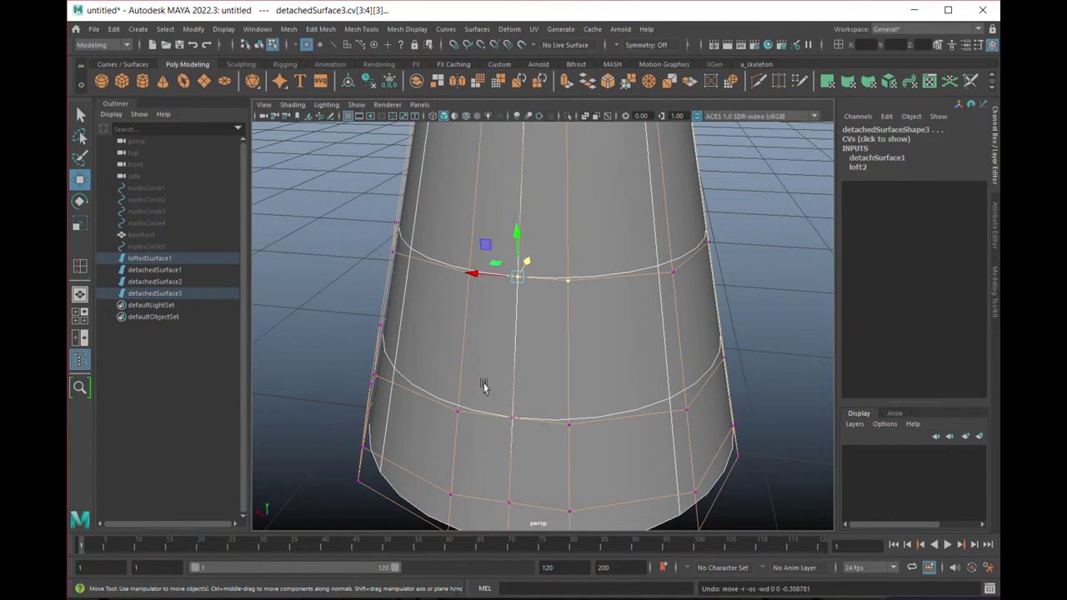
Pull back to view the whole cone and clear the control-point selection.
{"action": "right_click_drag", "start_coordinate": [483, 383], "coordinate": [469, 359], "text": "alt"}
{"action": "left_click_drag", "start_coordinate": [431, 329], "coordinate": [486, 345], "text": "alt"}
{"action": "right_click_drag", "start_coordinate": [486, 345], "coordinate": [429, 323], "text": "alt"}
{"action": "left_click_drag", "start_coordinate": [429, 324], "coordinate": [562, 295], "text": "alt"}
{"action": "right_click_drag", "start_coordinate": [562, 296], "coordinate": [486, 241], "text": "alt"}
{"action": "left_click_drag", "start_coordinate": [486, 241], "coordinate": [379, 336], "text": "alt"}
{"action": "left_click", "coordinate": [378, 336]}
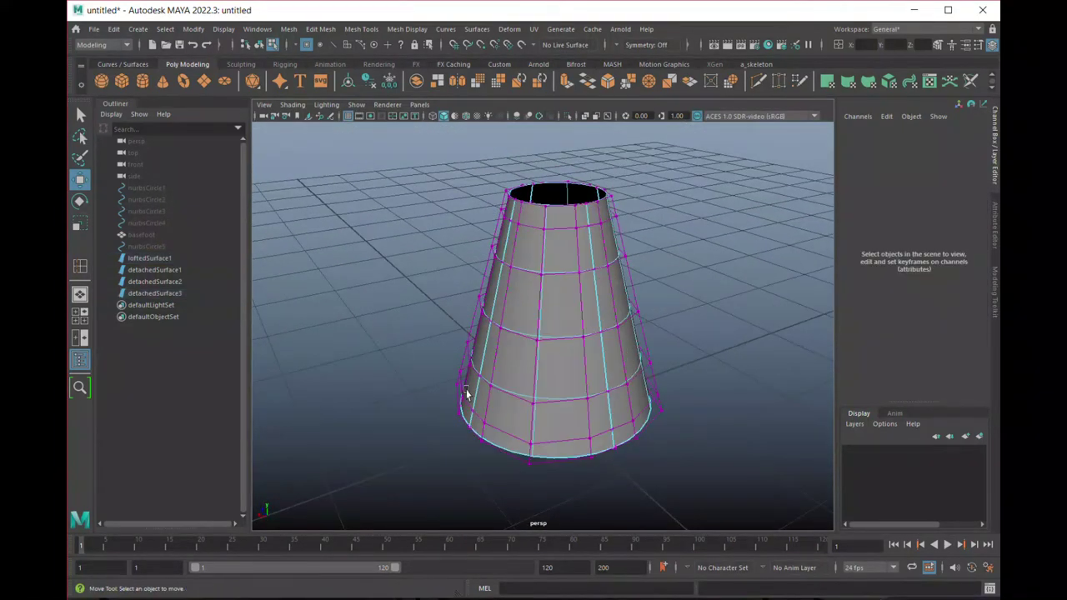
{"action": "mouse_move", "coordinate": [488, 398]}
{"action": "left_mouse_down", "text": "alt"}
{"action": "mouse_move", "coordinate": [500, 405]}
{"action": "mouse_move", "coordinate": [499, 381]}
{"action": "left_mouse_up", "text": "alt"}
{"action": "key", "text": "space"}
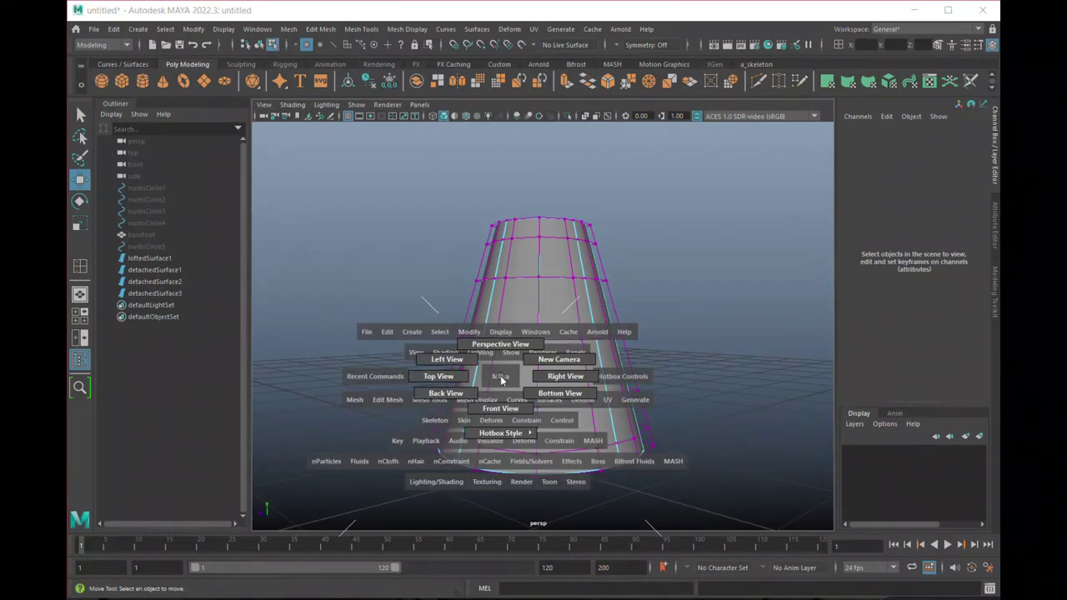
{"action": "left_click_drag", "start_coordinate": [536, 382], "coordinate": [561, 376]}
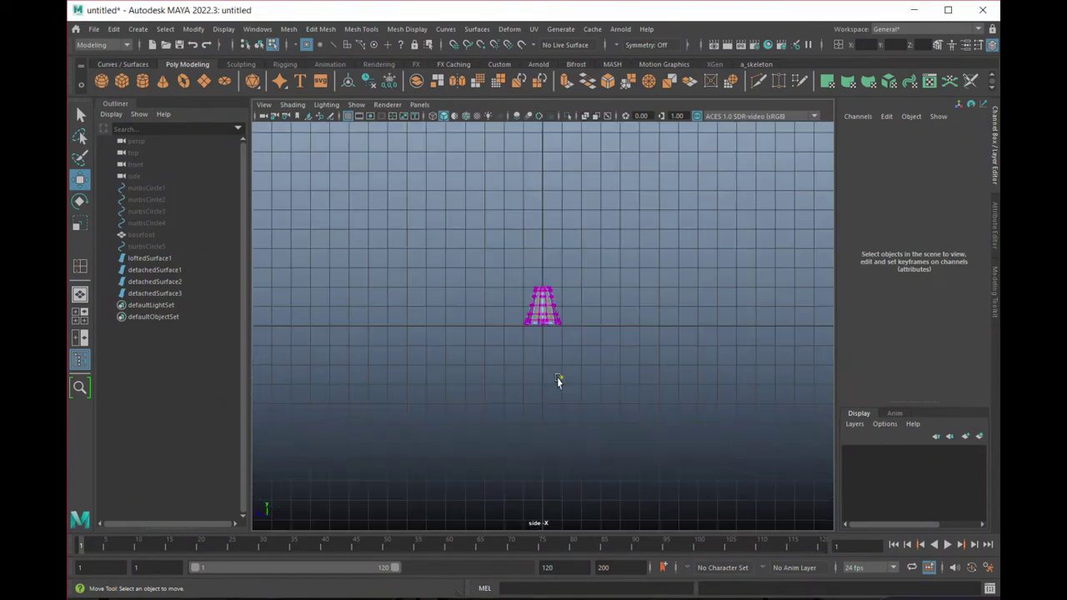
{"action": "scroll", "coordinate": [527, 318], "scroll_direction": "up", "scroll_amount": 6}
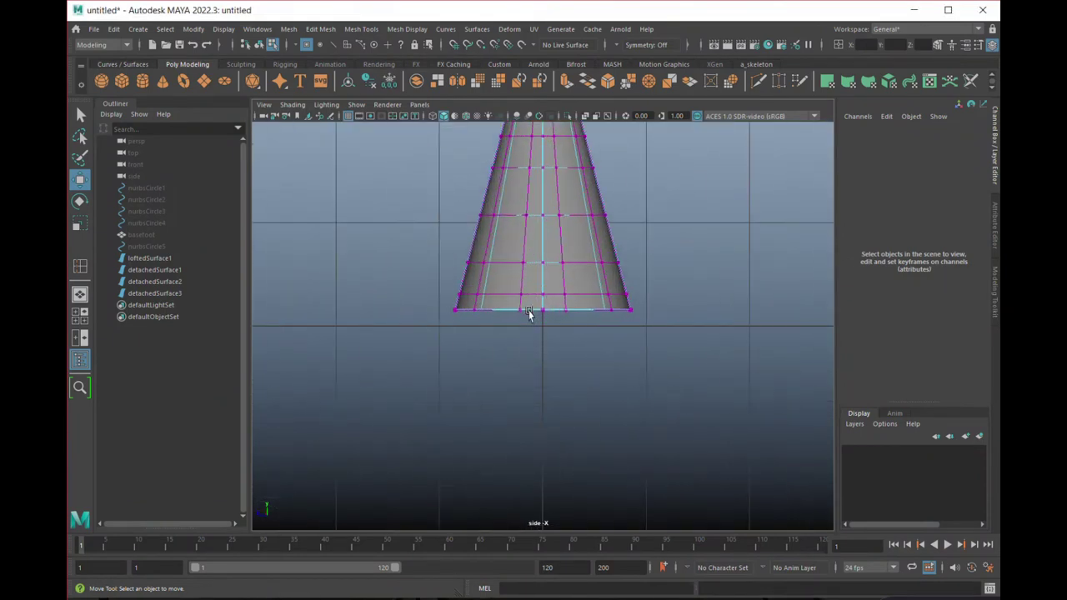
{"action": "scroll", "coordinate": [532, 316], "scroll_direction": "down", "scroll_amount": 3}
{"action": "middle_click_drag", "start_coordinate": [521, 306], "coordinate": [503, 362], "text": "alt"}
{"action": "right_click_drag", "start_coordinate": [503, 362], "coordinate": [609, 442], "text": "alt"}
{"action": "left_click_drag", "start_coordinate": [511, 424], "coordinate": [486, 399], "text": "alt"}
{"action": "key", "text": "space"}
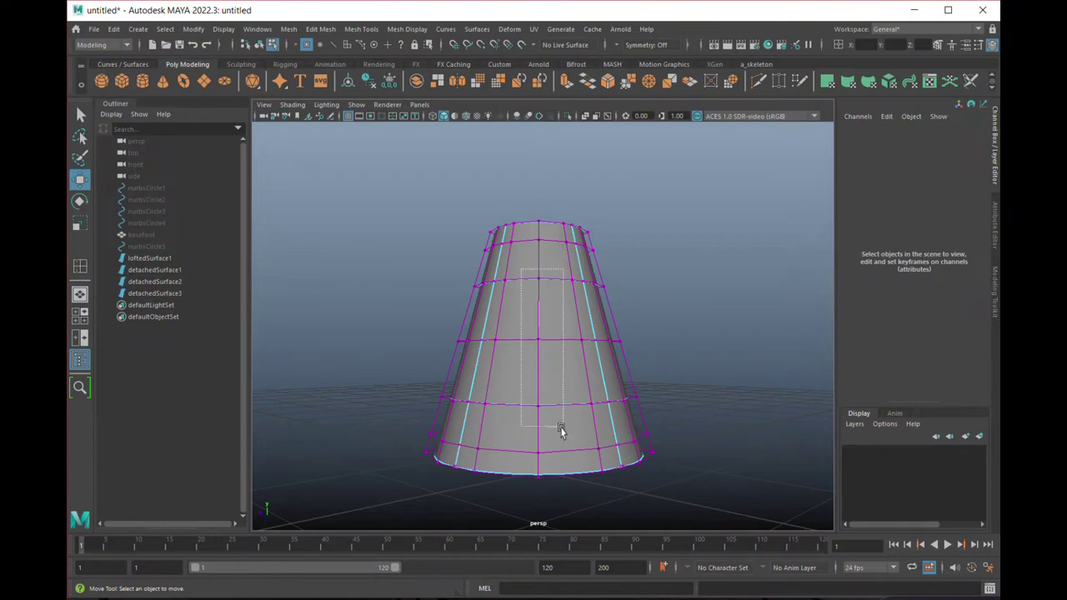
Marquee-select a CV column on detachedSurface1, then the centre CV column on detachedSurface2.
{"action": "left_click_drag", "start_coordinate": [558, 435], "coordinate": [558, 433]}
{"action": "left_click_drag", "start_coordinate": [638, 453], "coordinate": [461, 409], "text": "alt"}
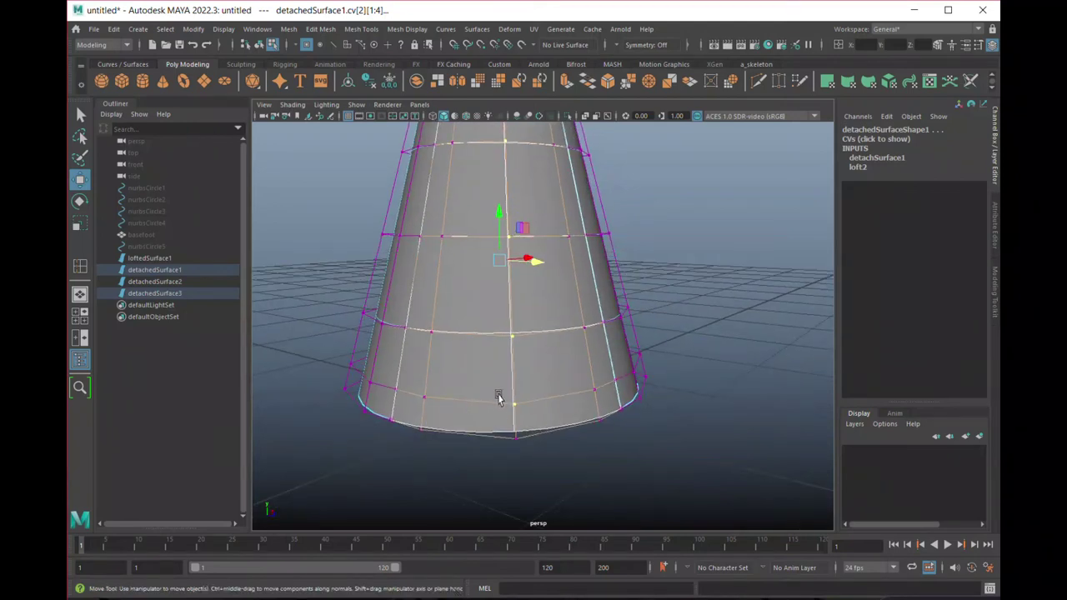
{"action": "left_click_drag", "start_coordinate": [446, 416], "coordinate": [684, 417], "text": "alt"}
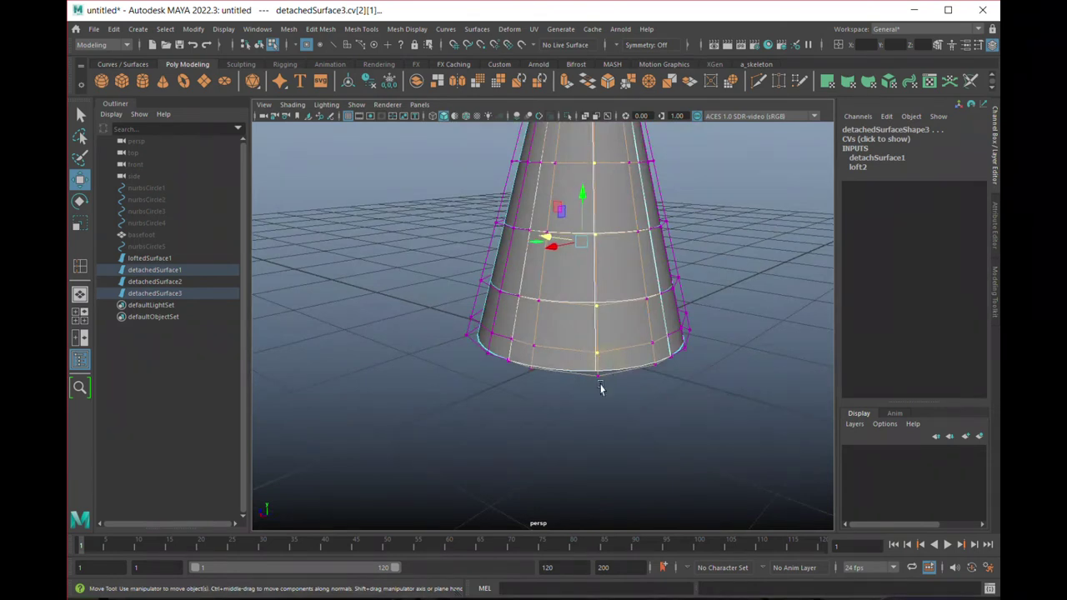
{"action": "left_click_drag", "start_coordinate": [434, 394], "coordinate": [464, 315], "text": "alt"}
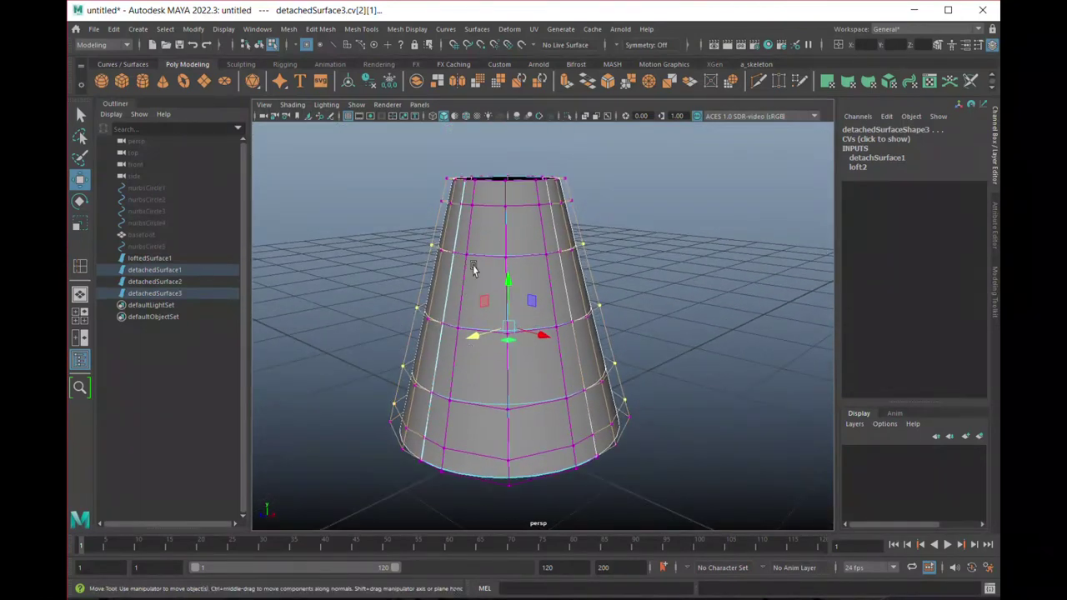
{"action": "left_click_drag", "start_coordinate": [477, 240], "coordinate": [472, 245], "text": "alt"}
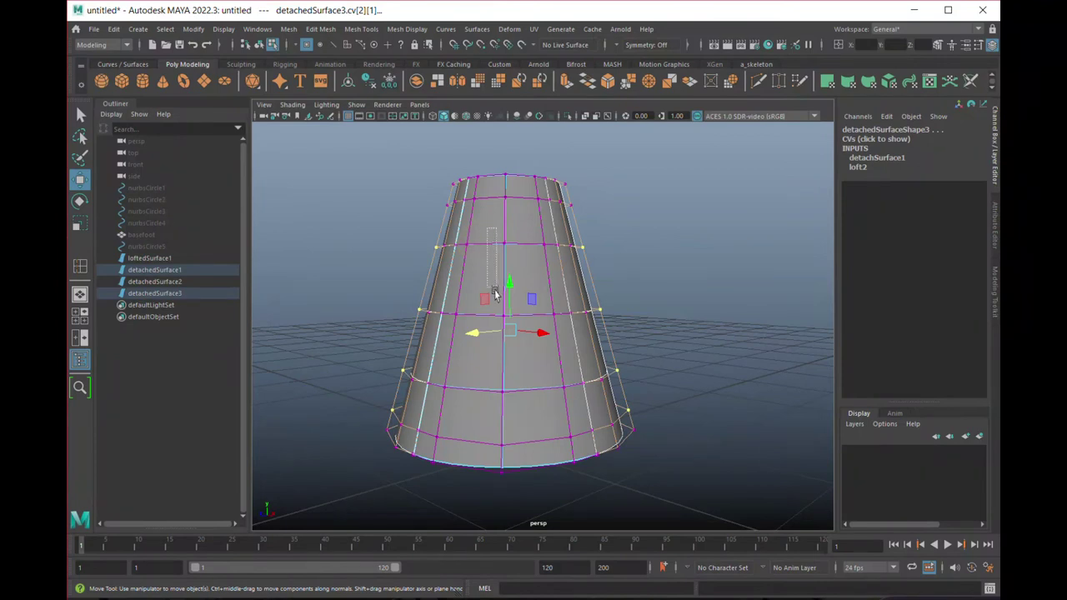
{"action": "left_click_drag", "start_coordinate": [516, 461], "coordinate": [475, 404]}
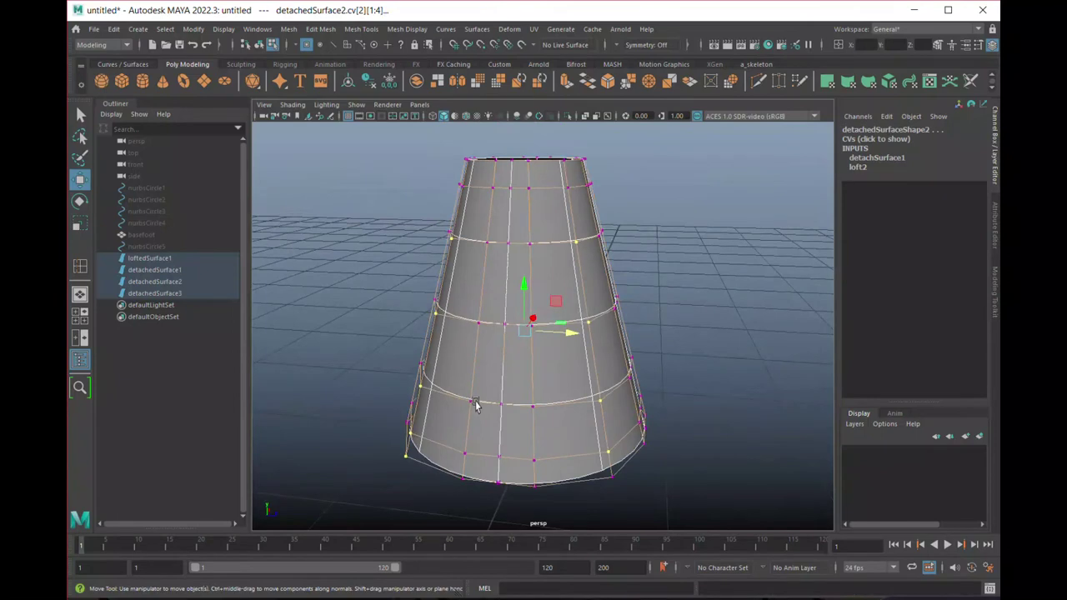
{"action": "key", "text": "r"}
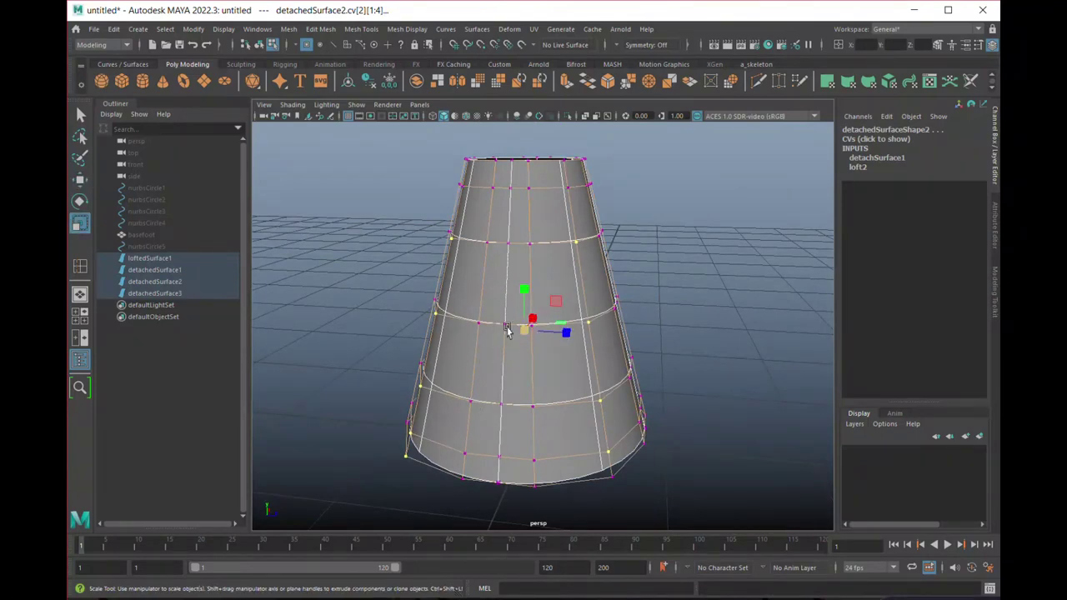
{"action": "left_click_drag", "start_coordinate": [506, 371], "coordinate": [539, 372], "text": "alt"}
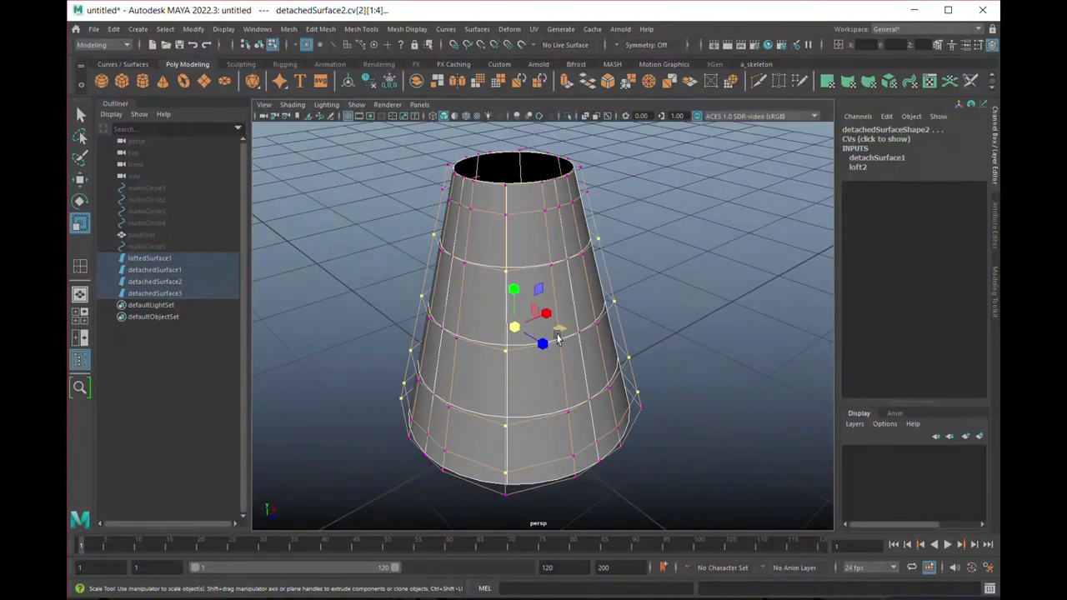
{"action": "left_click_drag", "start_coordinate": [560, 331], "coordinate": [564, 334]}
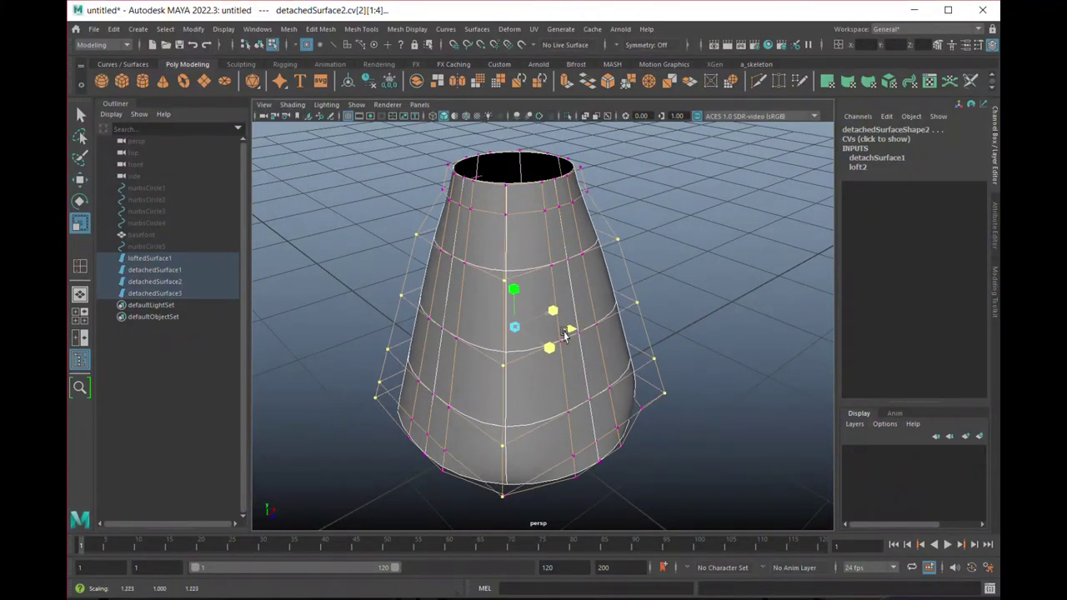
{"action": "left_click_drag", "start_coordinate": [564, 334], "coordinate": [525, 365]}
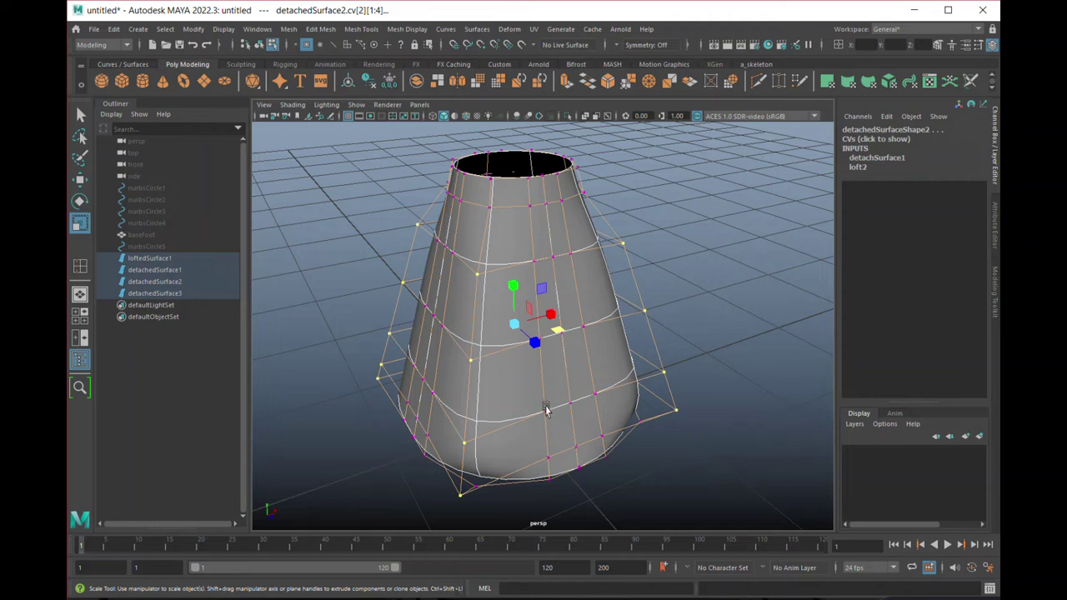
{"action": "key", "text": "ctrl+z"}
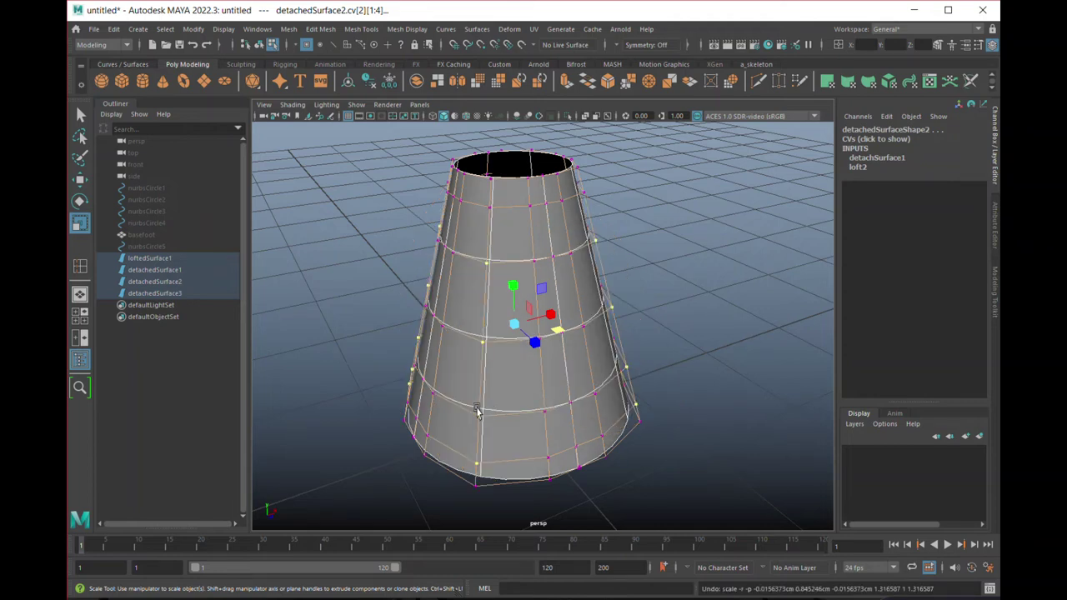
{"action": "left_click_drag", "start_coordinate": [479, 414], "coordinate": [436, 401], "text": "alt"}
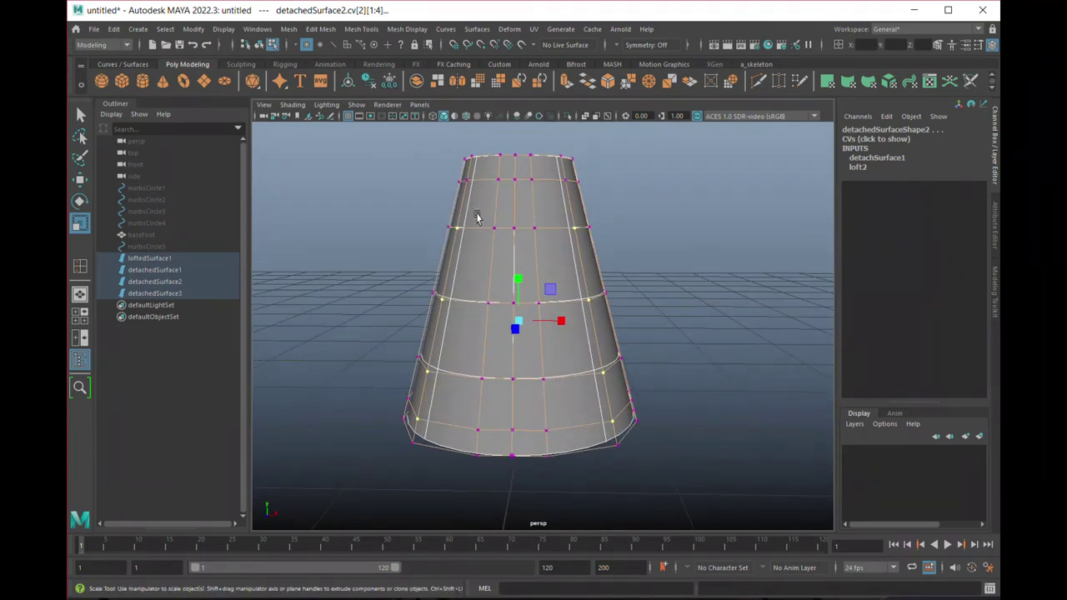
Select a new column of cone control points running from the upper ring down to the bottom ring.
{"action": "left_click", "coordinate": [491, 402]}
{"action": "left_click_drag", "start_coordinate": [475, 332], "coordinate": [756, 343], "text": "alt"}
{"action": "left_click_drag", "start_coordinate": [749, 344], "coordinate": [702, 343], "text": "alt"}
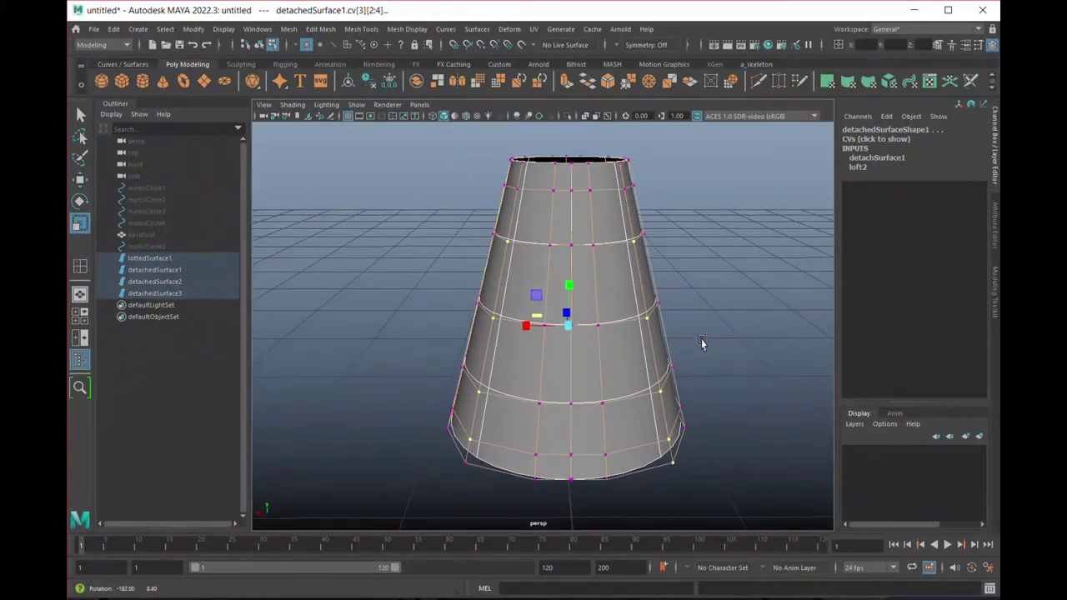
{"action": "left_click", "coordinate": [592, 244]}
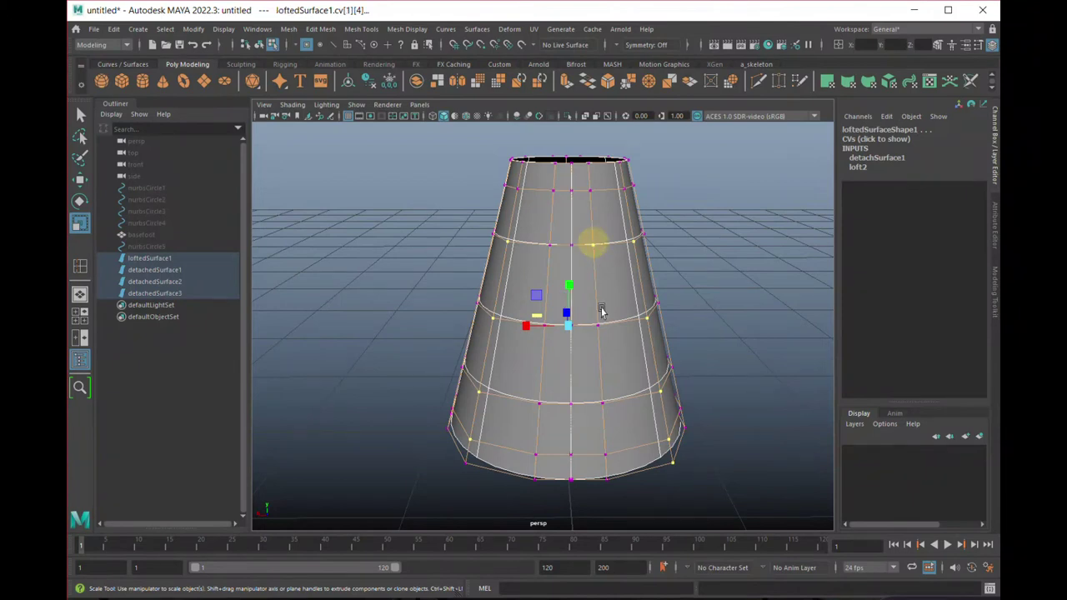
{"action": "left_click", "coordinate": [602, 404], "text": "shift"}
{"action": "left_click", "coordinate": [605, 454], "text": "shift"}
{"action": "left_click", "coordinate": [536, 451], "text": "shift"}
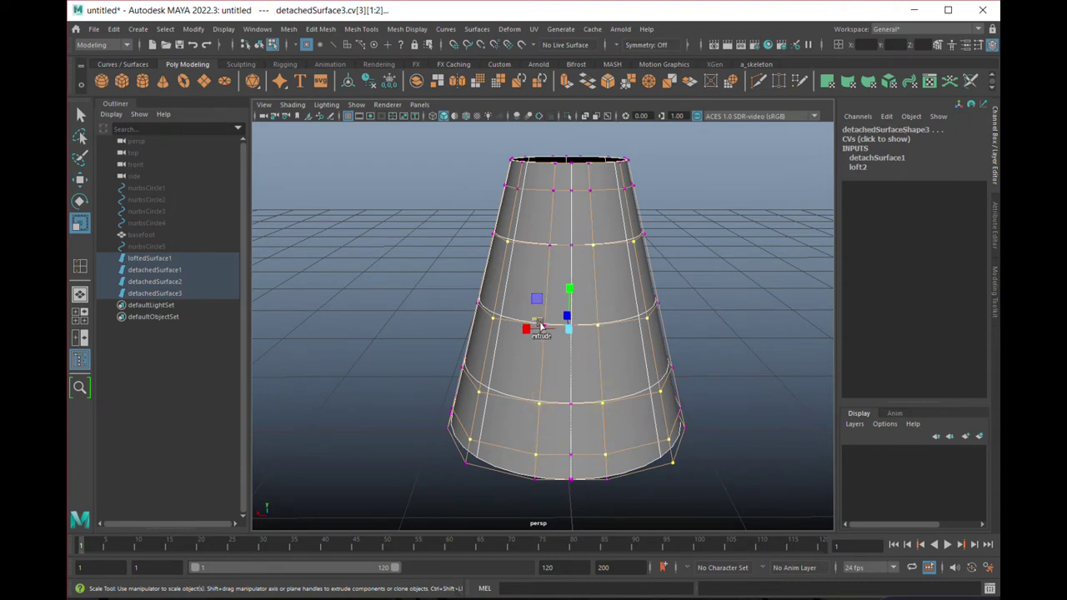
{"action": "key", "text": "q"}
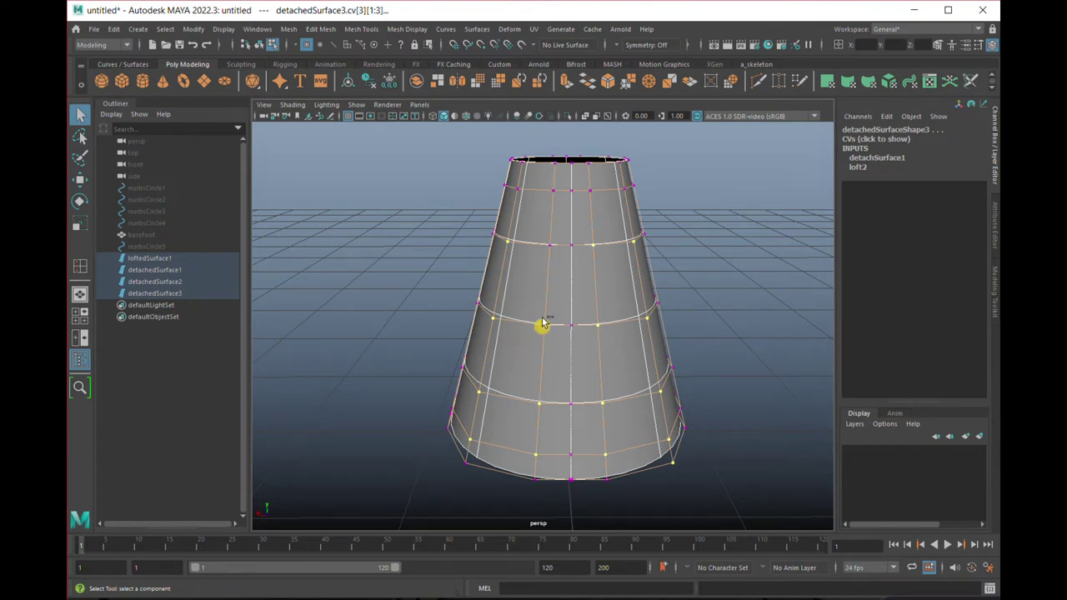
{"action": "left_click_drag", "start_coordinate": [364, 405], "coordinate": [576, 284], "text": "alt"}
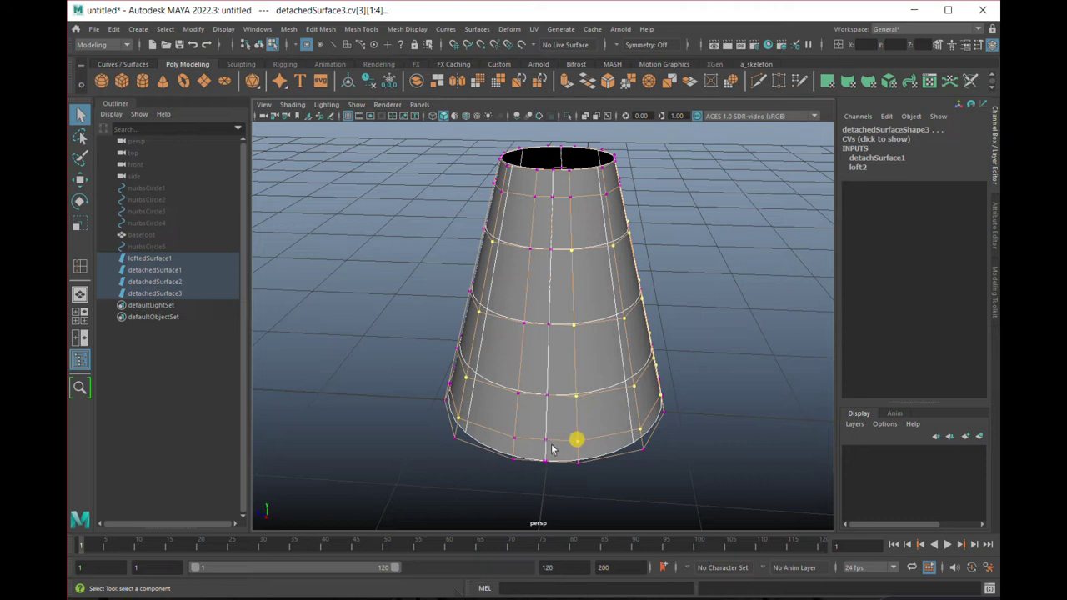
Start a new selection with a full CV column, then add upper-ring and bottom-ring points.
{"action": "left_click", "coordinate": [513, 435]}
{"action": "left_click", "coordinate": [517, 390], "text": "shift"}
{"action": "left_click", "coordinate": [519, 320], "text": "shift"}
{"action": "left_click", "coordinate": [524, 249], "text": "shift"}
{"action": "left_click_drag", "start_coordinate": [352, 320], "coordinate": [511, 271], "text": "alt"}
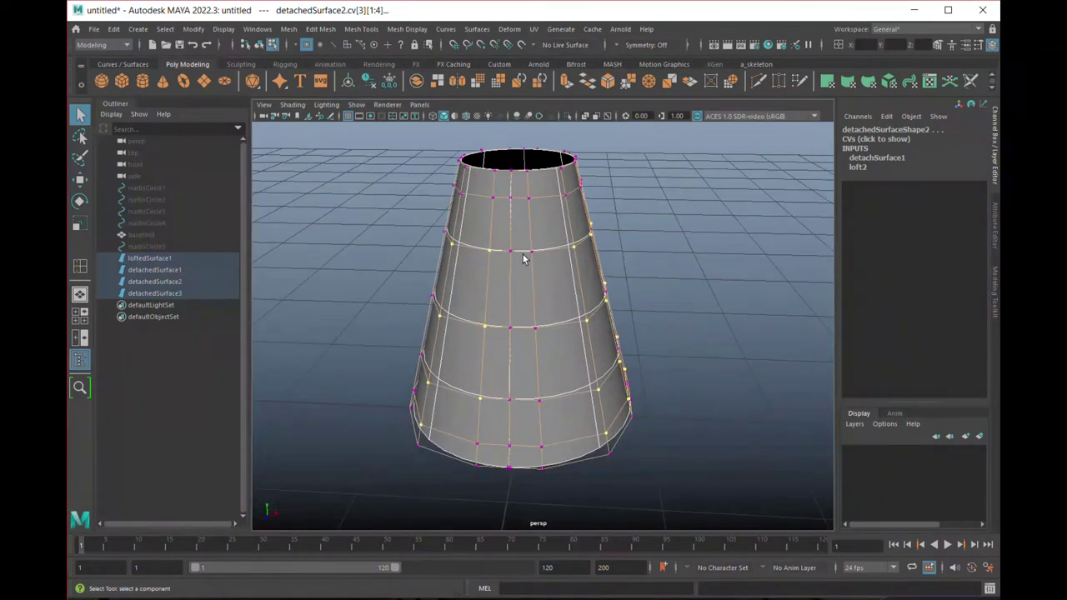
{"action": "left_click", "coordinate": [533, 252]}
{"action": "left_click", "coordinate": [540, 450], "text": "shift"}
{"action": "left_click", "coordinate": [478, 443], "text": "shift"}
{"action": "left_click_drag", "start_coordinate": [338, 440], "coordinate": [400, 460], "text": "alt"}
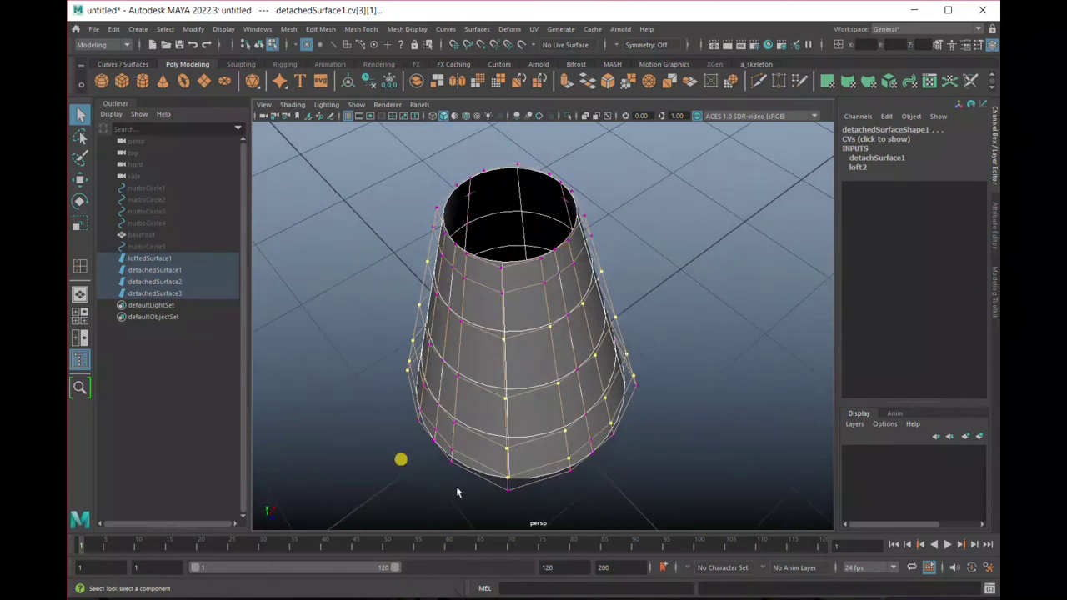
{"action": "left_click_drag", "start_coordinate": [477, 428], "coordinate": [483, 369], "text": "alt"}
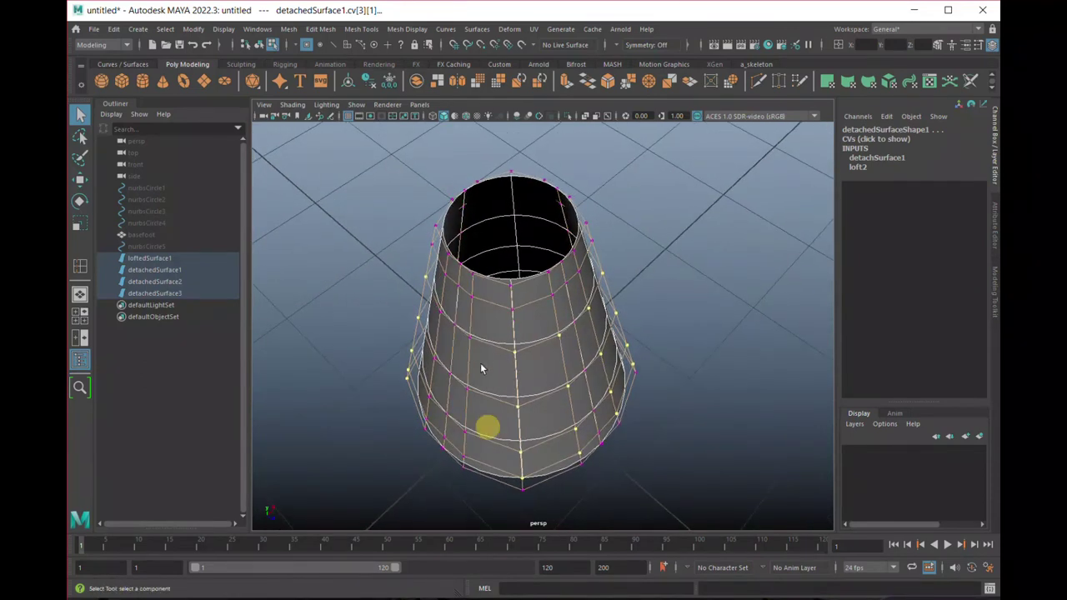
{"action": "left_click_drag", "start_coordinate": [490, 393], "coordinate": [488, 360], "text": "alt"}
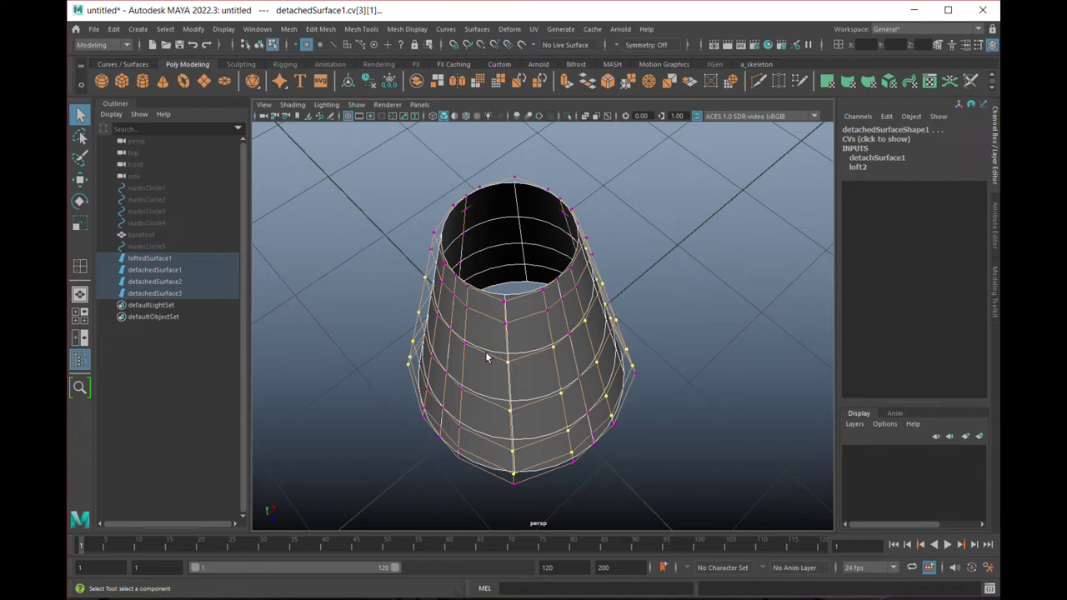
Box-select two more vertical columns of control points around the cone.
{"action": "left_click_drag", "start_coordinate": [484, 347], "coordinate": [527, 494]}
{"action": "left_click_drag", "start_coordinate": [488, 461], "coordinate": [474, 441], "text": "alt"}
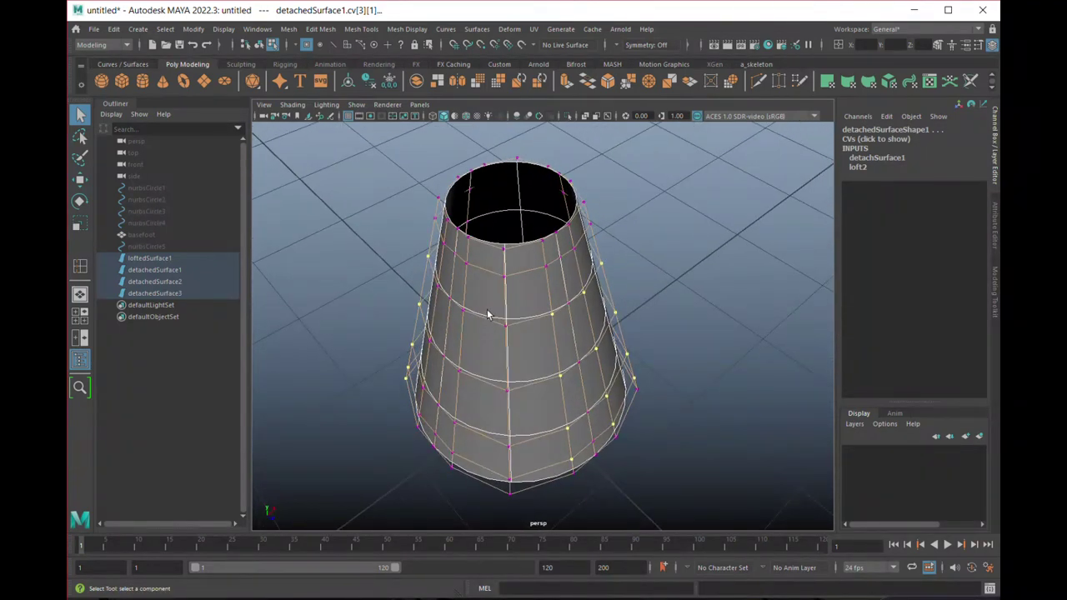
{"action": "left_click_drag", "start_coordinate": [494, 340], "coordinate": [504, 351], "text": "alt"}
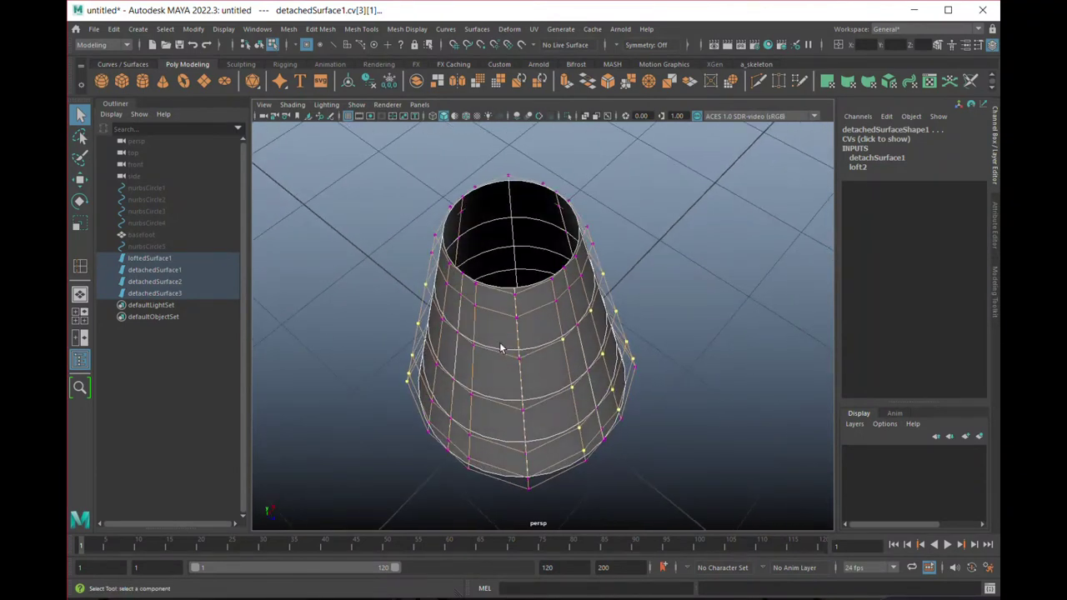
{"action": "left_click_drag", "start_coordinate": [503, 399], "coordinate": [540, 498]}
{"action": "mouse_move", "coordinate": [431, 457]}
{"action": "left_mouse_down", "text": "alt"}
{"action": "mouse_move", "coordinate": [417, 441]}
{"action": "mouse_move", "coordinate": [455, 481]}
{"action": "mouse_move", "coordinate": [526, 438]}
{"action": "mouse_move", "coordinate": [550, 441]}
{"action": "mouse_move", "coordinate": [412, 441]}
{"action": "mouse_move", "coordinate": [410, 453]}
{"action": "left_mouse_up", "text": "alt"}
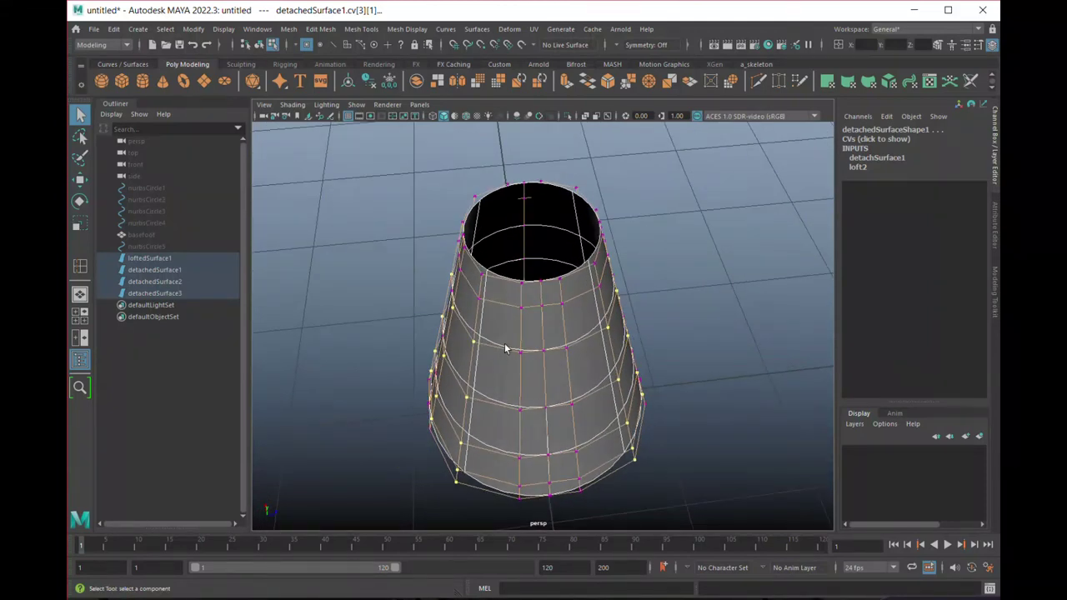
{"action": "left_click_drag", "start_coordinate": [503, 350], "coordinate": [540, 517], "text": "alt"}
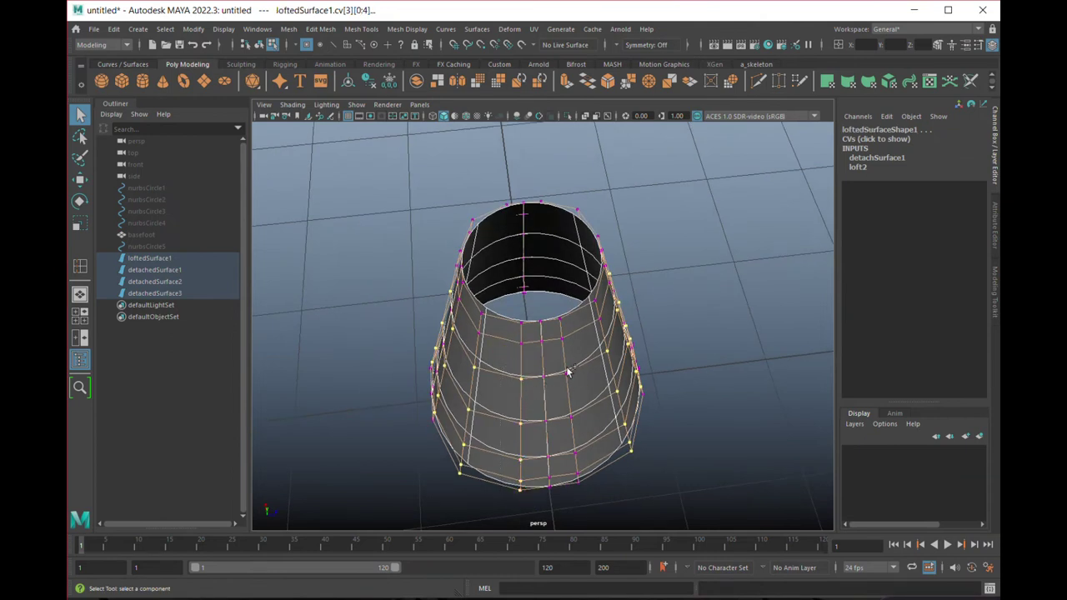
{"action": "left_click_drag", "start_coordinate": [557, 365], "coordinate": [594, 501]}
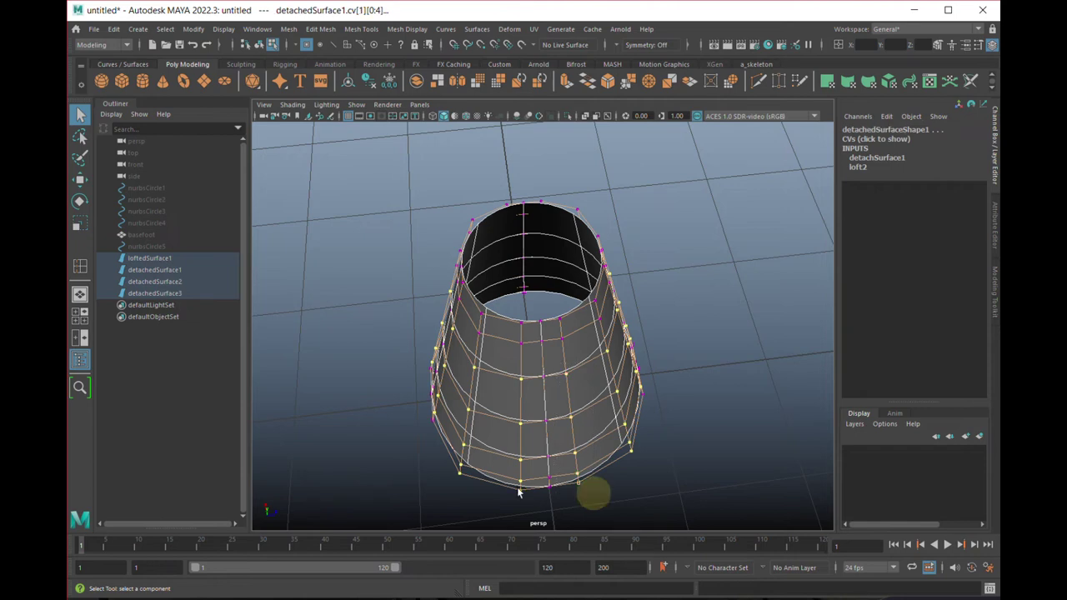
{"action": "left_click_drag", "start_coordinate": [476, 480], "coordinate": [470, 436], "text": "alt"}
{"action": "middle_click_drag", "start_coordinate": [472, 497], "coordinate": [442, 445], "text": "alt"}
Marquee the cone's bottom CV row out of the selection, leaving cv[1][1:4] selected.
{"action": "scroll", "coordinate": [519, 442], "scroll_direction": "up", "scroll_amount": 2}
{"action": "scroll", "coordinate": [519, 443], "scroll_direction": "down", "scroll_amount": 1}
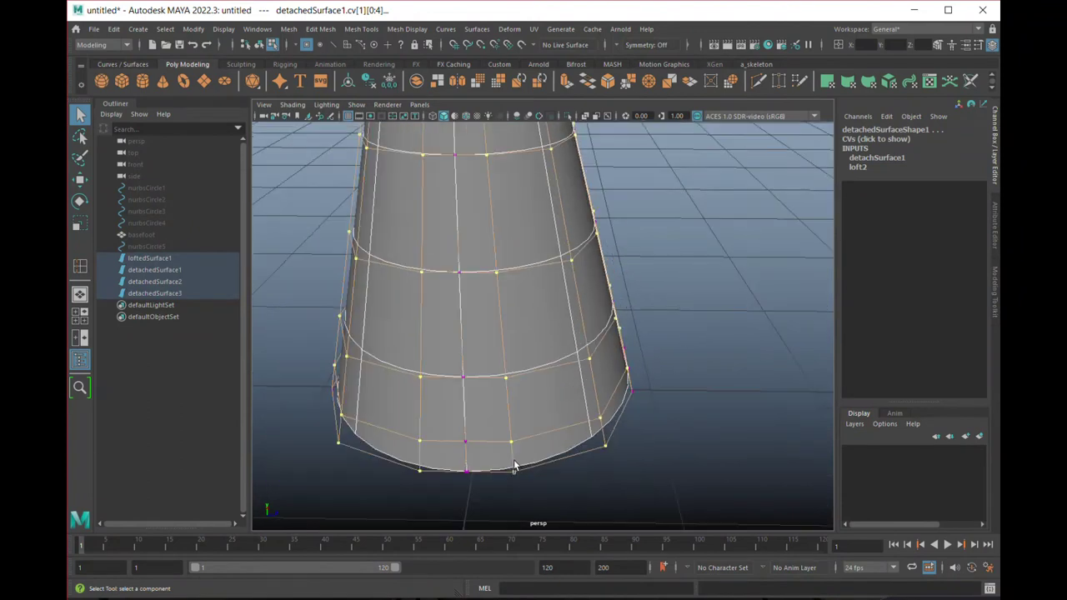
{"action": "middle_click_drag", "start_coordinate": [500, 457], "coordinate": [500, 402], "text": "alt"}
{"action": "scroll", "coordinate": [521, 467], "scroll_direction": "up", "scroll_amount": 2}
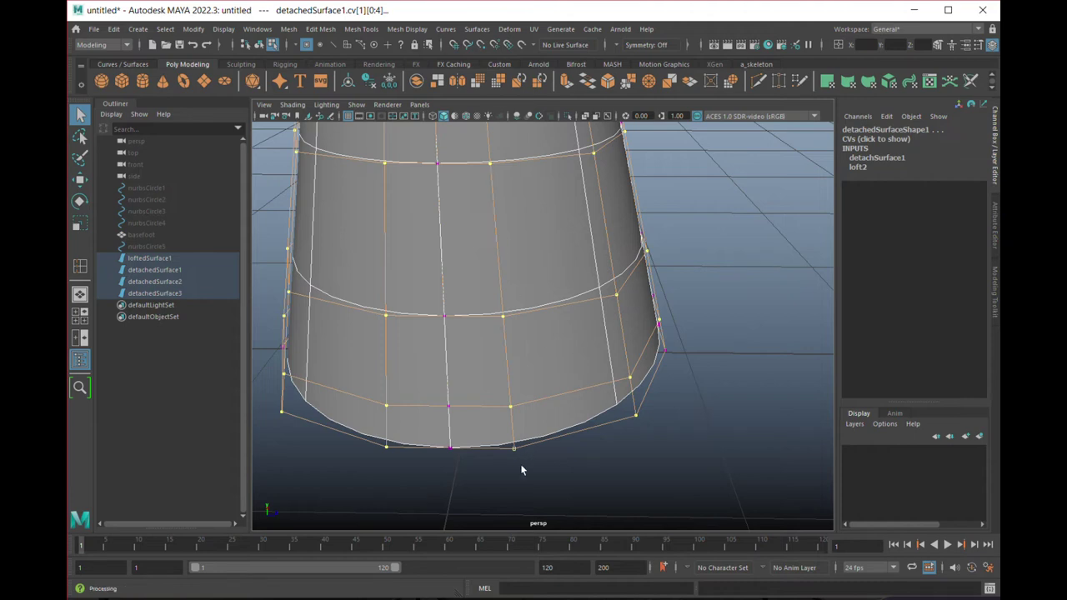
{"action": "left_click_drag", "start_coordinate": [514, 477], "coordinate": [426, 419], "text": "alt"}
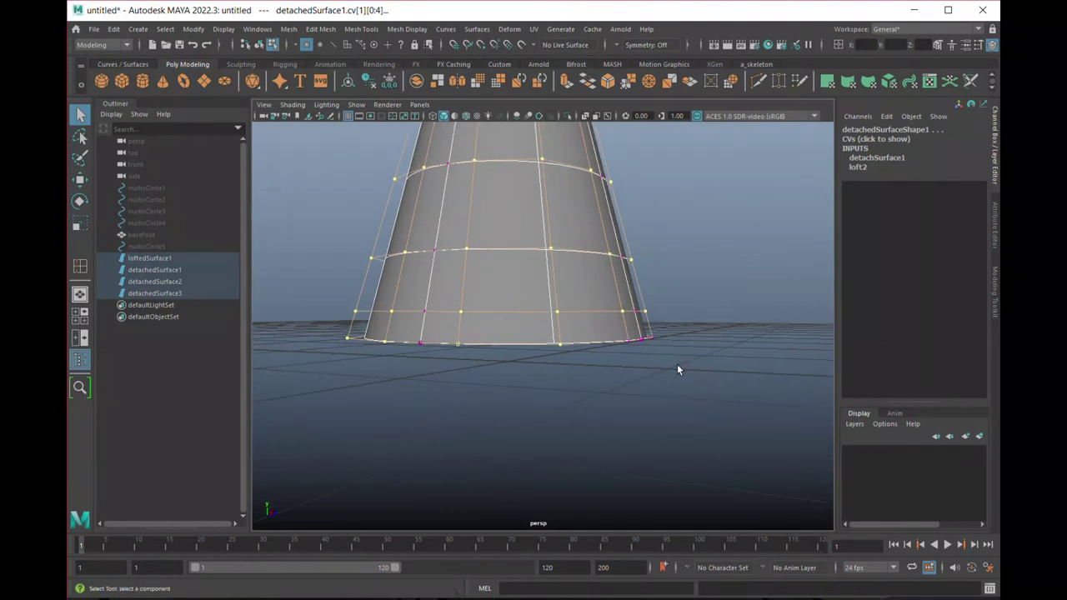
{"action": "left_click_drag", "start_coordinate": [677, 364], "coordinate": [262, 325], "text": "ctrl"}
{"action": "left_click_drag", "start_coordinate": [464, 429], "coordinate": [614, 453], "text": "alt"}
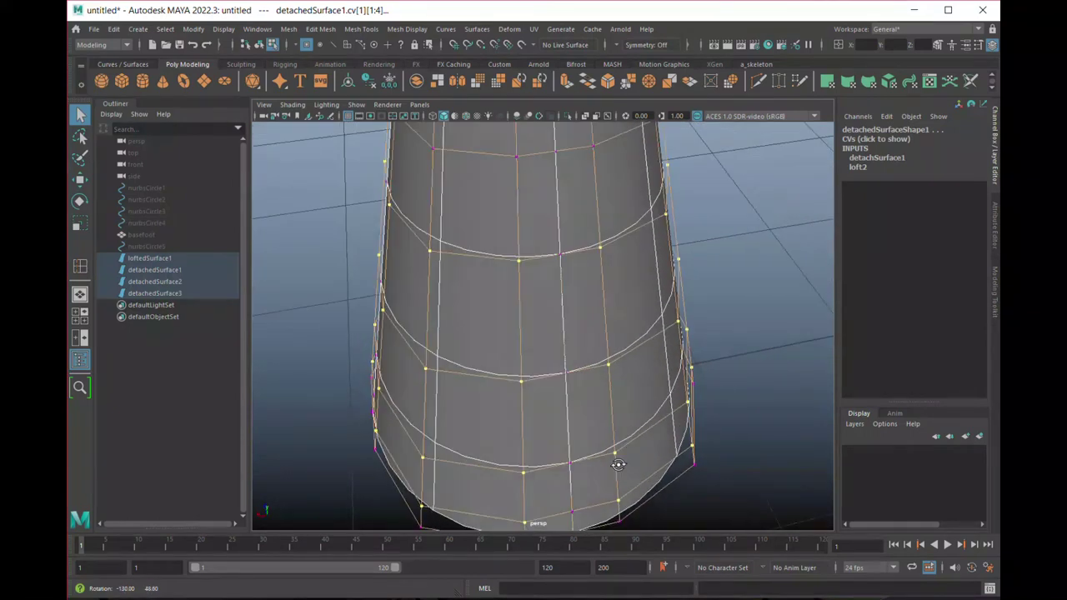
{"action": "scroll", "coordinate": [541, 428], "scroll_direction": "down", "scroll_amount": 5}
{"action": "left_click_drag", "start_coordinate": [443, 421], "coordinate": [627, 417], "text": "alt"}
{"action": "left_click_drag", "start_coordinate": [486, 405], "coordinate": [347, 397], "text": "alt"}
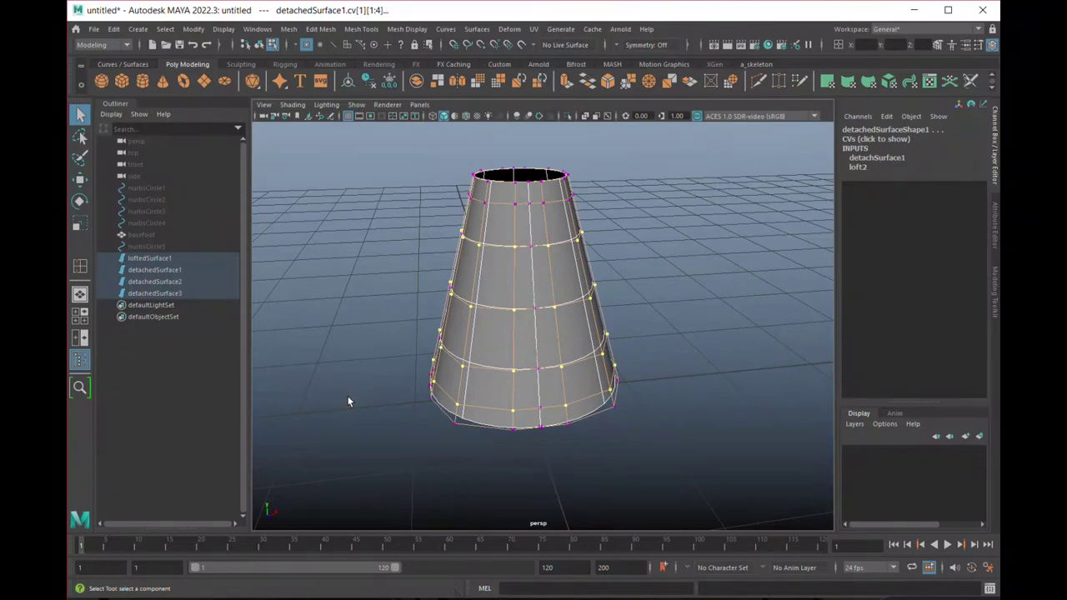
Try scaling the selected CV rows outward in X/Z, undoing both attempts.
{"action": "key", "text": "r"}
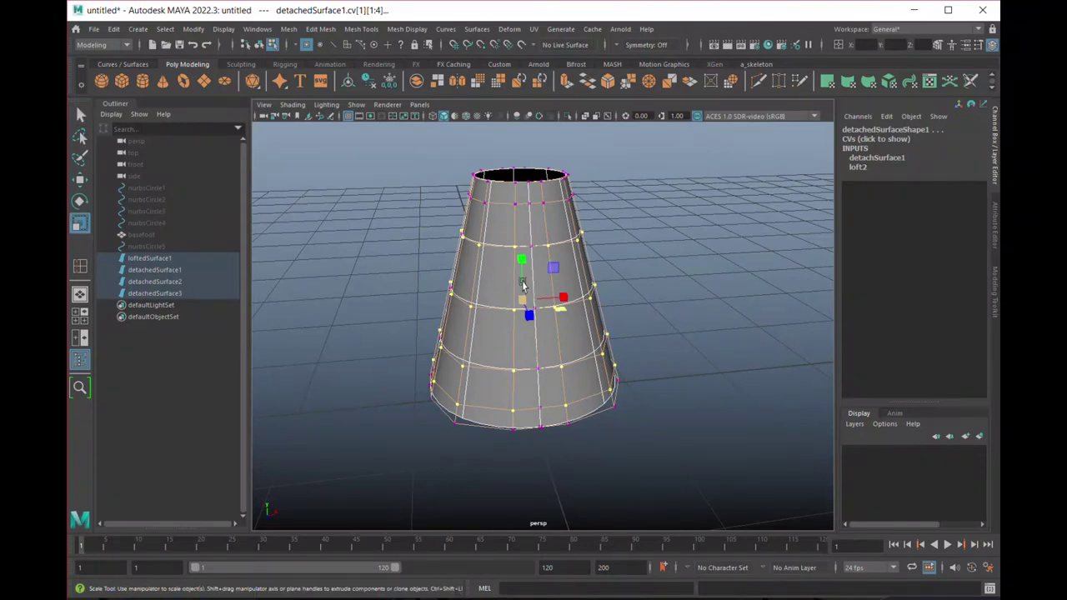
{"action": "left_click_drag", "start_coordinate": [519, 304], "coordinate": [548, 309]}
{"action": "left_click_drag", "start_coordinate": [499, 409], "coordinate": [409, 376], "text": "alt"}
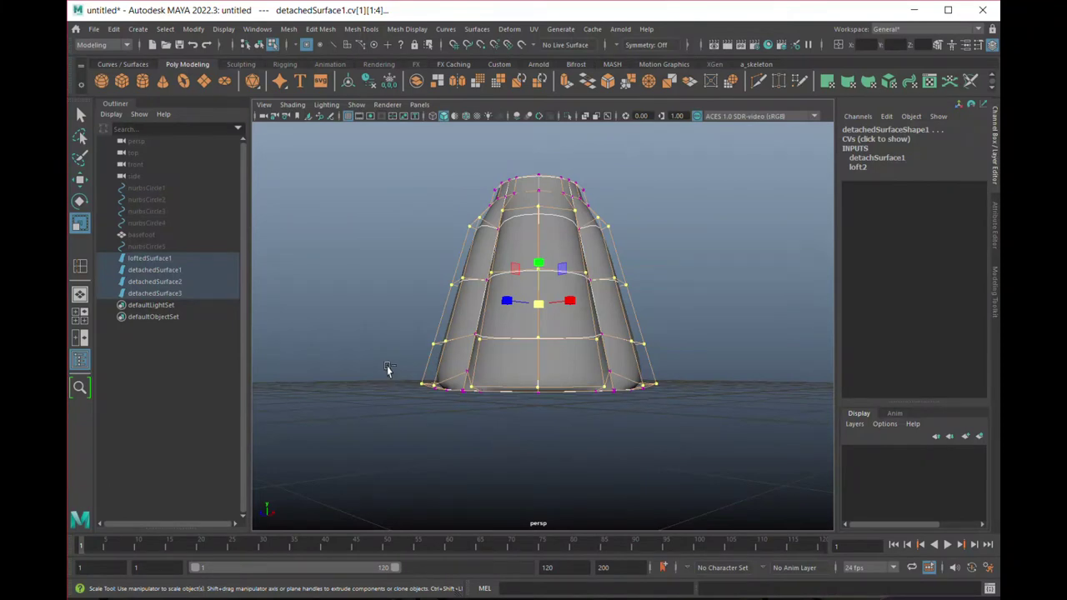
{"action": "key", "text": "ctrl+z"}
{"action": "left_click_drag", "start_coordinate": [441, 393], "coordinate": [447, 435], "text": "alt"}
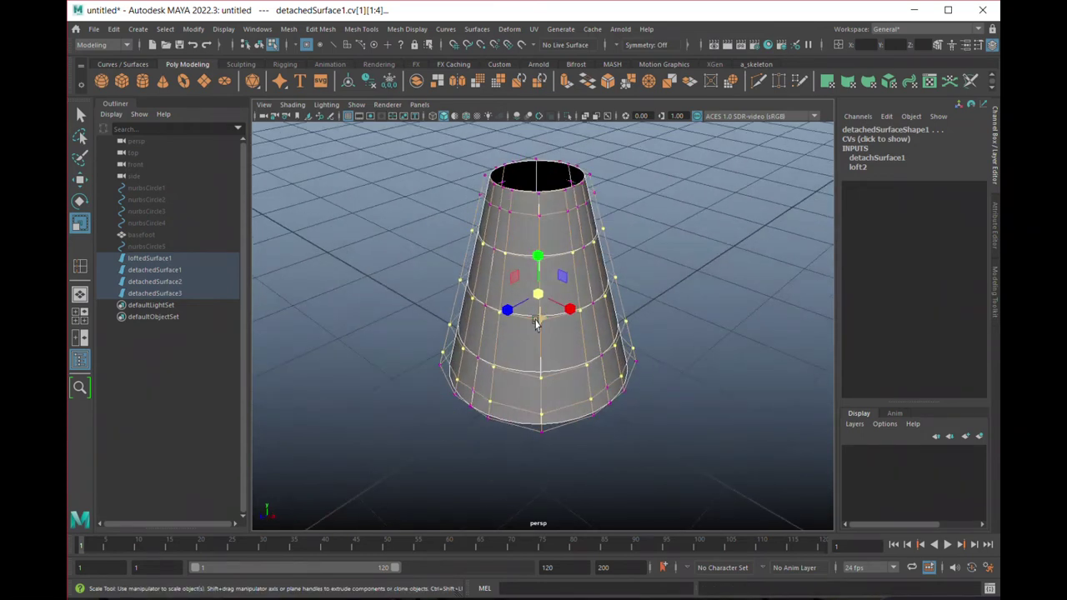
{"action": "left_click_drag", "start_coordinate": [537, 323], "coordinate": [550, 328]}
{"action": "key", "text": "ctrl+z"}
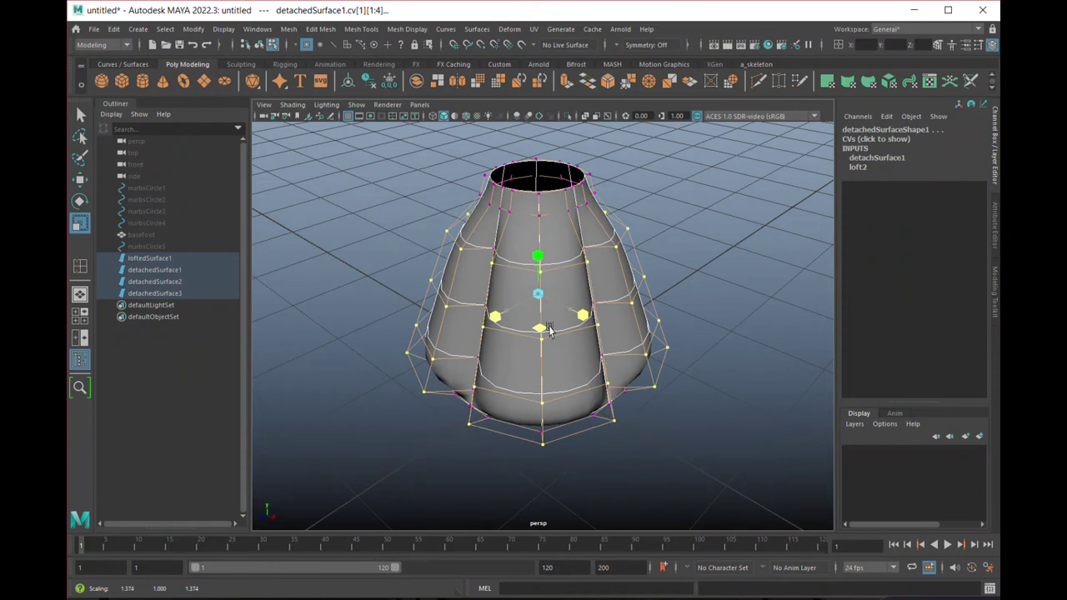
{"action": "left_click_drag", "start_coordinate": [481, 421], "coordinate": [459, 374], "text": "alt"}
Scale the selected rows in X/Z, deselecting lower rows in turn to form the bulging base.
{"action": "mouse_move", "coordinate": [400, 454]}
{"action": "left_mouse_down", "text": "alt"}
{"action": "mouse_move", "coordinate": [408, 438]}
{"action": "mouse_move", "coordinate": [376, 419]}
{"action": "left_mouse_up", "text": "alt"}
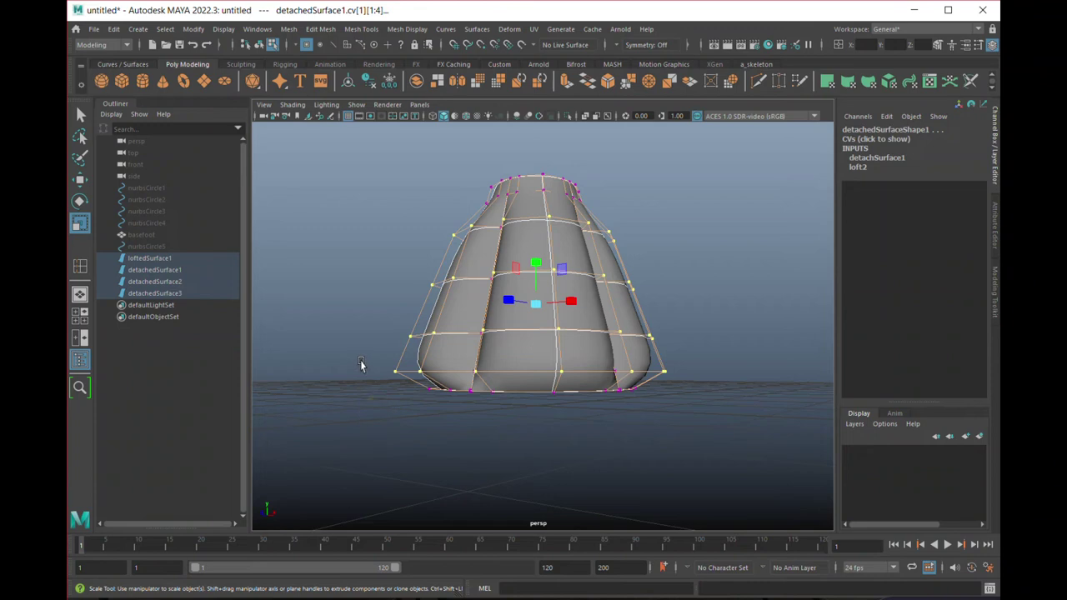
{"action": "left_click_drag", "start_coordinate": [536, 336], "coordinate": [527, 355], "text": "alt"}
{"action": "left_click_drag", "start_coordinate": [538, 319], "coordinate": [539, 325]}
{"action": "left_click_drag", "start_coordinate": [511, 441], "coordinate": [501, 405], "text": "alt"}
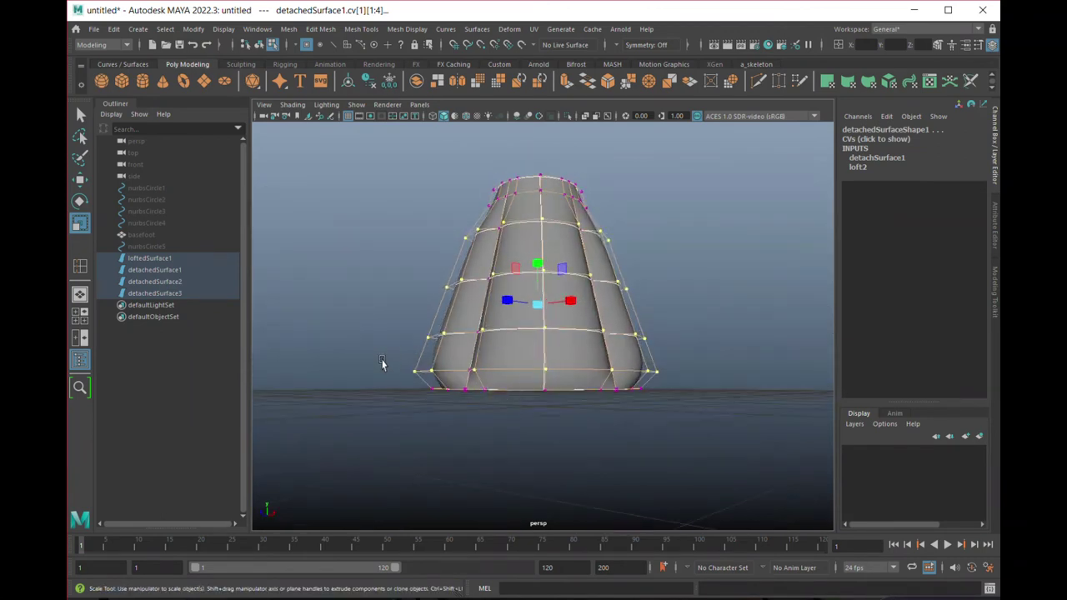
{"action": "left_click_drag", "start_coordinate": [383, 363], "coordinate": [731, 426], "text": "ctrl"}
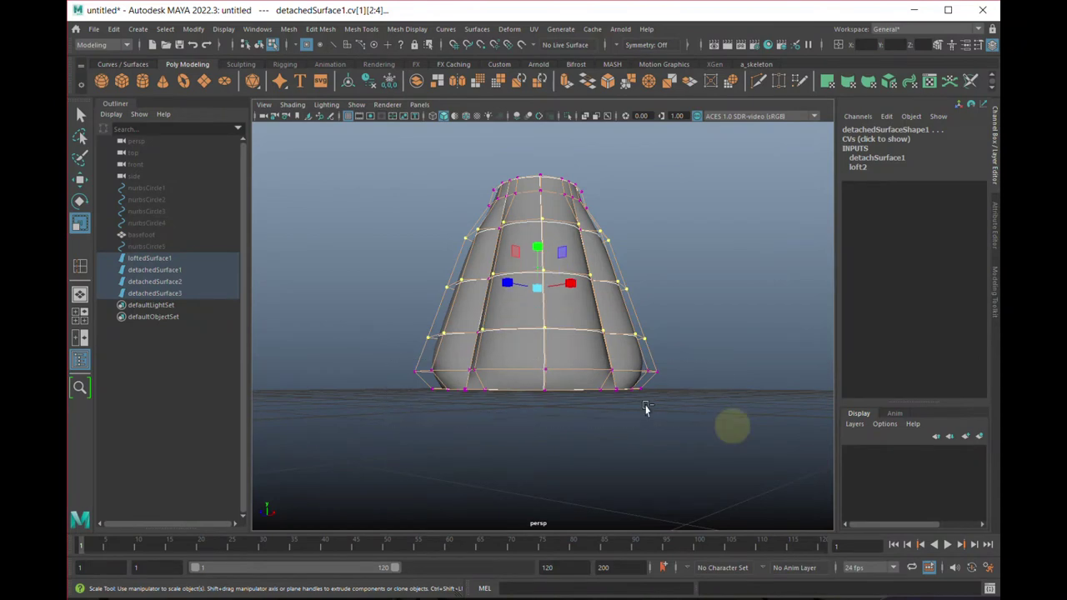
{"action": "left_click_drag", "start_coordinate": [536, 340], "coordinate": [523, 377], "text": "alt"}
{"action": "left_click_drag", "start_coordinate": [536, 307], "coordinate": [532, 307]}
{"action": "left_click_drag", "start_coordinate": [533, 369], "coordinate": [540, 341], "text": "alt"}
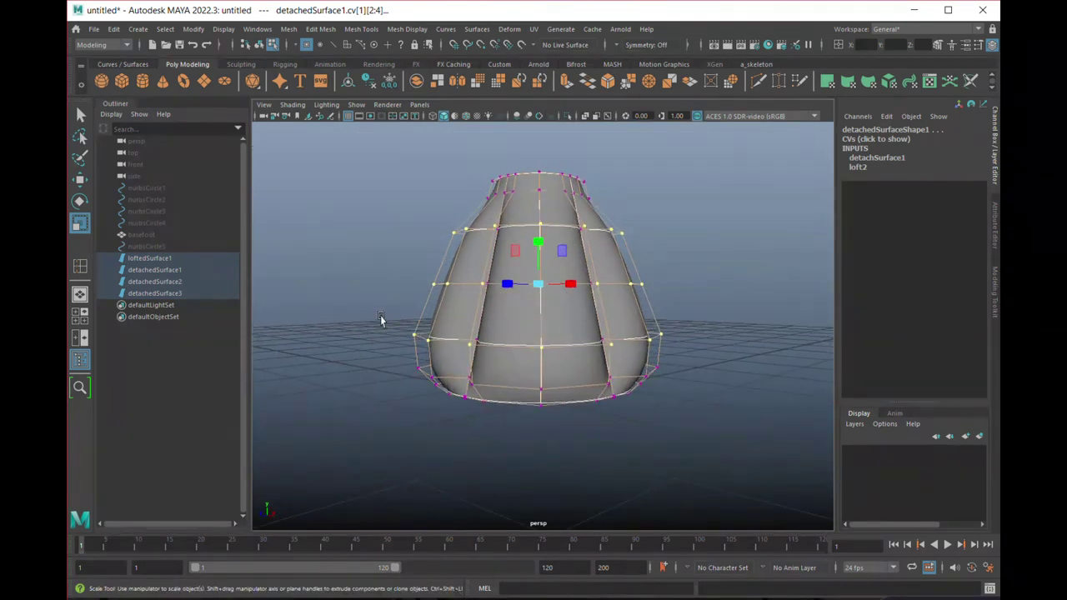
{"action": "left_click_drag", "start_coordinate": [382, 315], "coordinate": [375, 353]}
{"action": "left_click_drag", "start_coordinate": [372, 311], "coordinate": [685, 399], "text": "ctrl"}
Narrow the top CV rows into the neck, then return to object mode and clear the selection.
{"action": "left_click_drag", "start_coordinate": [538, 298], "coordinate": [542, 275], "text": "alt"}
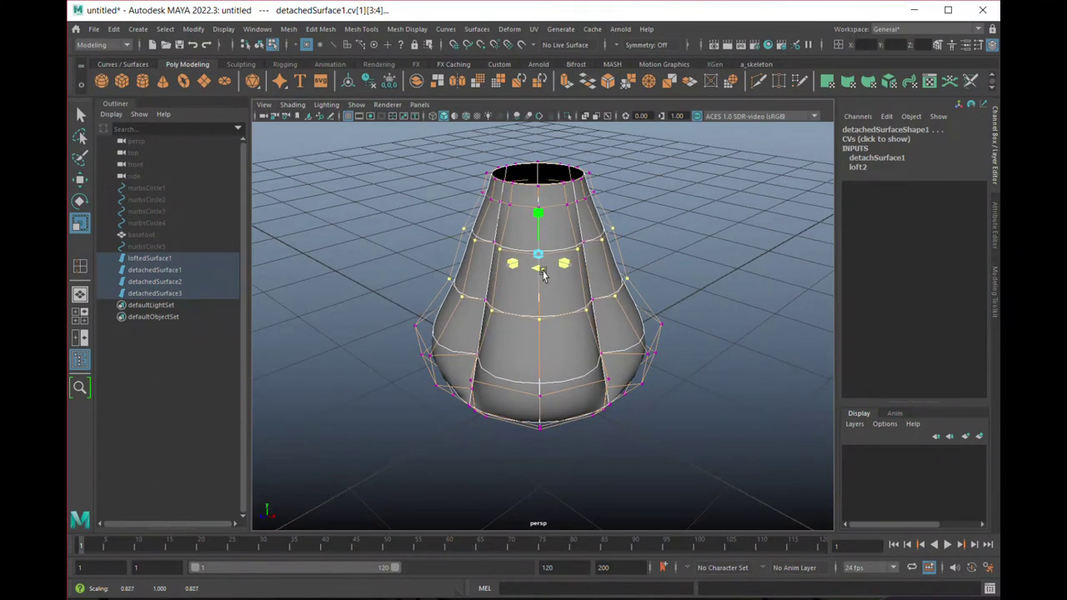
{"action": "left_click_drag", "start_coordinate": [504, 328], "coordinate": [467, 291], "text": "alt"}
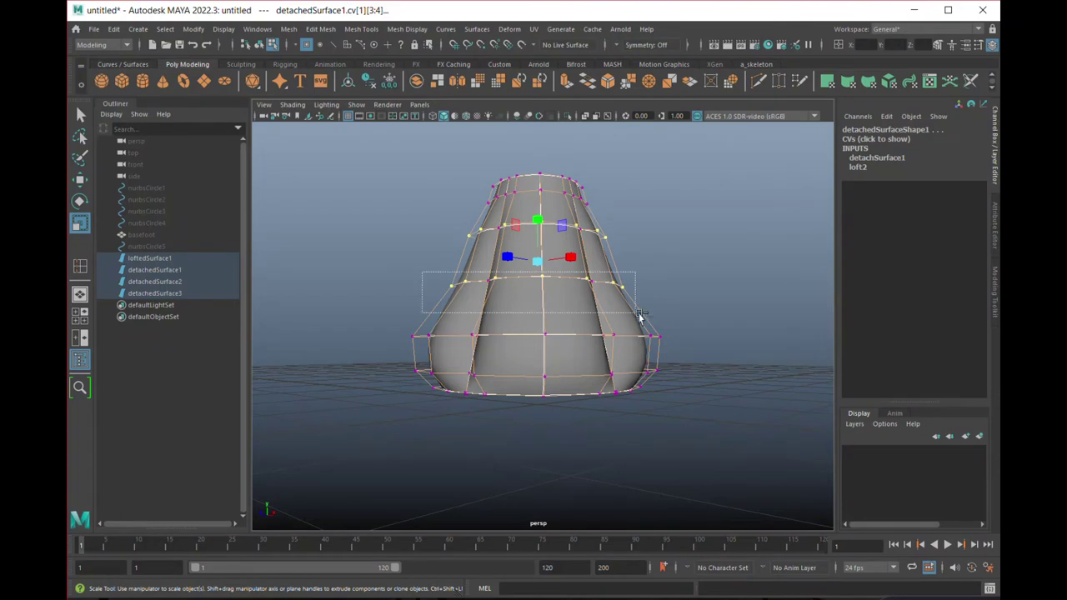
{"action": "left_click_drag", "start_coordinate": [490, 313], "coordinate": [531, 288], "text": "alt"}
{"action": "left_click", "coordinate": [539, 262]}
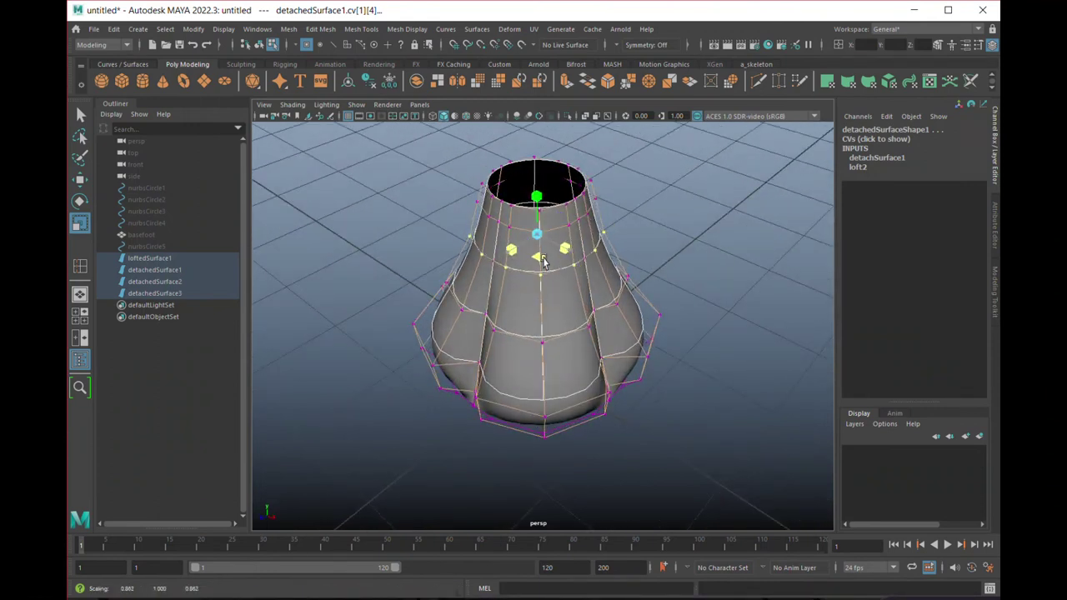
{"action": "left_click_drag", "start_coordinate": [577, 346], "coordinate": [613, 367], "text": "alt"}
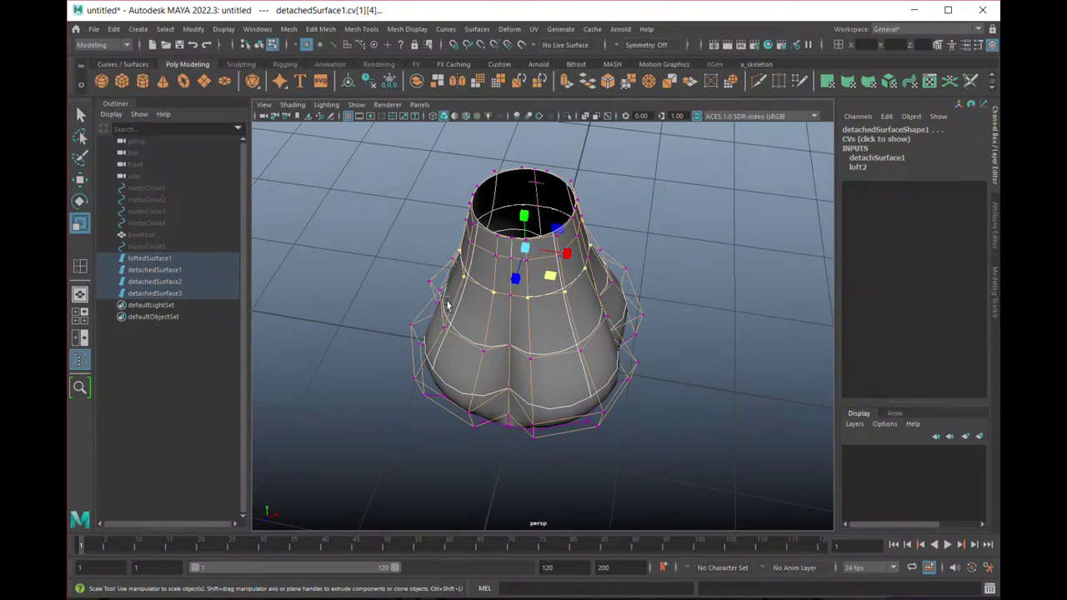
{"action": "key", "text": "F8"}
{"action": "left_click", "coordinate": [349, 351]}
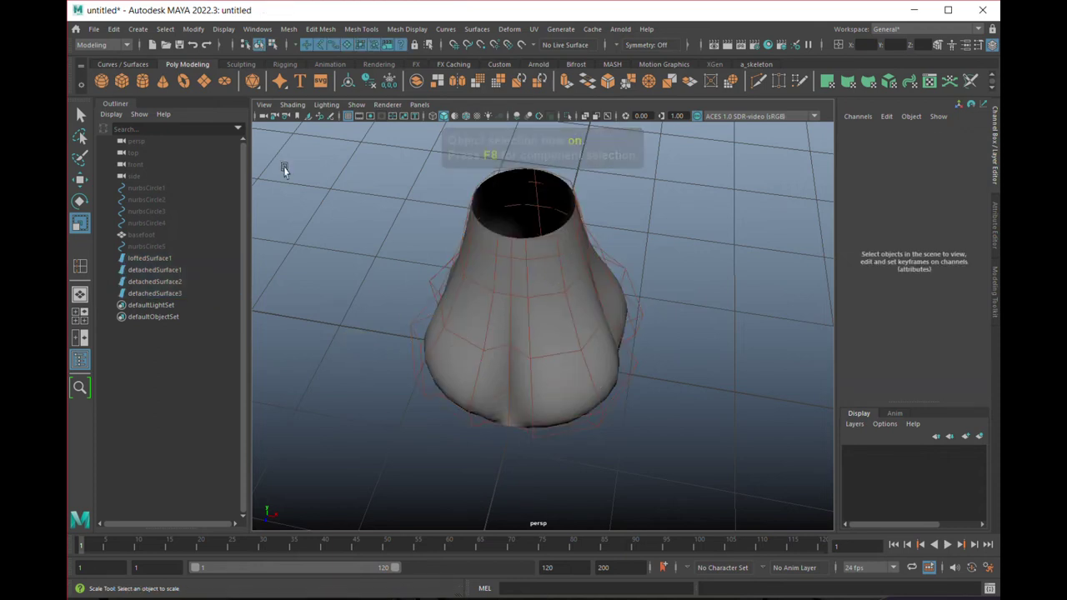
Select the four vase surfaces and turn off Display > NURBS > Hulls.
{"action": "left_click_drag", "start_coordinate": [419, 350], "coordinate": [420, 303], "text": "alt"}
{"action": "left_click_drag", "start_coordinate": [381, 214], "coordinate": [638, 322]}
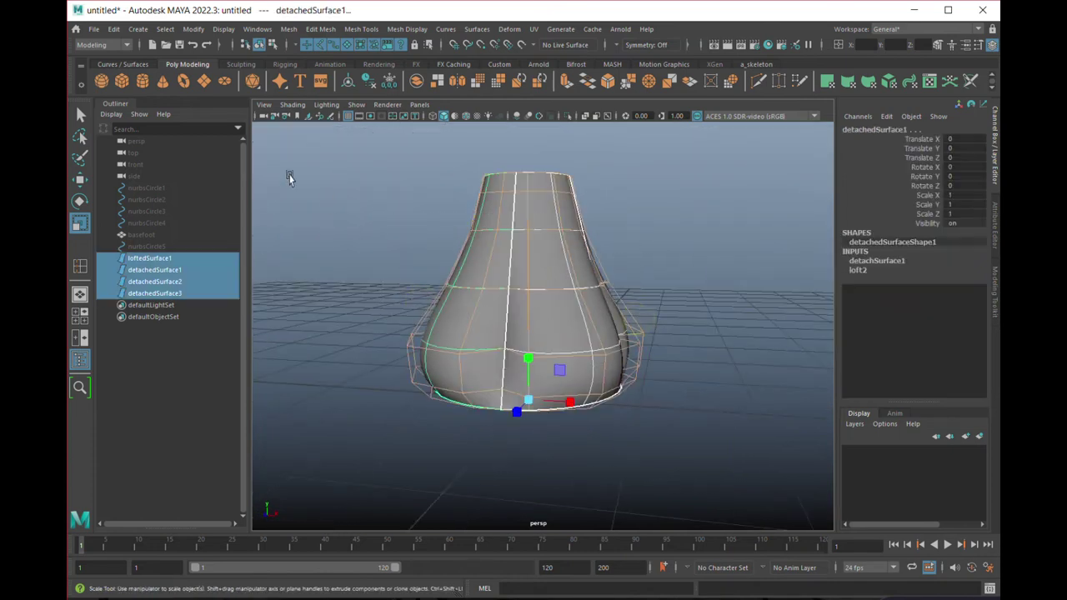
{"action": "left_click", "coordinate": [224, 30]}
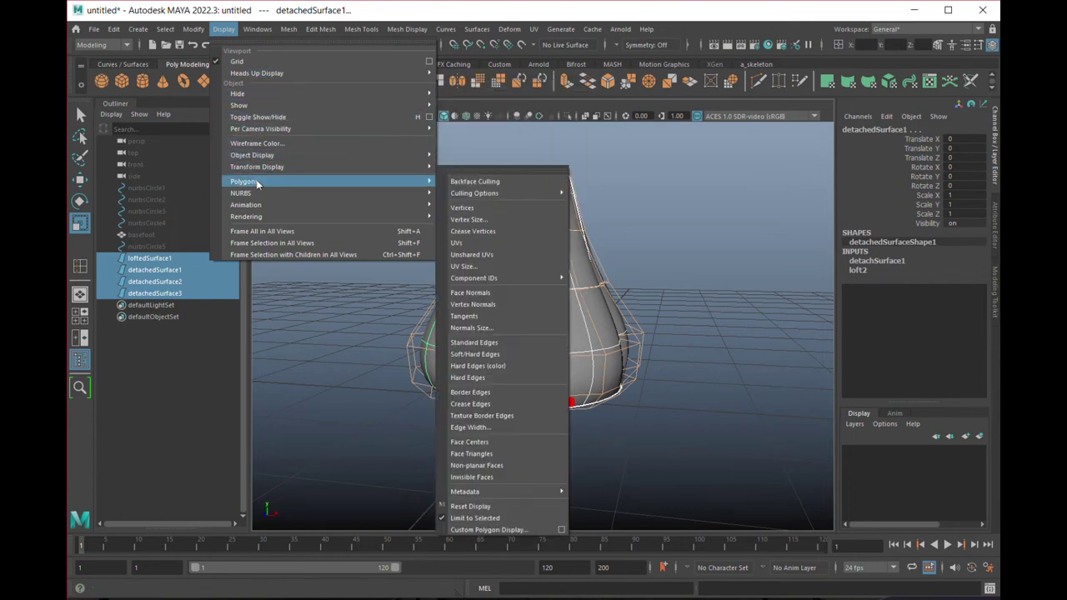
{"action": "mouse_move", "coordinate": [258, 196]}
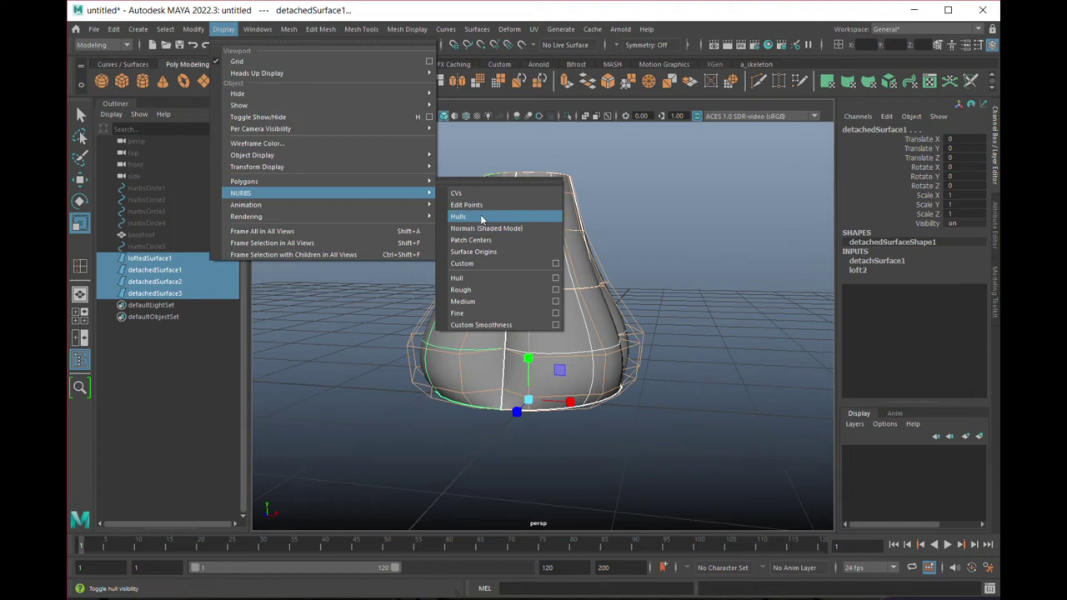
{"action": "left_click", "coordinate": [481, 218]}
{"action": "left_click_drag", "start_coordinate": [402, 394], "coordinate": [507, 448], "text": "alt"}
{"action": "right_click_drag", "start_coordinate": [508, 447], "coordinate": [426, 415], "text": "alt"}
{"action": "left_click_drag", "start_coordinate": [426, 415], "coordinate": [506, 453], "text": "alt"}
{"action": "right_click_drag", "start_coordinate": [506, 452], "coordinate": [578, 429], "text": "alt"}
{"action": "mouse_move", "coordinate": [578, 429]}
{"action": "left_mouse_down", "text": "alt"}
{"action": "mouse_move", "coordinate": [585, 367]}
{"action": "mouse_move", "coordinate": [591, 430]}
{"action": "left_mouse_up", "text": "alt"}
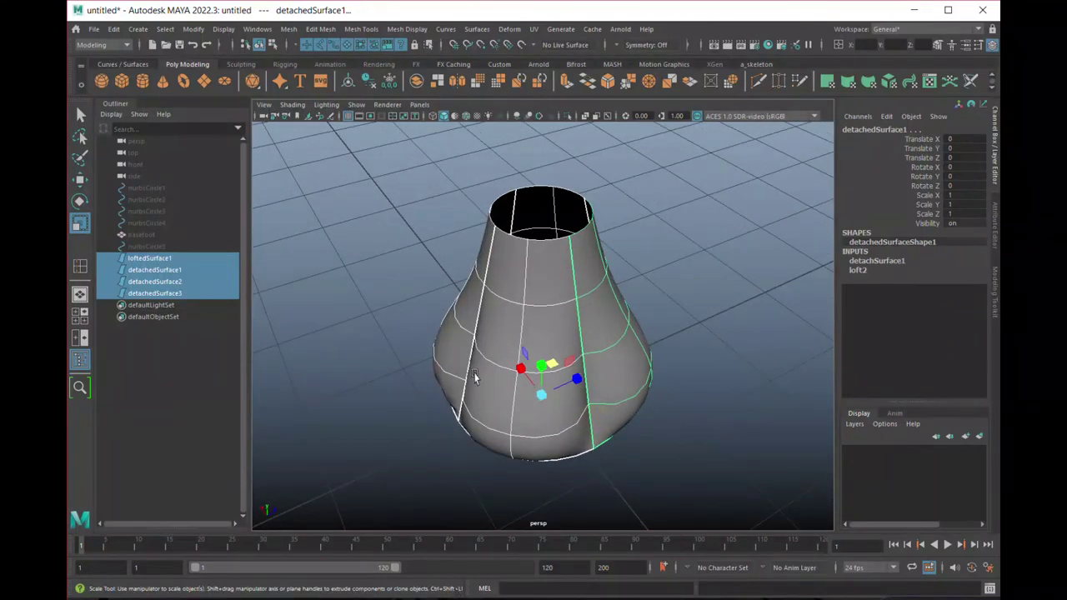
Convert the NURBS surfaces to polySurface1 using NURBS to Polygons with Quads and Count 200.
{"action": "left_click", "coordinate": [191, 29]}
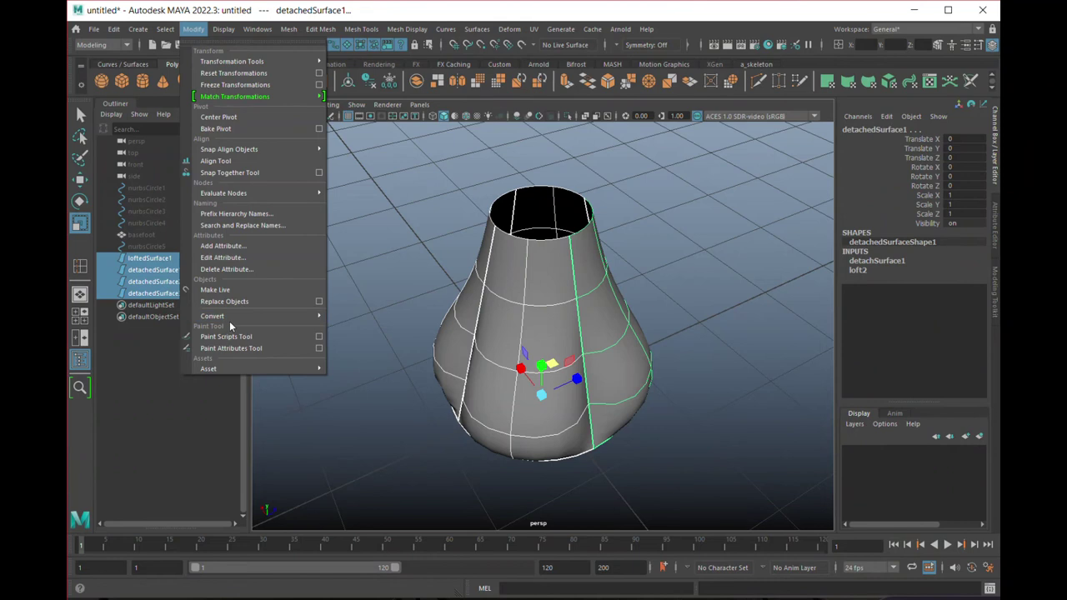
{"action": "mouse_move", "coordinate": [232, 321]}
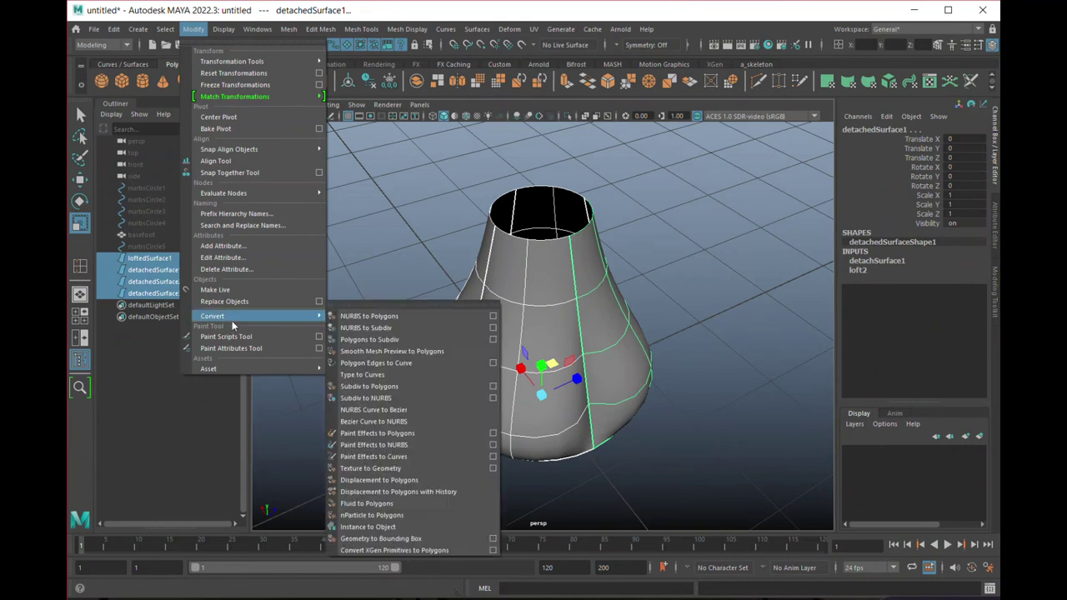
{"action": "left_click", "coordinate": [493, 317]}
{"action": "left_click_drag", "start_coordinate": [214, 148], "coordinate": [203, 99]}
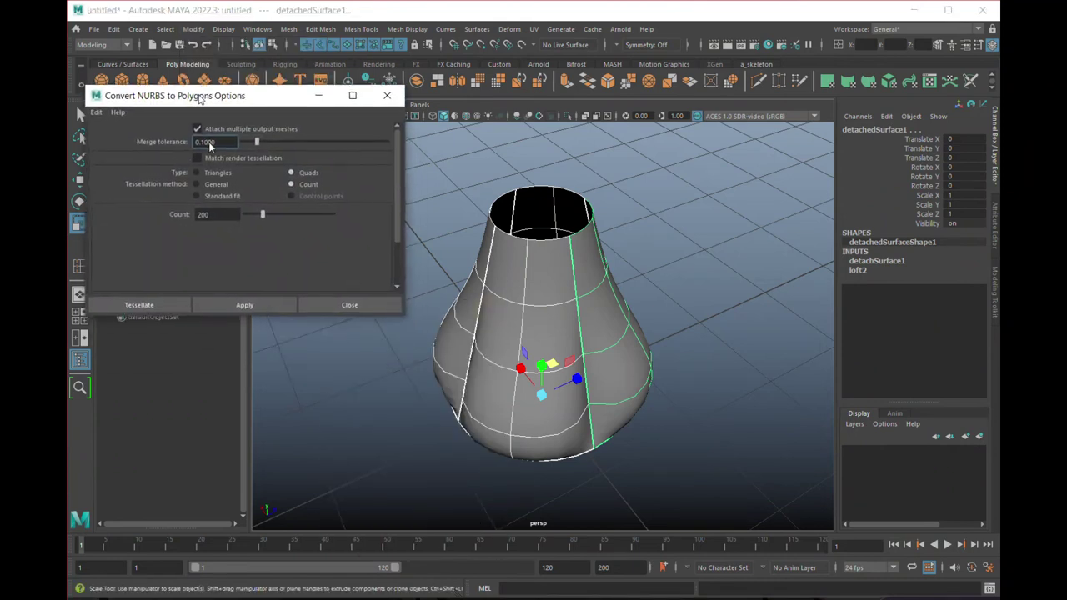
{"action": "left_click", "coordinate": [245, 305]}
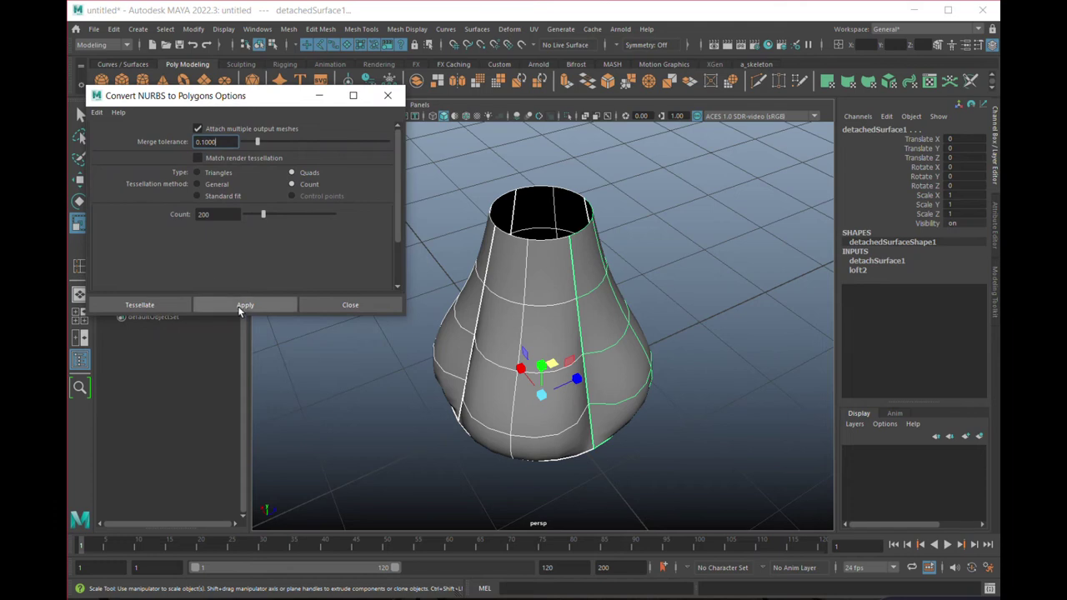
{"action": "left_click", "coordinate": [245, 305]}
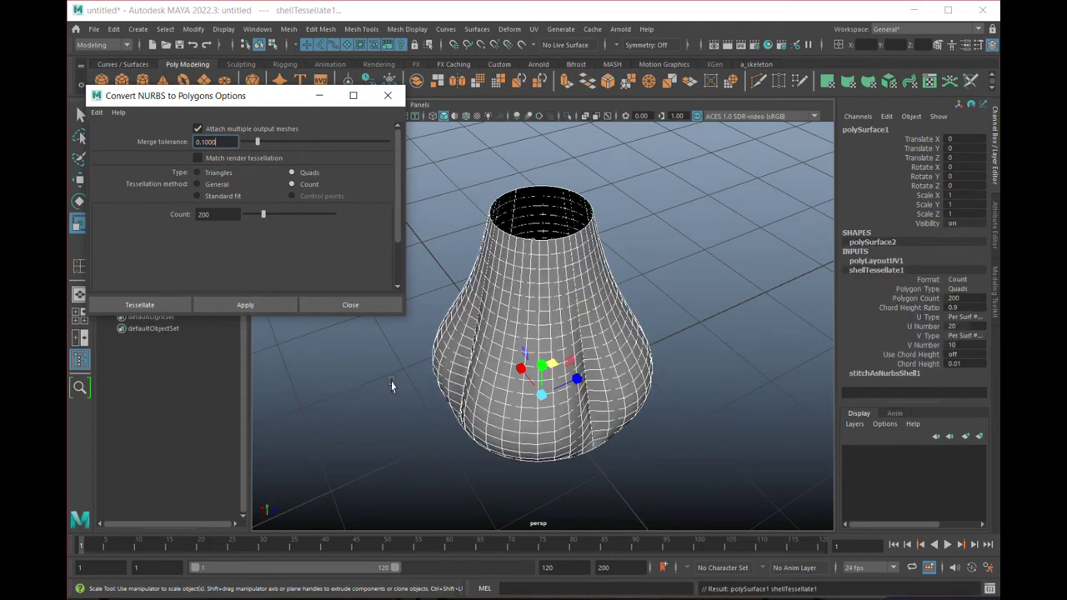
{"action": "mouse_move", "coordinate": [401, 405]}
{"action": "left_mouse_down", "text": "alt"}
{"action": "mouse_move", "coordinate": [383, 366]}
{"action": "mouse_move", "coordinate": [402, 311]}
{"action": "mouse_move", "coordinate": [393, 375]}
{"action": "mouse_move", "coordinate": [407, 393]}
{"action": "left_mouse_up", "text": "alt"}
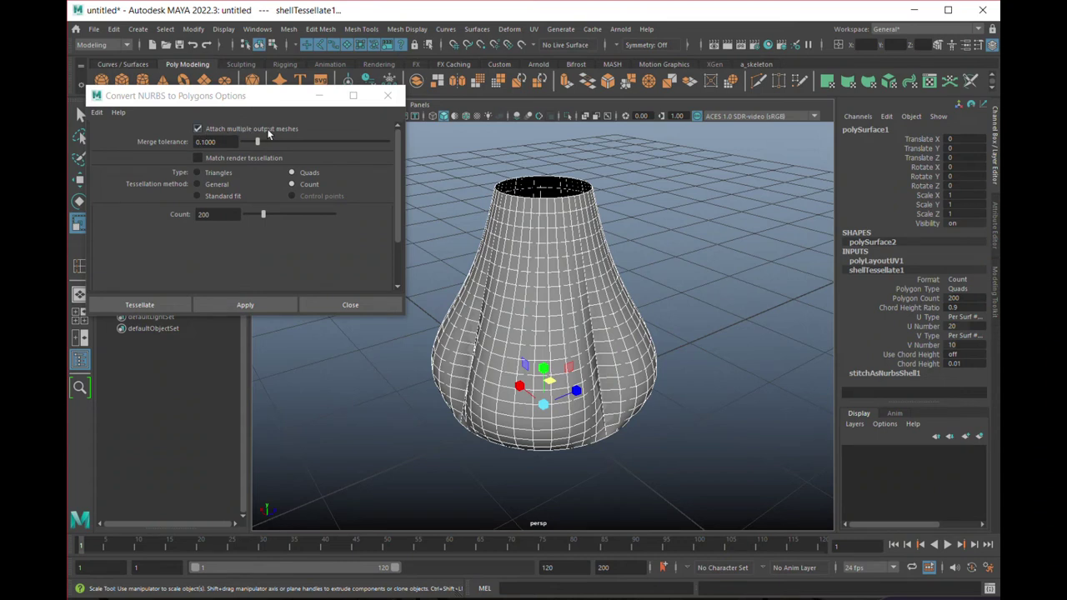
{"action": "left_click", "coordinate": [386, 98]}
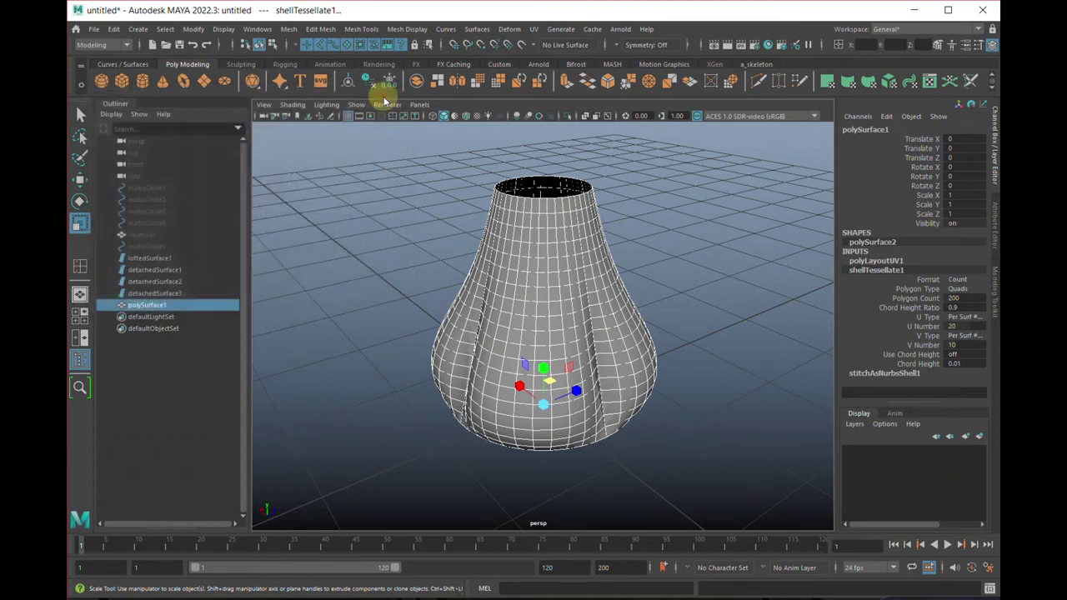
Select polySurface1 and delete its construction history.
{"action": "left_click", "coordinate": [139, 306]}
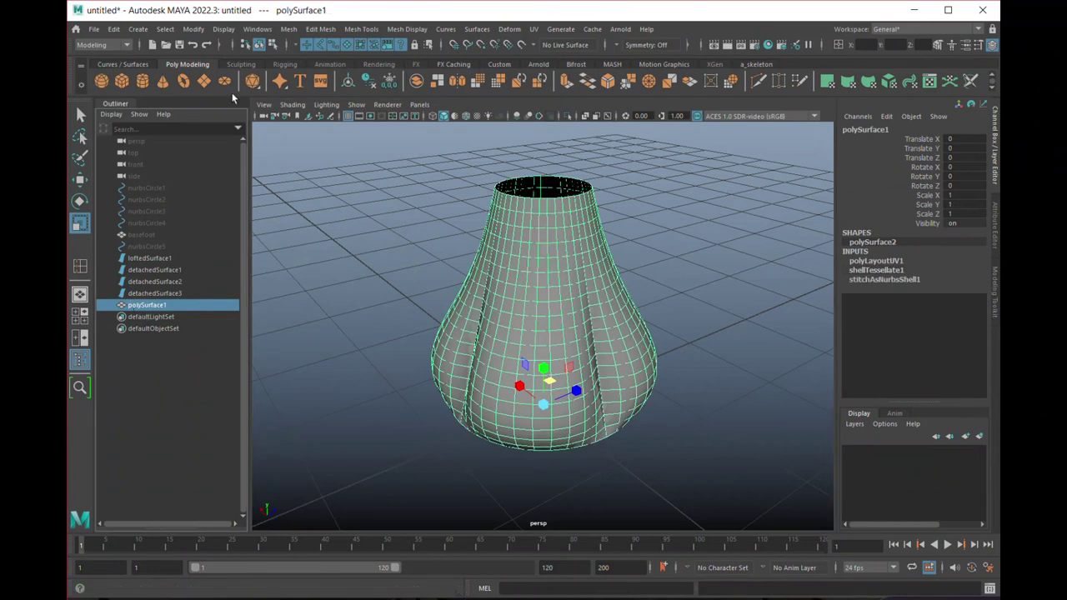
{"action": "left_click", "coordinate": [114, 30]}
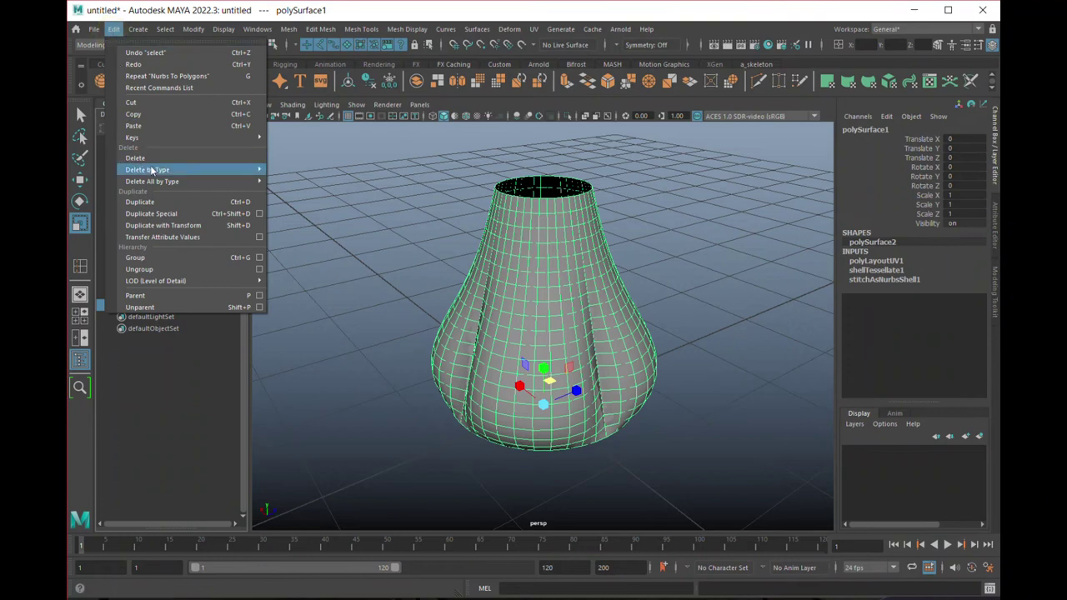
{"action": "mouse_move", "coordinate": [150, 169]}
{"action": "left_click", "coordinate": [288, 171]}
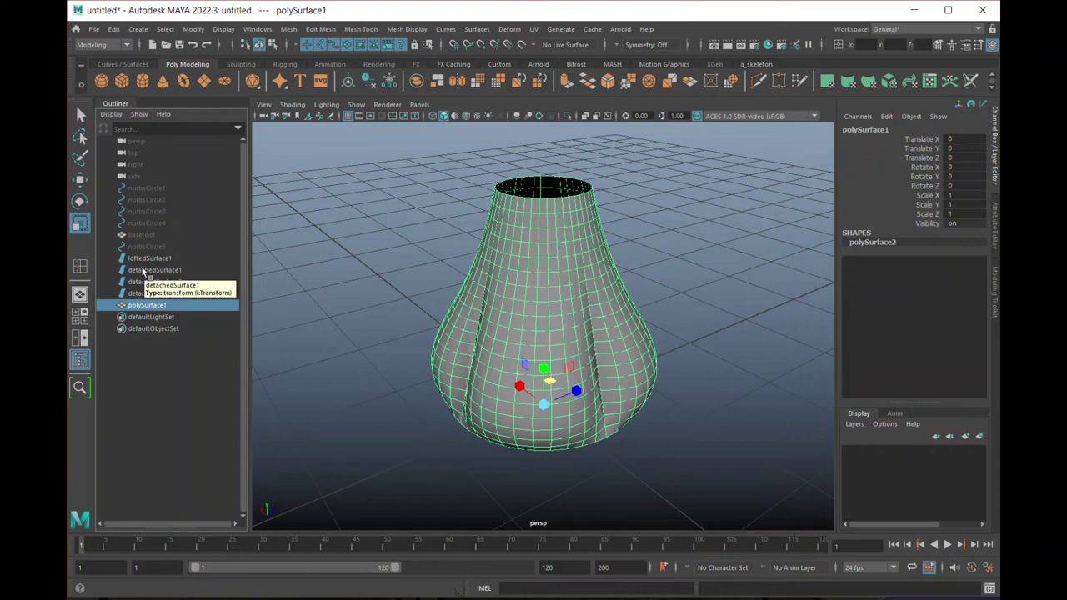
Hide loftedSurface1 through detachedSurface3 with Ctrl+H, then reselect polySurface1.
{"action": "left_click_drag", "start_coordinate": [140, 261], "coordinate": [146, 294]}
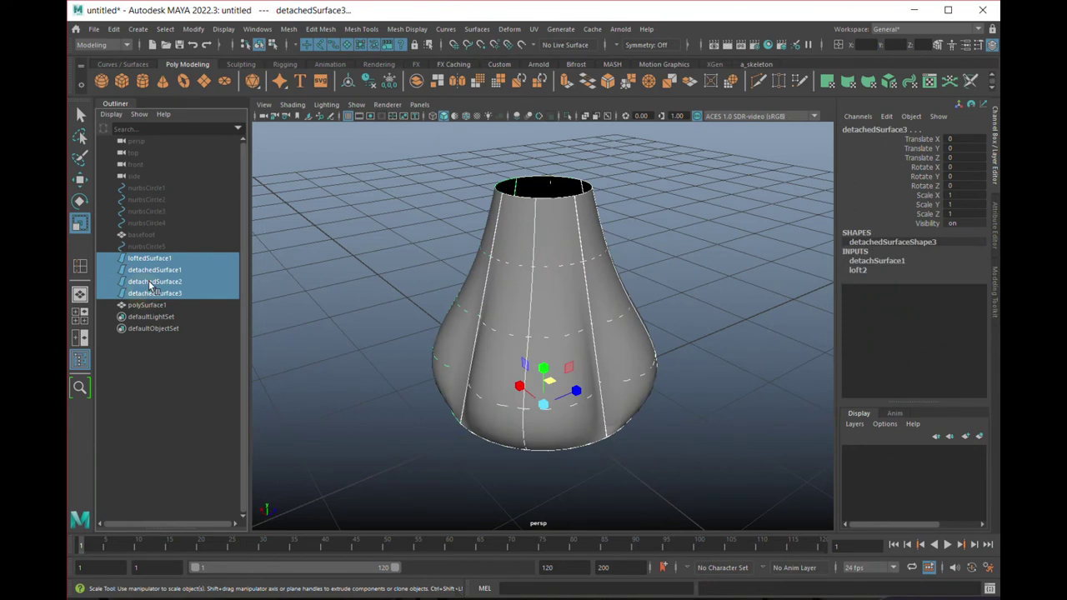
{"action": "right_click", "coordinate": [151, 286]}
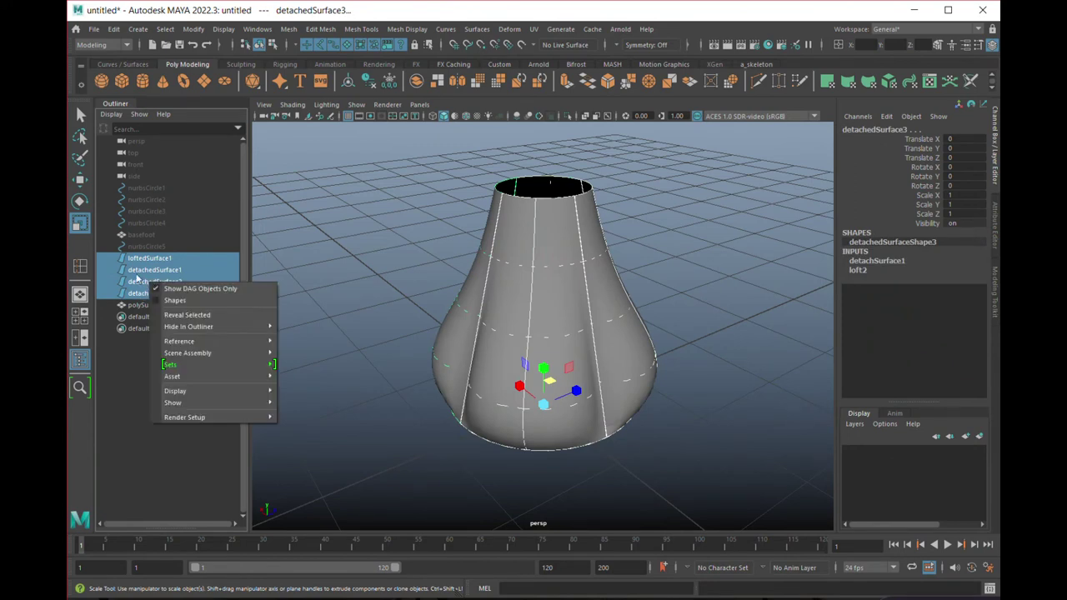
{"action": "left_click", "coordinate": [137, 276]}
{"action": "left_click_drag", "start_coordinate": [140, 259], "coordinate": [142, 300]}
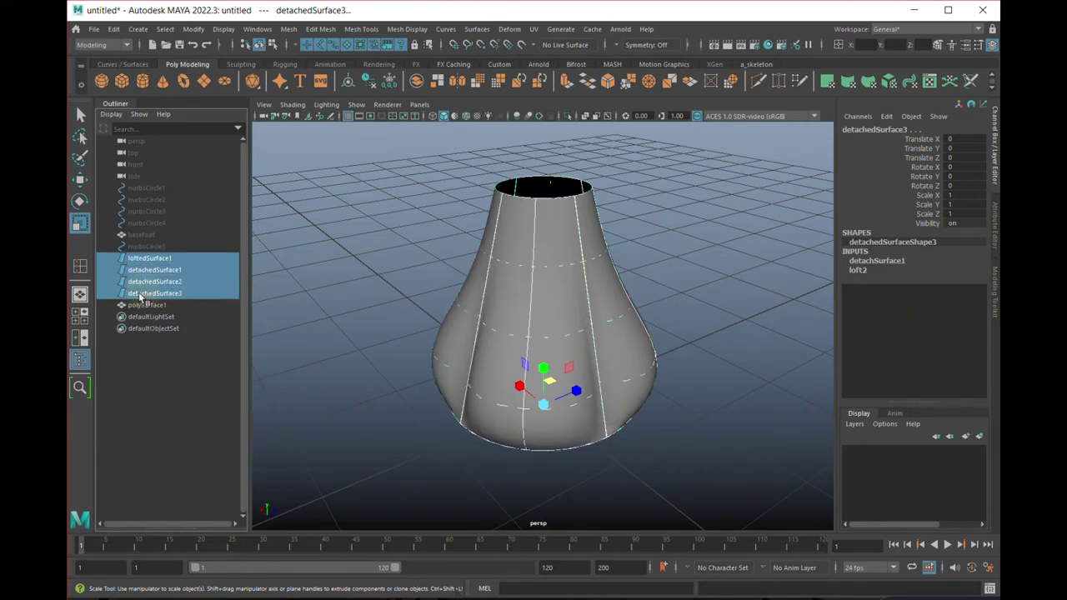
{"action": "key", "text": "ctrl+h"}
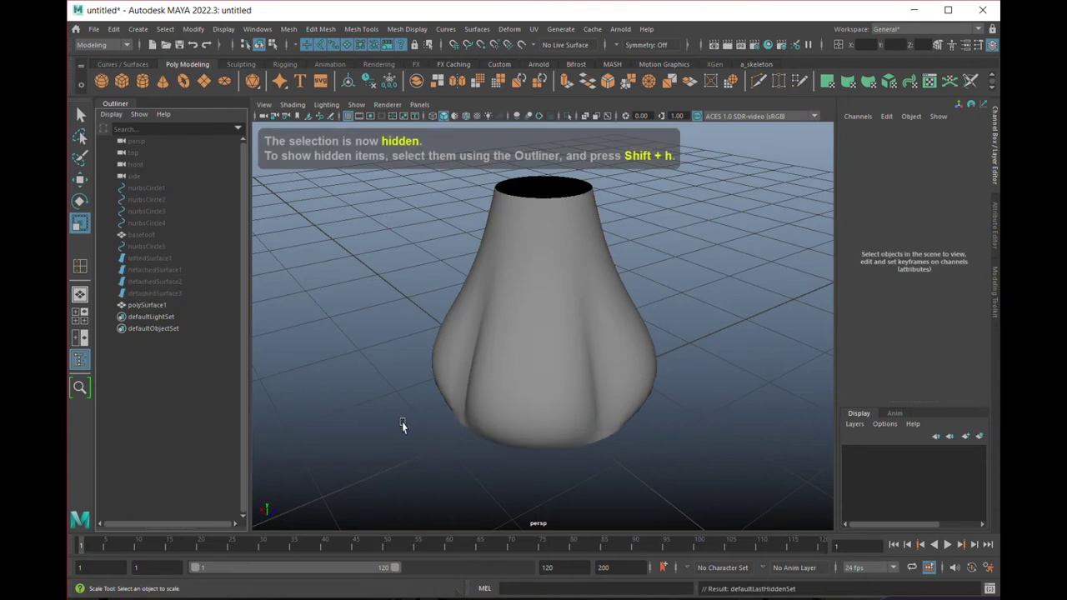
{"action": "mouse_move", "coordinate": [409, 414]}
{"action": "left_mouse_down", "text": "alt"}
{"action": "mouse_move", "coordinate": [362, 388]}
{"action": "mouse_move", "coordinate": [338, 356]}
{"action": "mouse_move", "coordinate": [362, 392]}
{"action": "mouse_move", "coordinate": [408, 406]}
{"action": "left_mouse_up", "text": "alt"}
{"action": "left_click", "coordinate": [138, 304]}
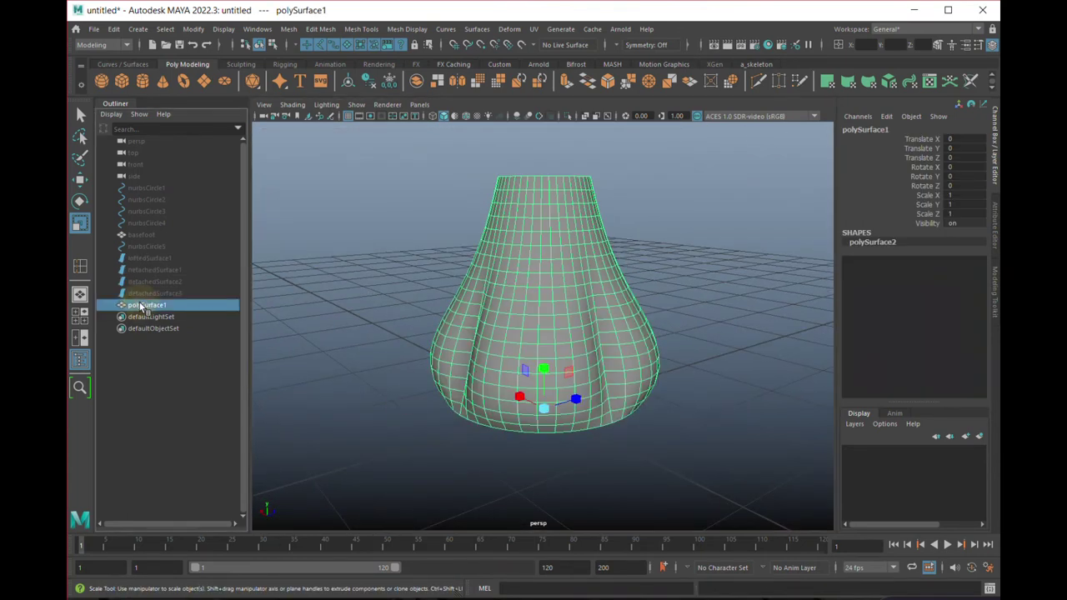
Select the vase mesh, switch to Edge mode, and pick a first edge near the top.
{"action": "mouse_move", "coordinate": [420, 410]}
{"action": "left_mouse_down", "text": "alt"}
{"action": "mouse_move", "coordinate": [436, 398]}
{"action": "mouse_move", "coordinate": [481, 424]}
{"action": "mouse_move", "coordinate": [424, 426]}
{"action": "left_mouse_up", "text": "alt"}
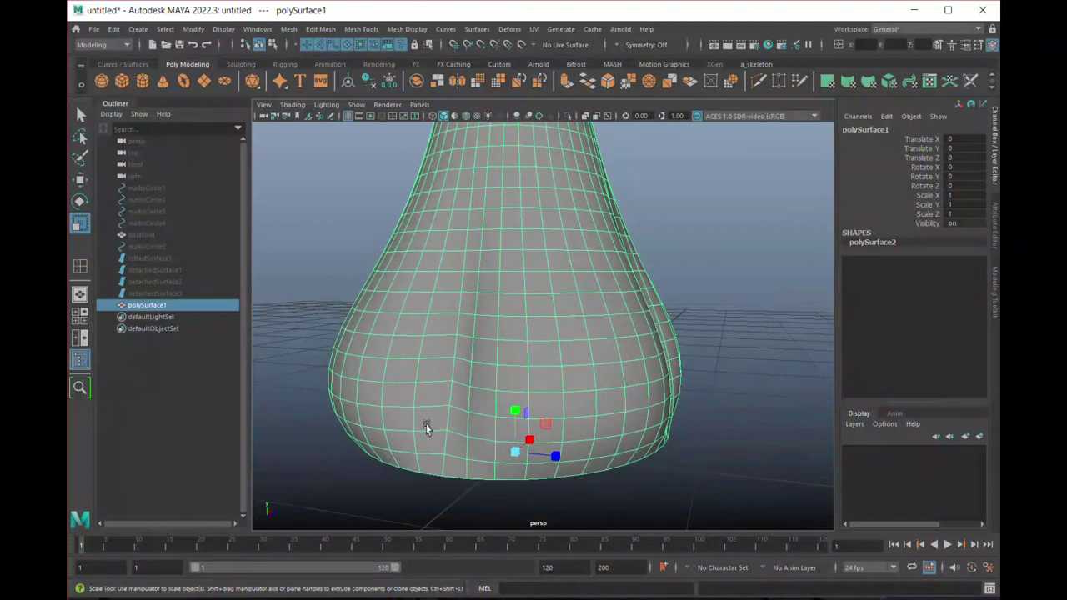
{"action": "left_click", "coordinate": [294, 395]}
{"action": "left_click_drag", "start_coordinate": [361, 460], "coordinate": [643, 467], "text": "alt"}
{"action": "left_click", "coordinate": [562, 388]}
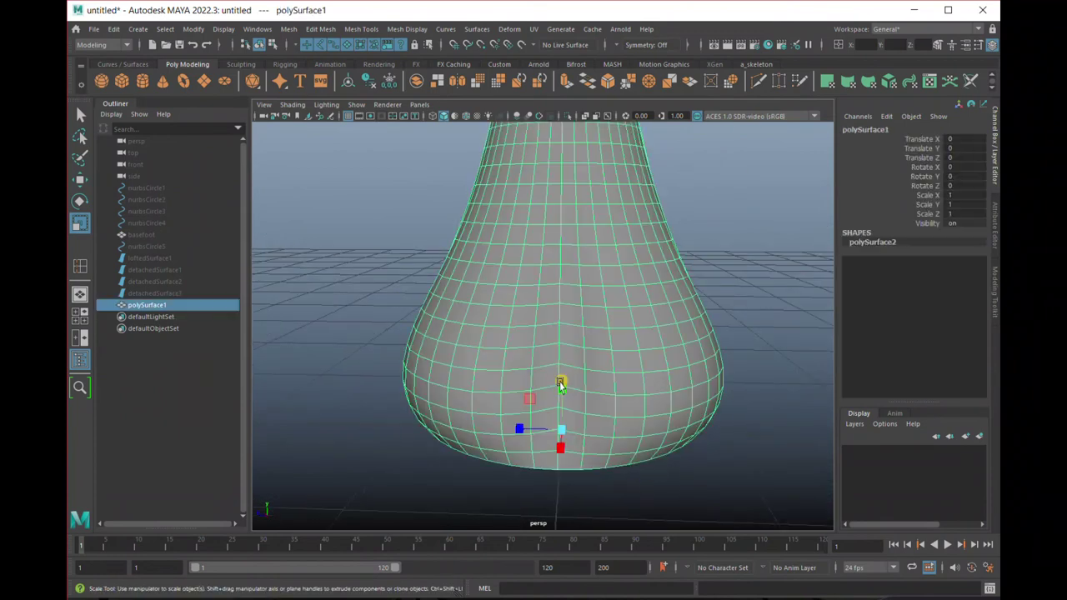
{"action": "left_click_drag", "start_coordinate": [552, 401], "coordinate": [573, 410], "text": "alt"}
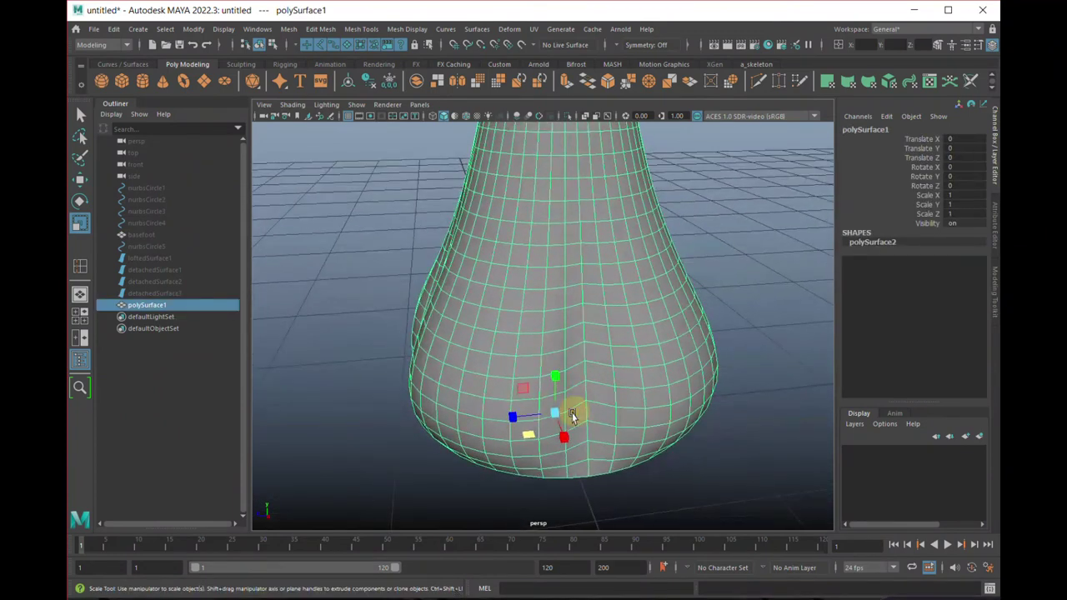
{"action": "right_click_drag", "start_coordinate": [550, 377], "coordinate": [549, 271]}
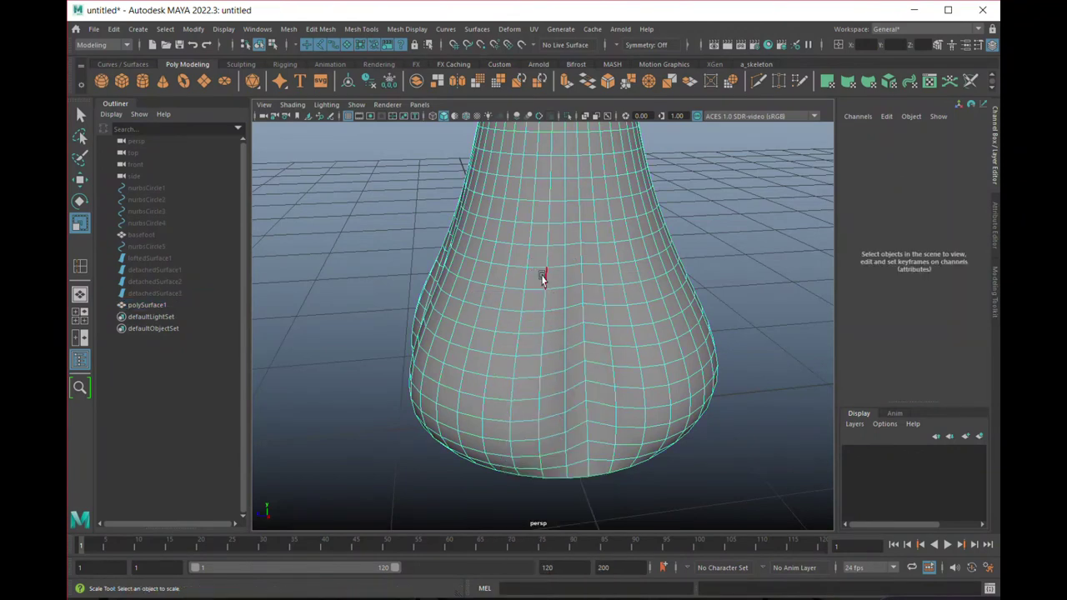
{"action": "left_click_drag", "start_coordinate": [396, 373], "coordinate": [381, 355], "text": "alt"}
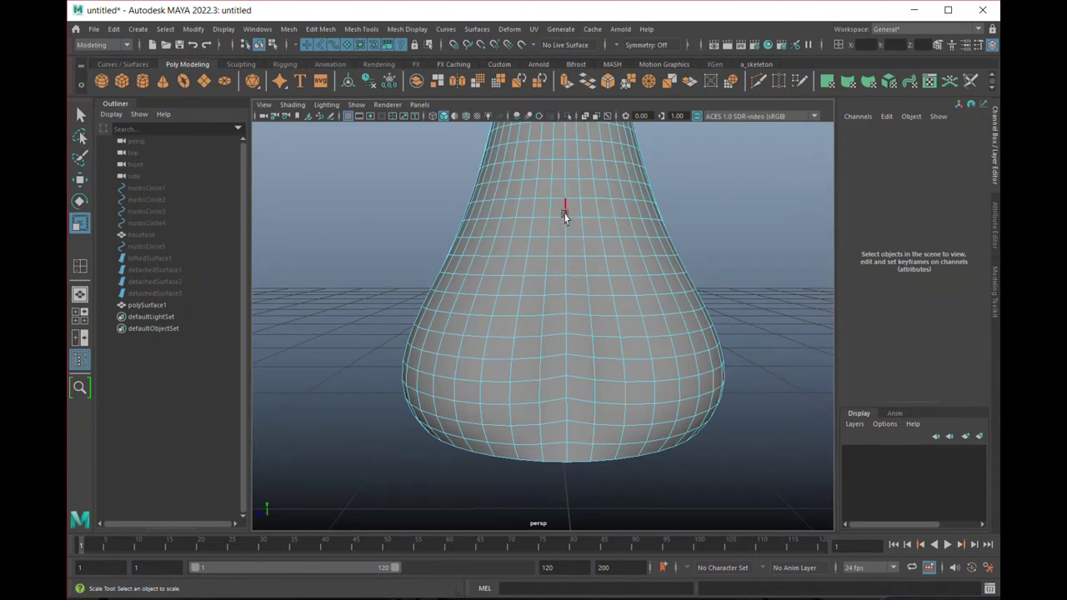
{"action": "left_click", "coordinate": [564, 215]}
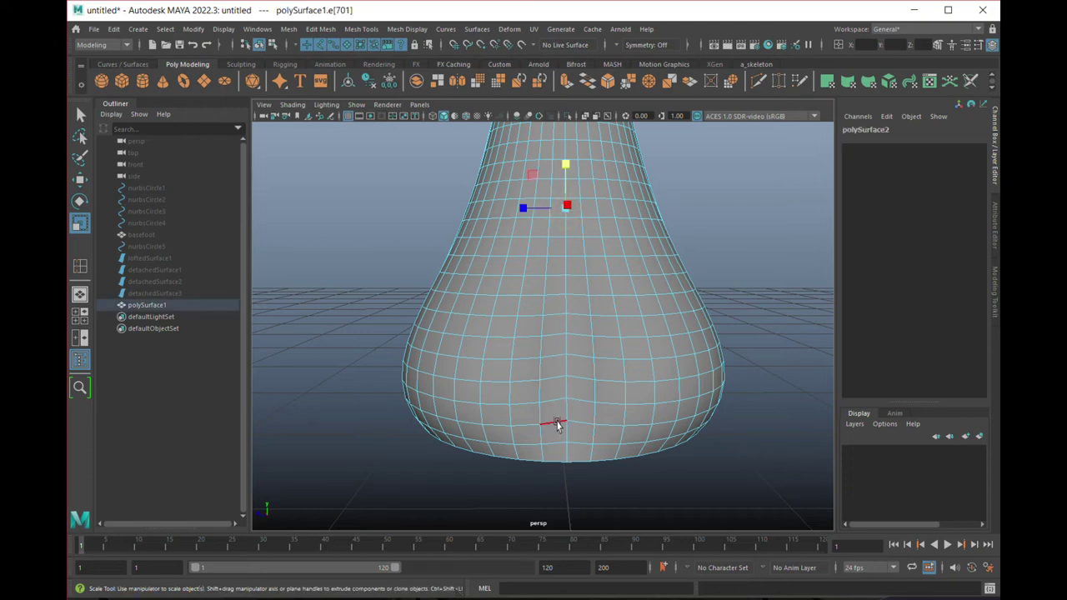
{"action": "key", "text": "q"}
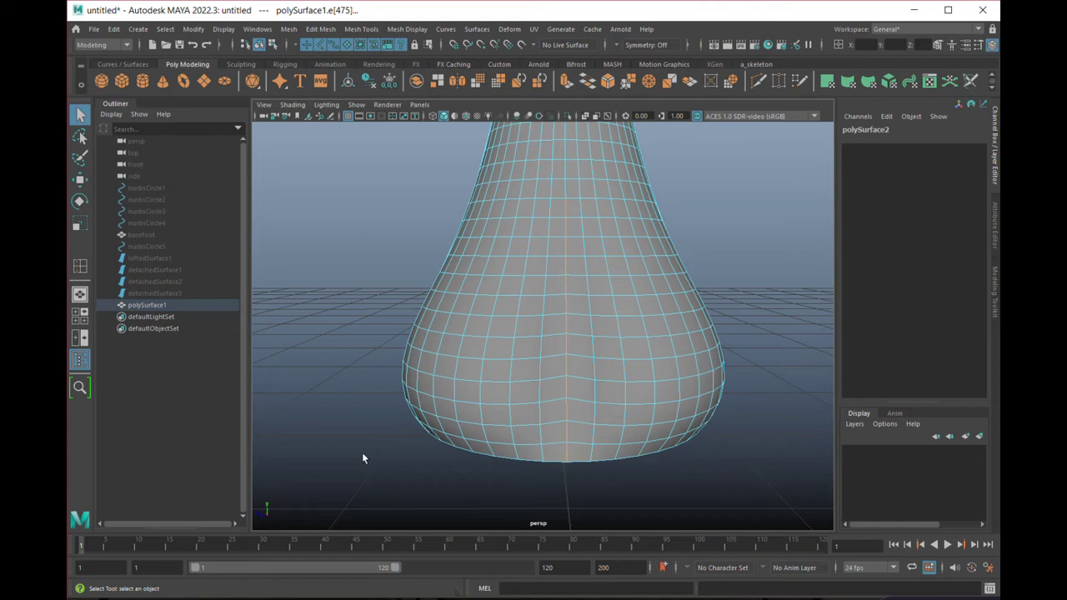
Add further rib-crease edges around the vase to the selection, including one near the base.
{"action": "left_click_drag", "start_coordinate": [344, 449], "coordinate": [457, 457], "text": "alt"}
{"action": "left_click", "coordinate": [489, 222]}
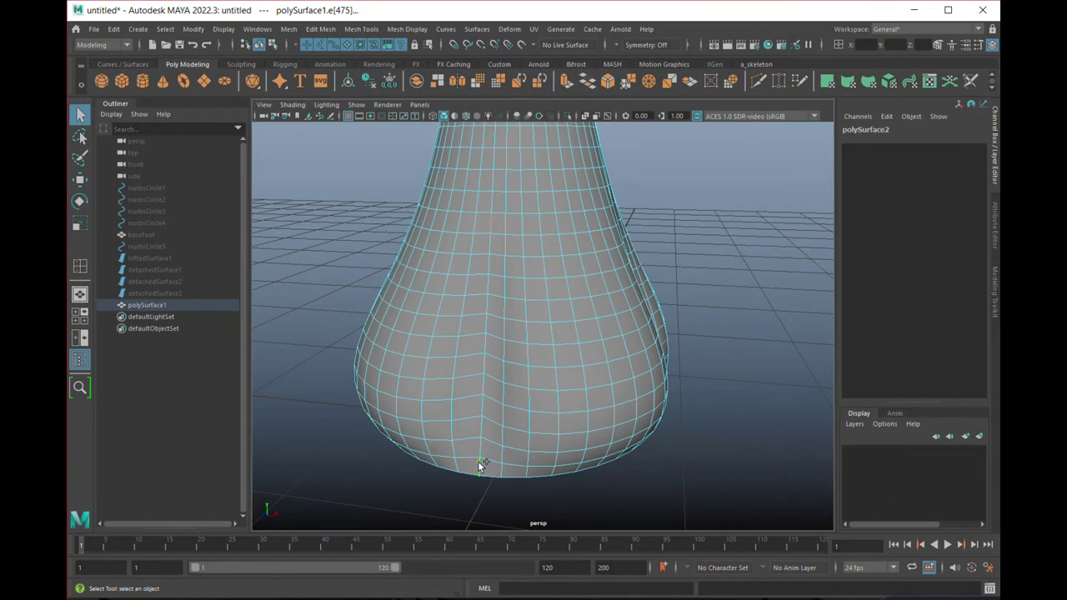
{"action": "left_click_drag", "start_coordinate": [316, 442], "coordinate": [424, 435], "text": "alt"}
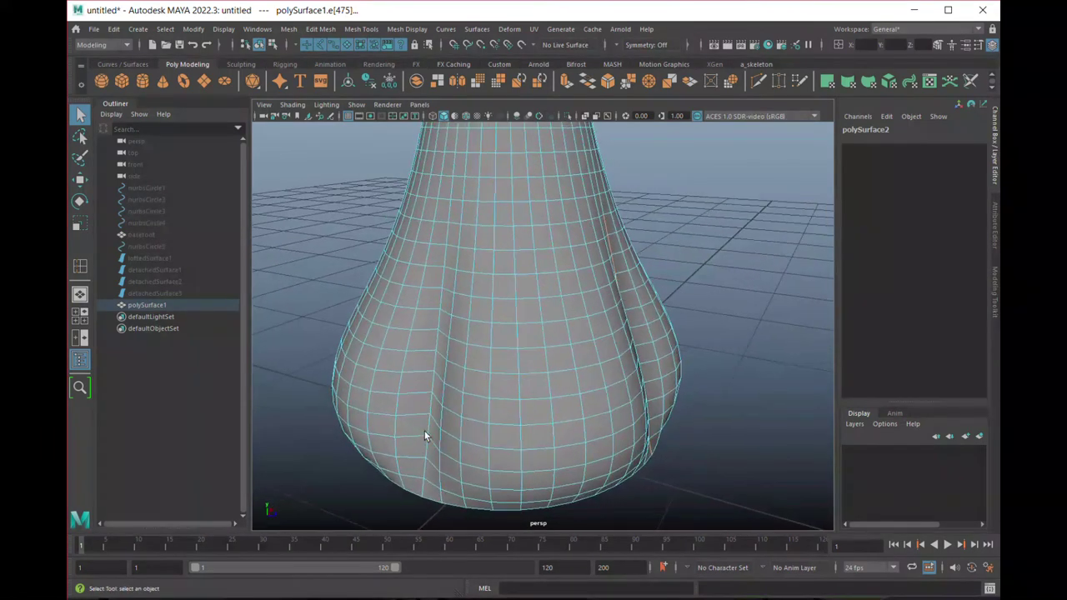
{"action": "left_click", "coordinate": [447, 234]}
{"action": "left_click", "coordinate": [422, 489]}
{"action": "left_click_drag", "start_coordinate": [315, 453], "coordinate": [428, 452], "text": "alt"}
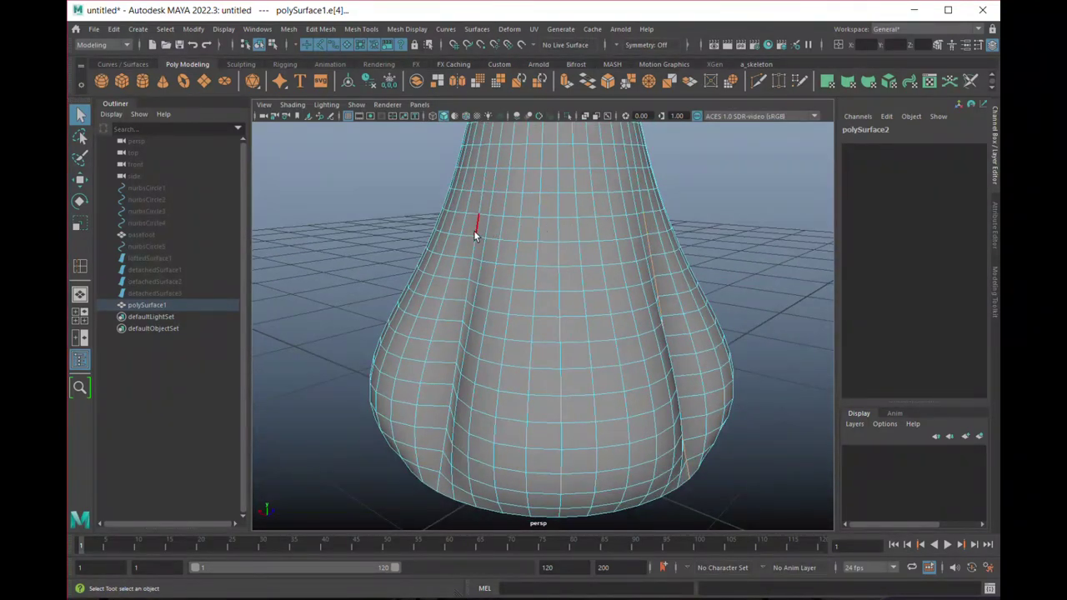
{"action": "left_click_drag", "start_coordinate": [446, 421], "coordinate": [481, 410], "text": "alt"}
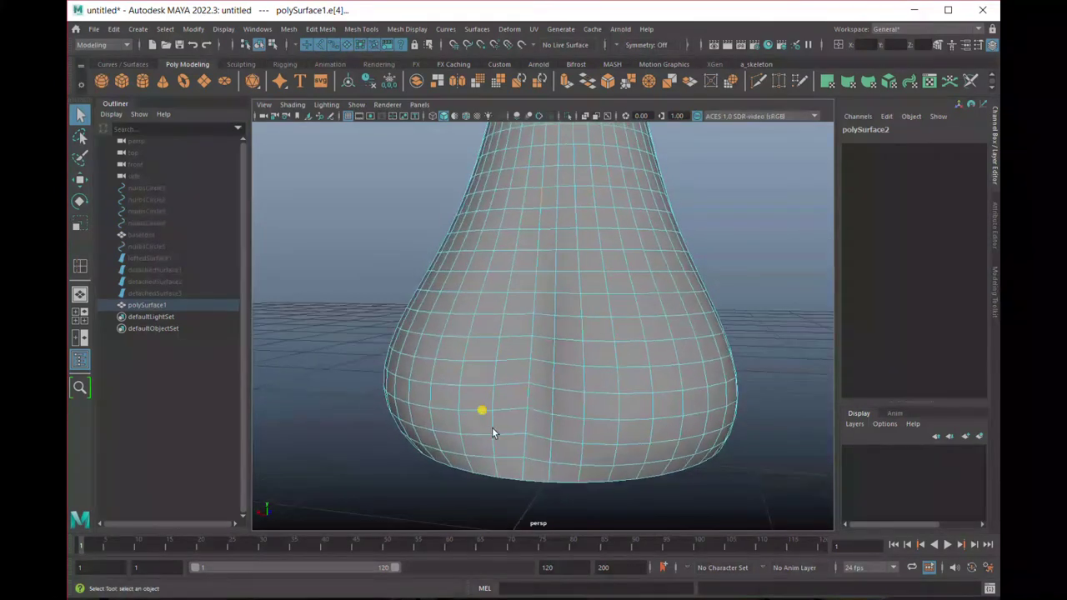
{"action": "left_click", "coordinate": [522, 471]}
{"action": "left_click_drag", "start_coordinate": [355, 451], "coordinate": [584, 459], "text": "alt"}
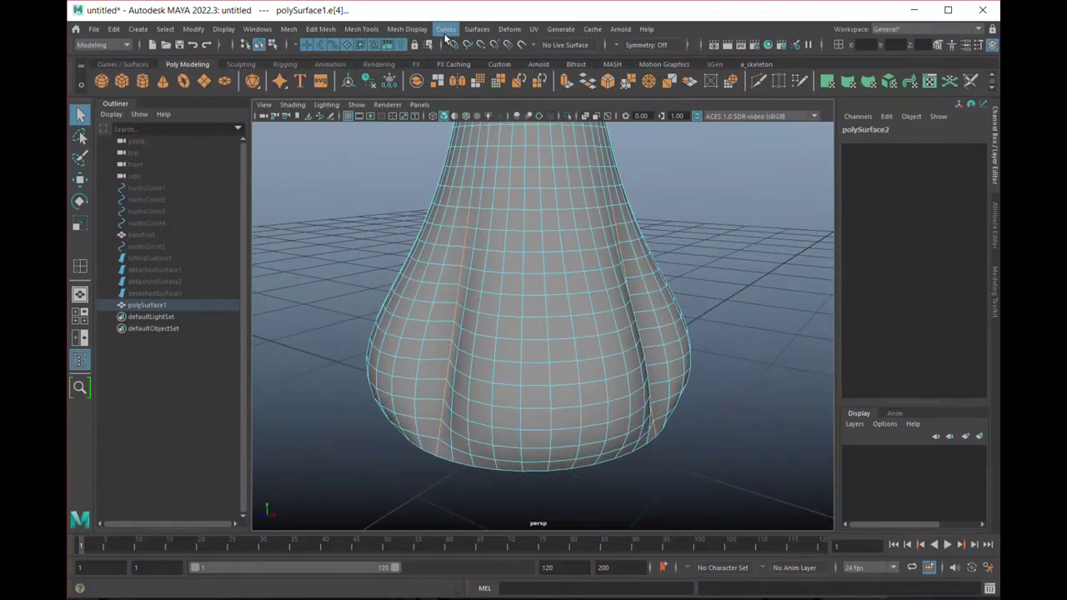
Apply Mesh Display > Harden Edge to the crease edges, then deselect and inspect the shading.
{"action": "left_click", "coordinate": [407, 33]}
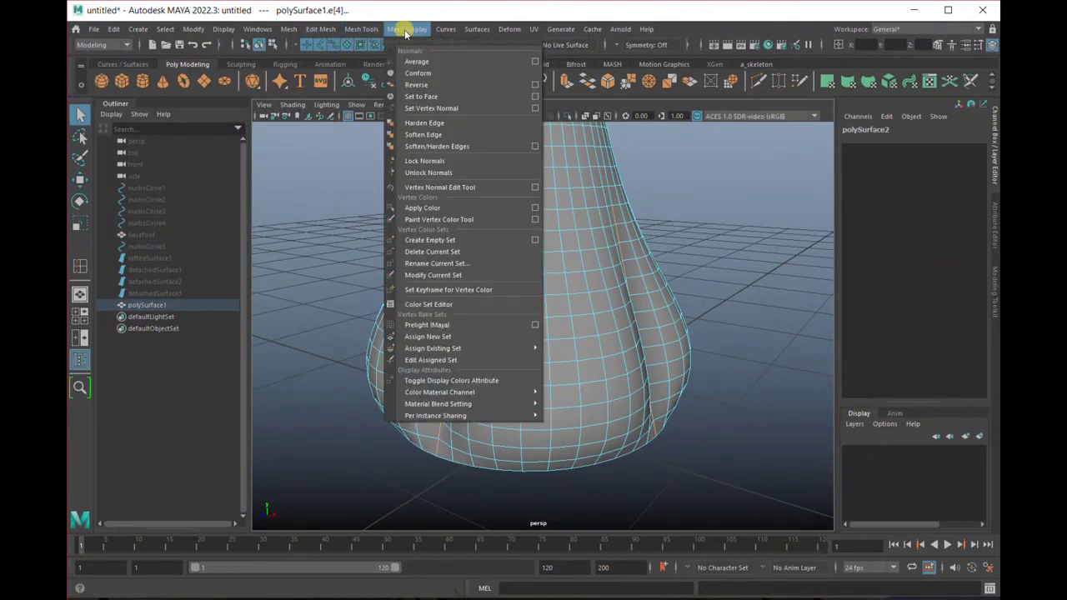
{"action": "left_click", "coordinate": [430, 124]}
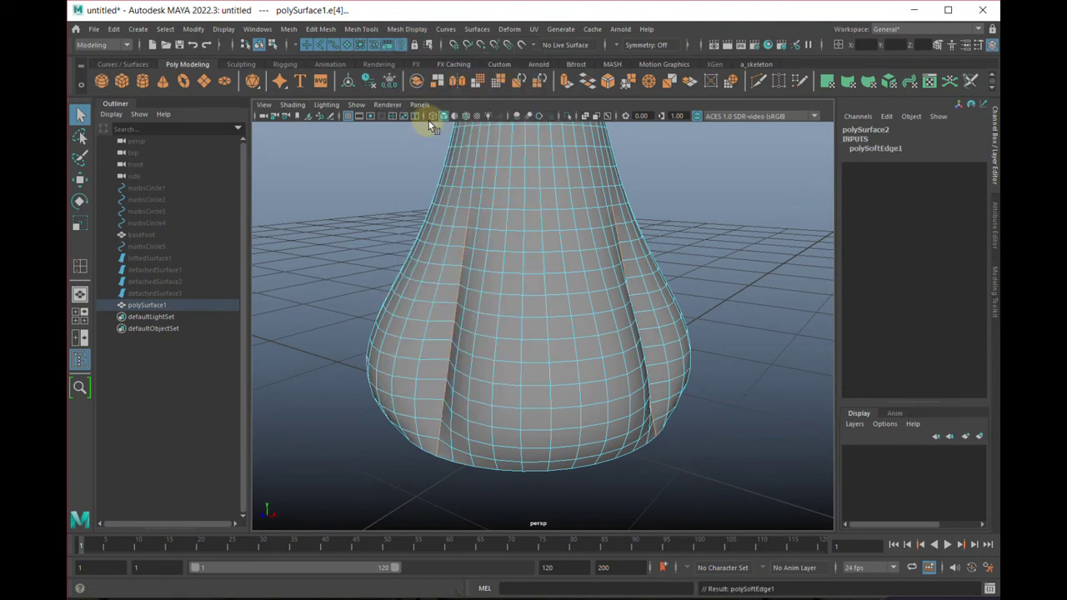
{"action": "left_click", "coordinate": [318, 339]}
{"action": "right_click_drag", "start_coordinate": [503, 297], "coordinate": [552, 284]}
{"action": "left_click", "coordinate": [407, 481]}
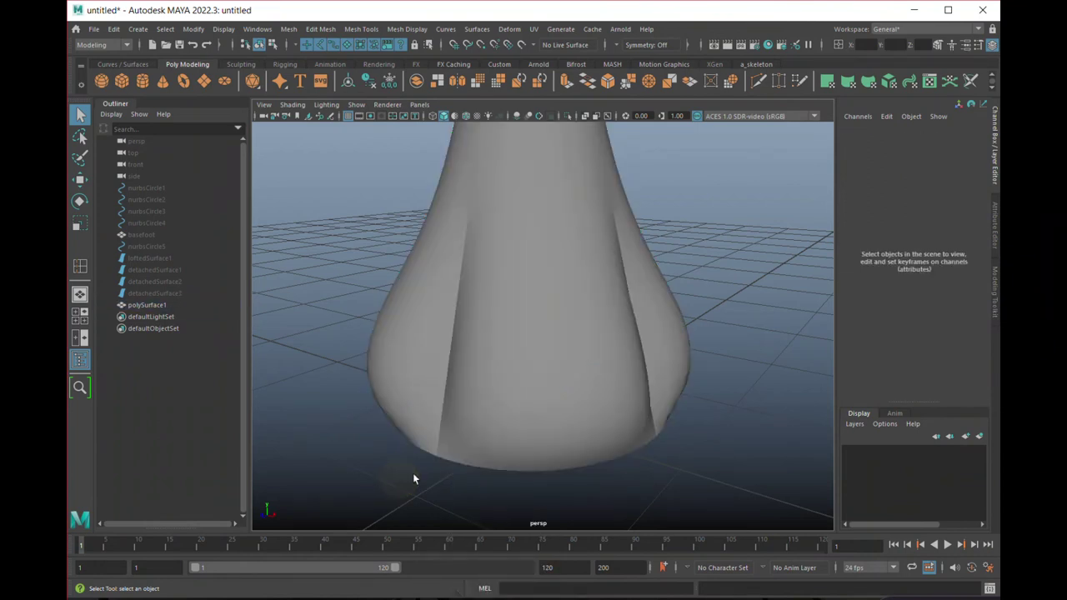
{"action": "scroll", "coordinate": [396, 466], "scroll_direction": "down", "scroll_amount": 10}
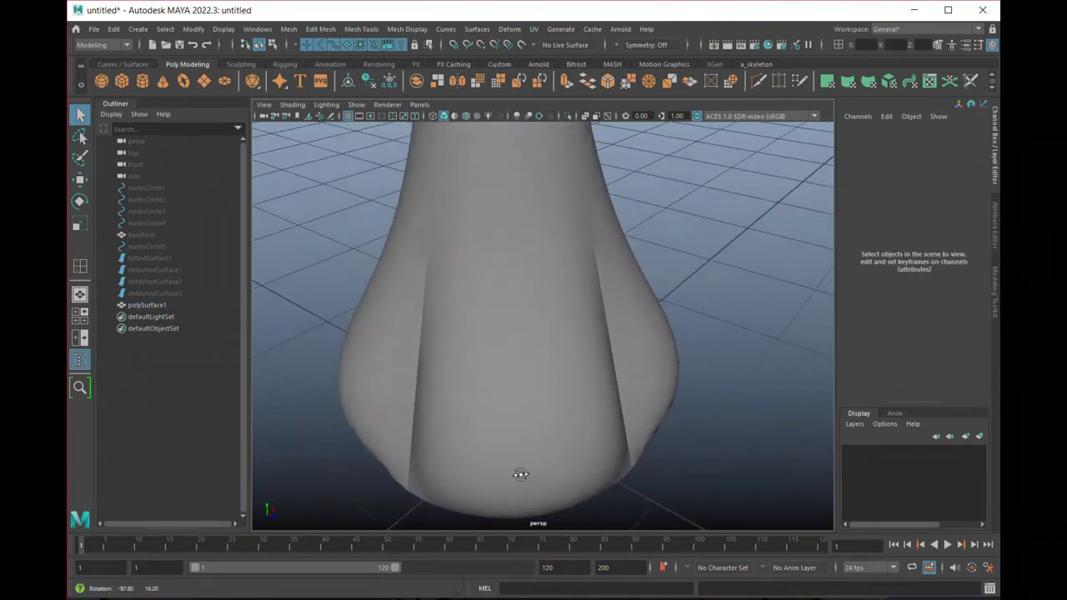
{"action": "left_click_drag", "start_coordinate": [424, 388], "coordinate": [476, 445], "text": "alt"}
{"action": "right_click_drag", "start_coordinate": [469, 317], "coordinate": [510, 389], "text": "alt"}
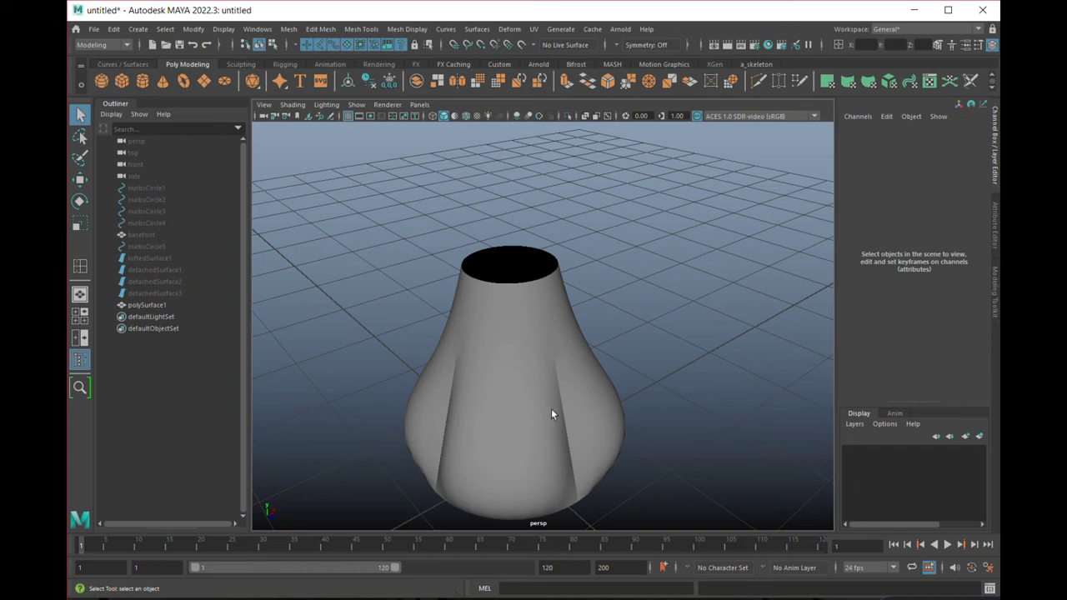
{"action": "middle_click_drag", "start_coordinate": [371, 435], "coordinate": [310, 346], "text": "alt"}
{"action": "middle_click_drag", "start_coordinate": [328, 332], "coordinate": [364, 367], "text": "alt"}
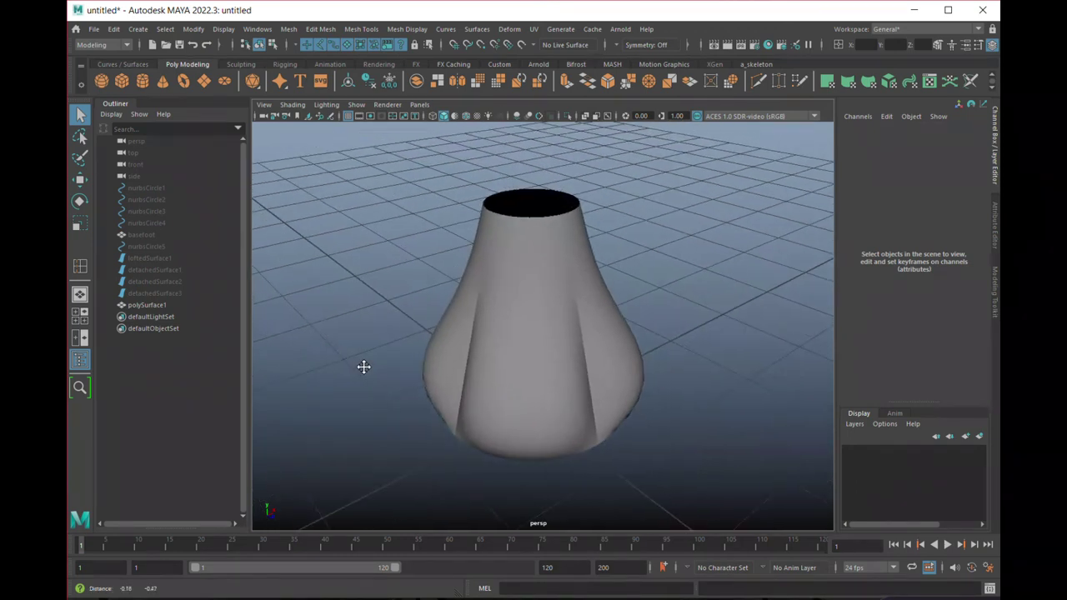
{"action": "mouse_move", "coordinate": [418, 349]}
{"action": "left_mouse_down", "text": "alt"}
{"action": "mouse_move", "coordinate": [424, 358]}
{"action": "mouse_move", "coordinate": [373, 354]}
{"action": "left_mouse_up", "text": "alt"}
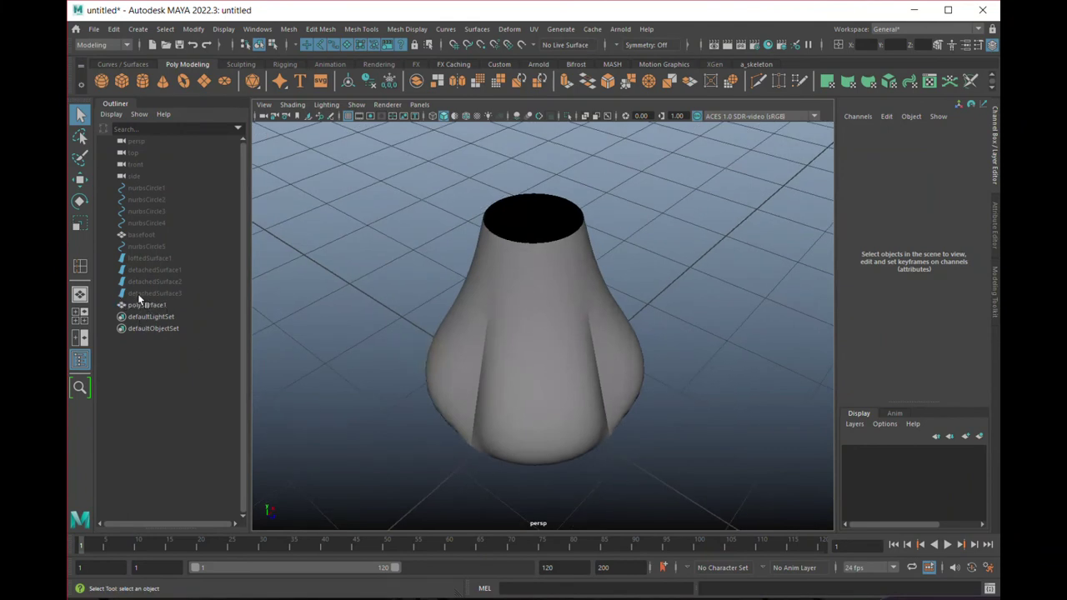
Unhide the rim curve nurbsCircle5 with Shift+H and scale it up slightly.
{"action": "left_click", "coordinate": [137, 247]}
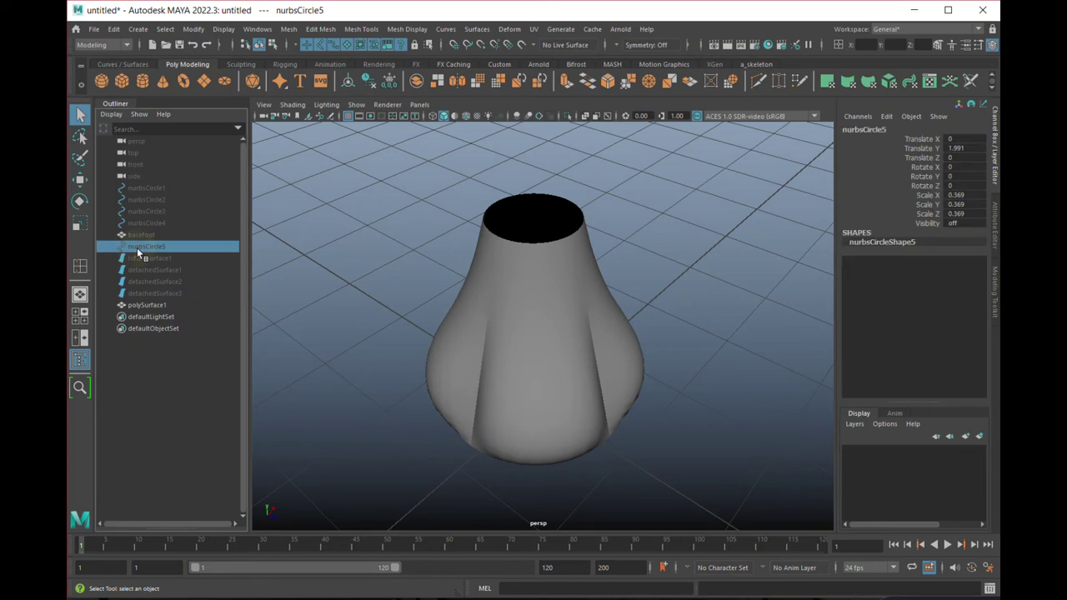
{"action": "left_click_drag", "start_coordinate": [137, 248], "coordinate": [93, 283]}
{"action": "left_click_drag", "start_coordinate": [176, 250], "coordinate": [155, 260]}
{"action": "key", "text": "shift+h"}
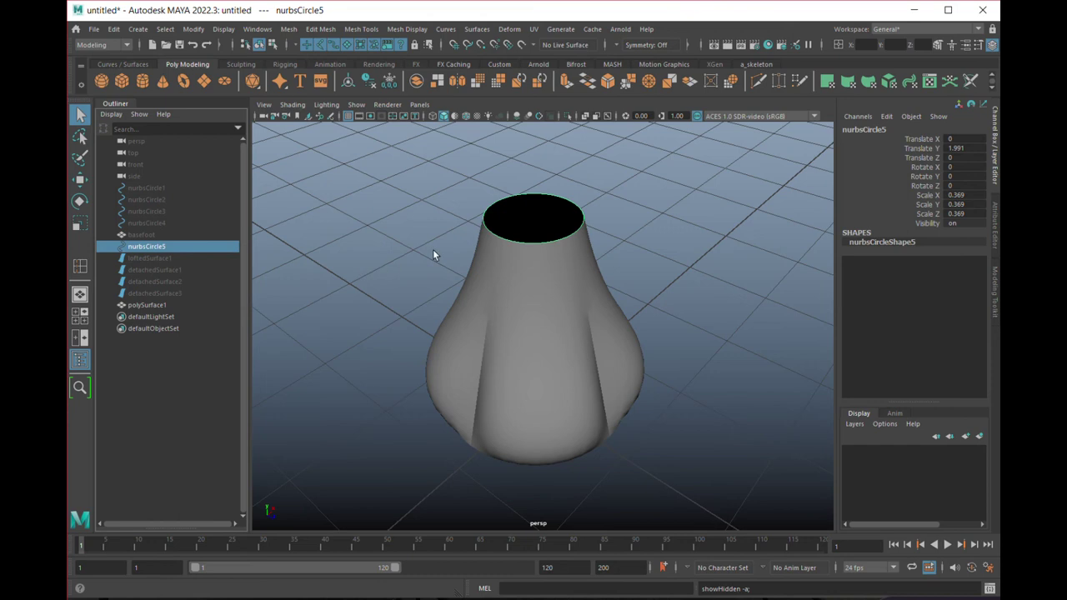
{"action": "right_click_drag", "start_coordinate": [500, 242], "coordinate": [535, 271], "text": "alt"}
{"action": "left_click_drag", "start_coordinate": [535, 271], "coordinate": [545, 297], "text": "alt"}
{"action": "key", "text": "r"}
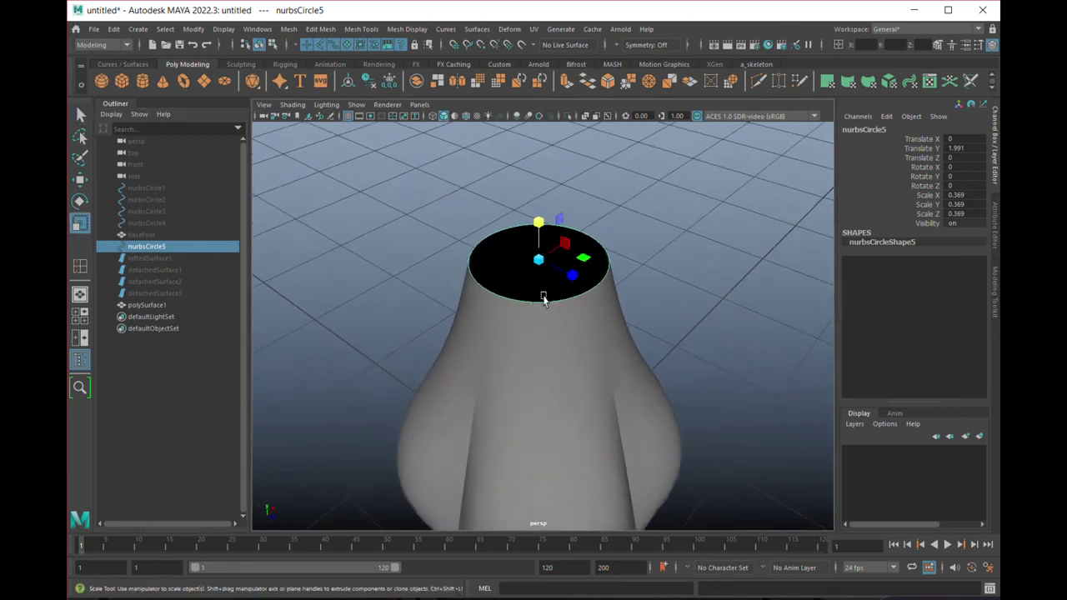
{"action": "left_click_drag", "start_coordinate": [538, 261], "coordinate": [556, 255]}
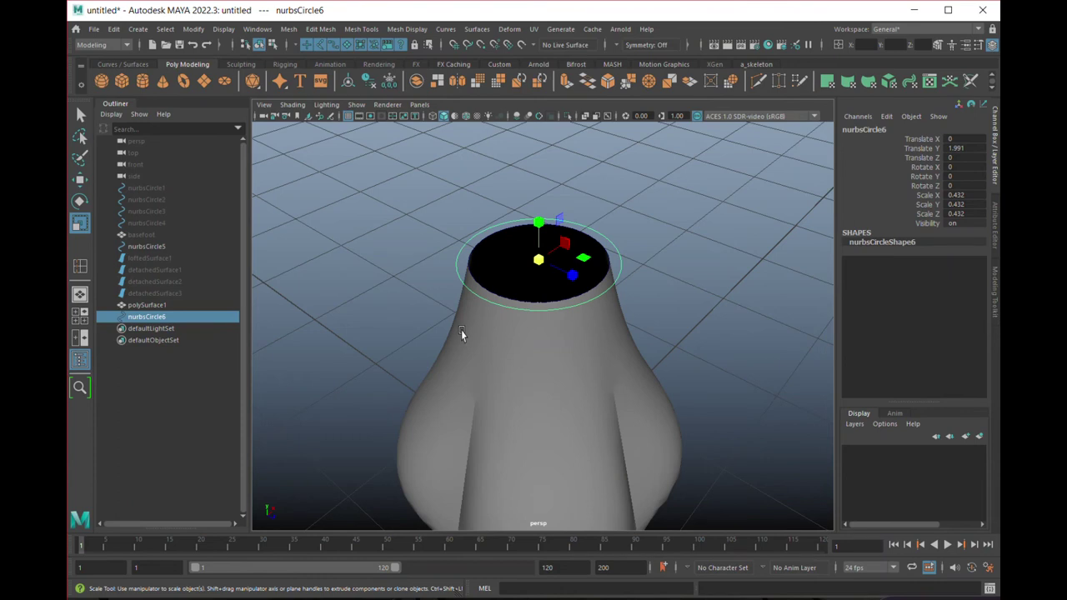
Duplicate the rim circle into raised and smaller copies, lifting nurbsCircle9 to Y 2.429, in wireframe.
{"action": "key", "text": "w"}
{"action": "left_click_drag", "start_coordinate": [539, 222], "coordinate": [539, 202], "text": "shift"}
{"action": "key", "text": "r"}
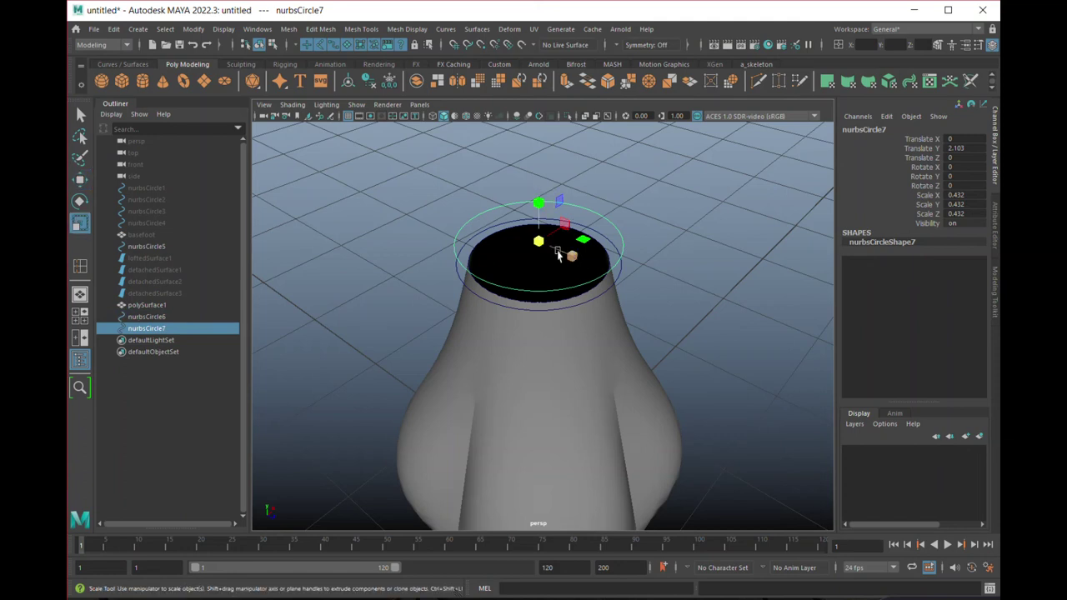
{"action": "left_click_drag", "start_coordinate": [539, 247], "coordinate": [458, 362], "text": "shift"}
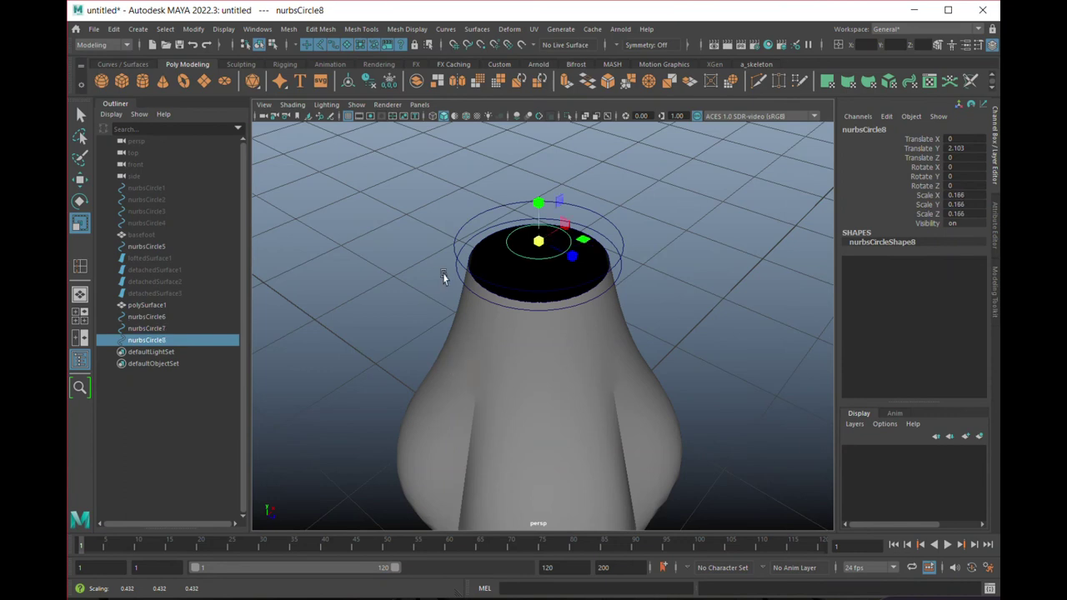
{"action": "key", "text": "w"}
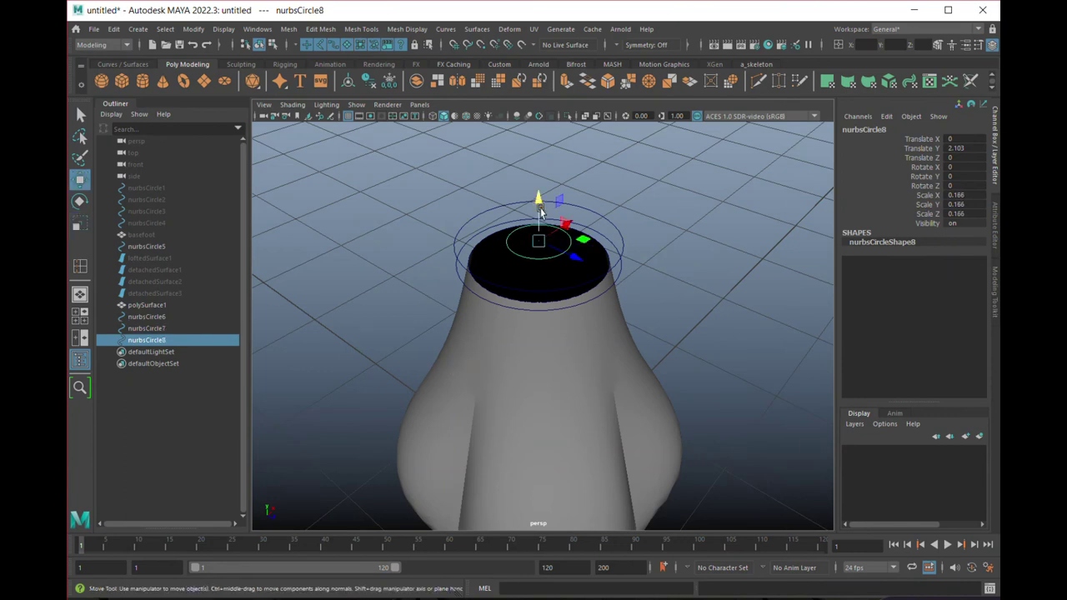
{"action": "left_click_drag", "start_coordinate": [538, 208], "coordinate": [536, 144], "text": "shift"}
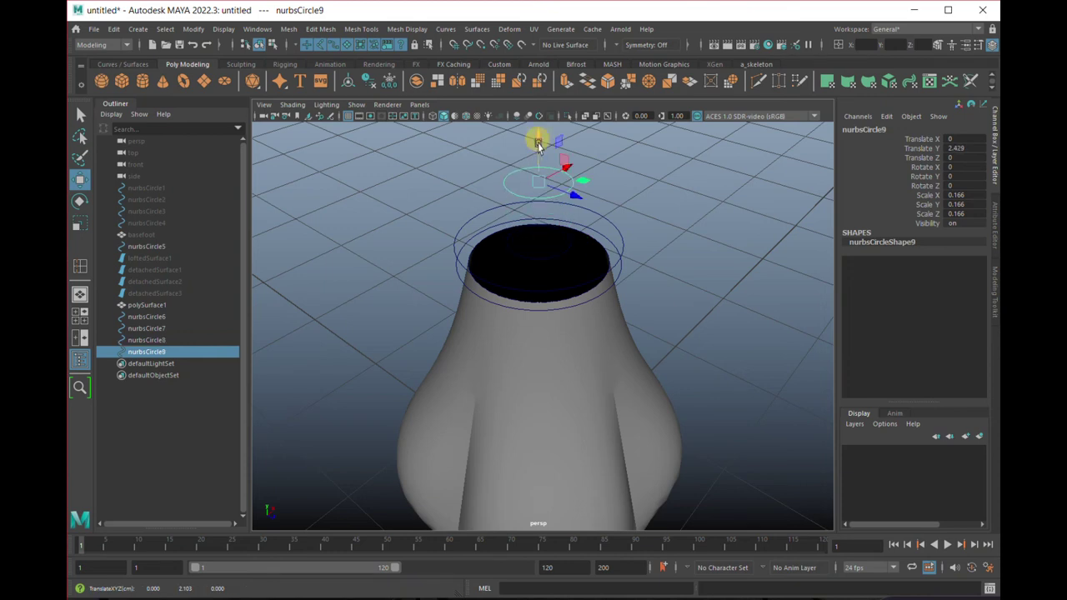
{"action": "key", "text": "4"}
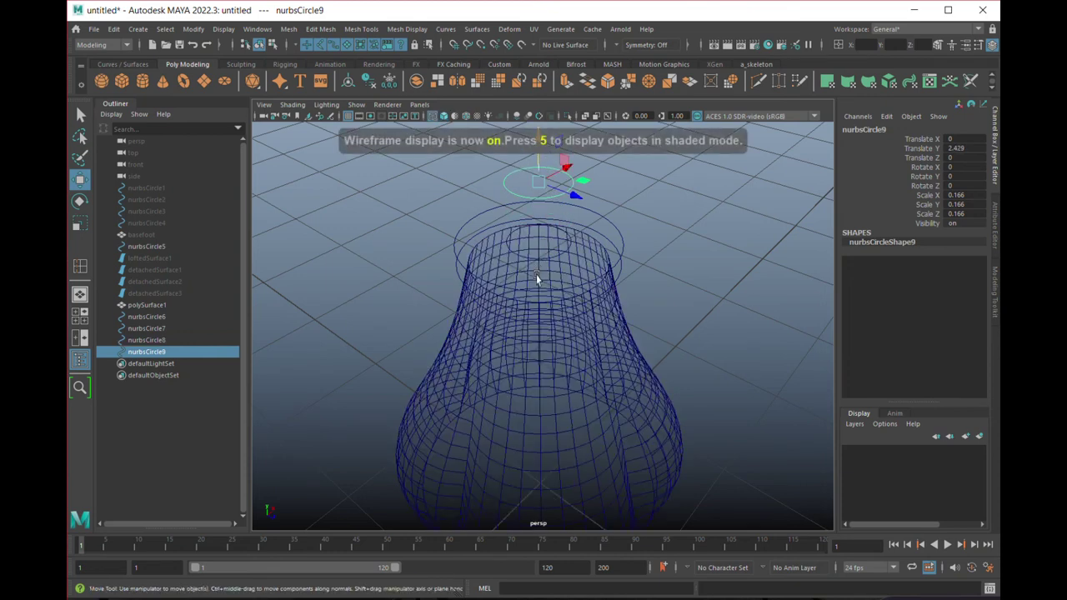
Duplicate the top circle three times: a narrower copy, one lowered to Y 2.173, and a tiny 0.034 ring.
{"action": "left_click_drag", "start_coordinate": [535, 272], "coordinate": [536, 274], "text": "alt"}
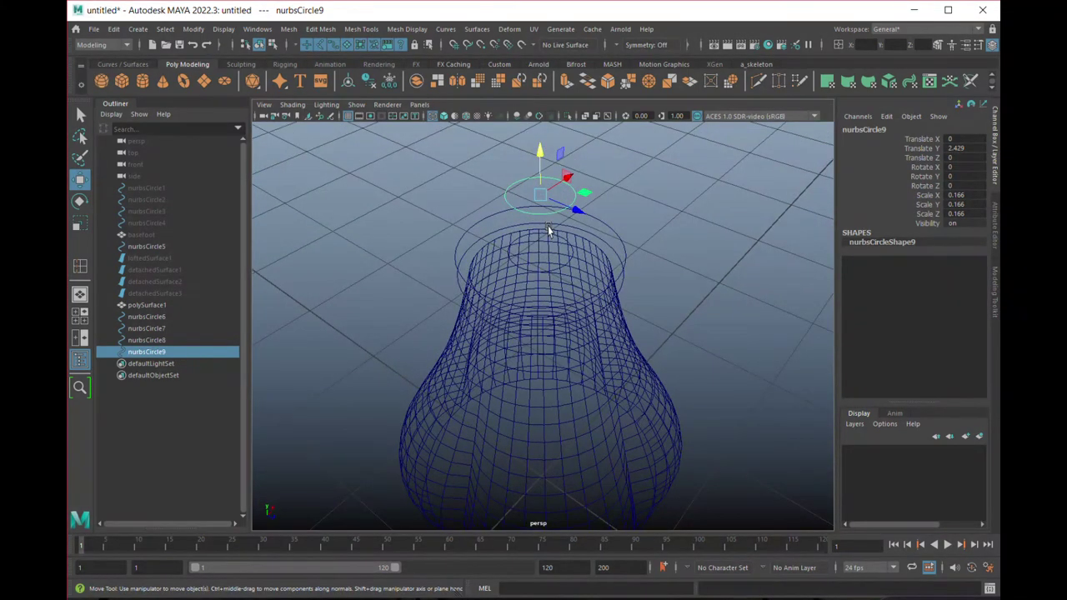
{"action": "key", "text": "r"}
{"action": "left_click_drag", "start_coordinate": [540, 195], "coordinate": [528, 215], "text": "shift"}
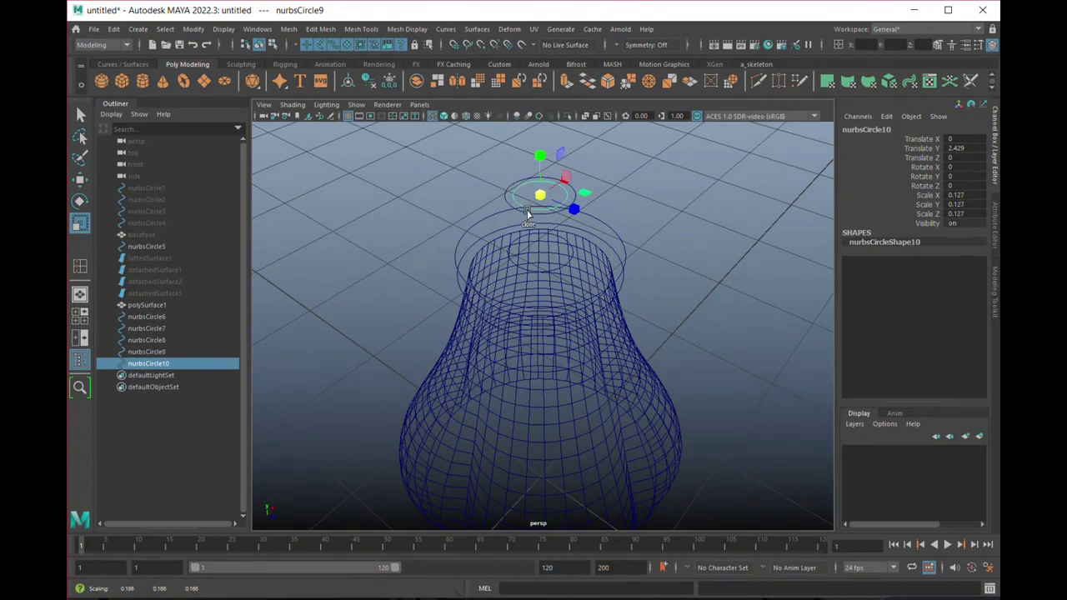
{"action": "key", "text": "w"}
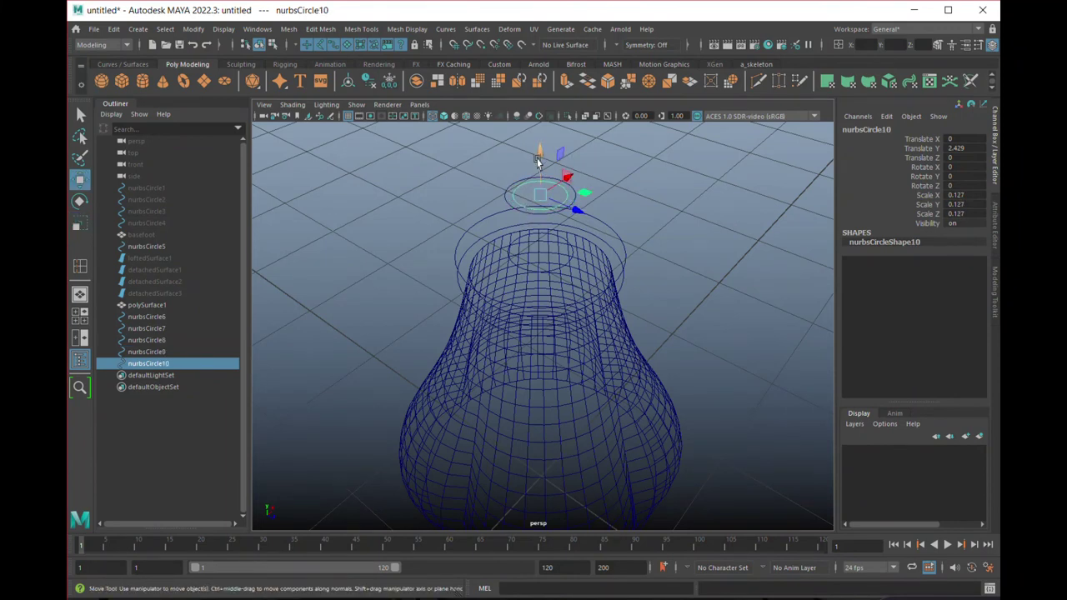
{"action": "left_click_drag", "start_coordinate": [539, 159], "coordinate": [542, 209], "text": "shift"}
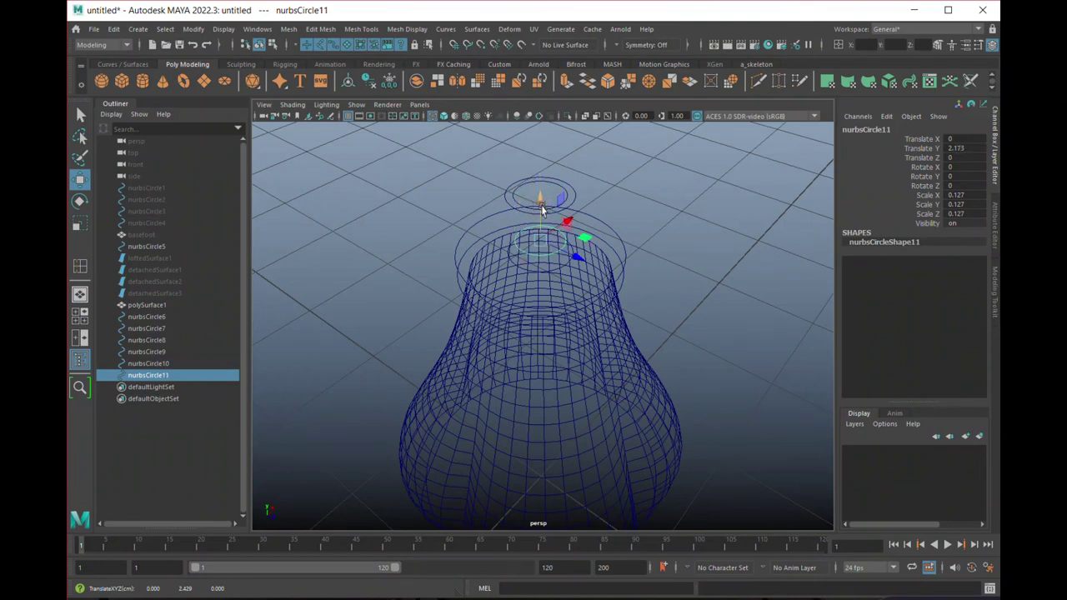
{"action": "key", "text": "r"}
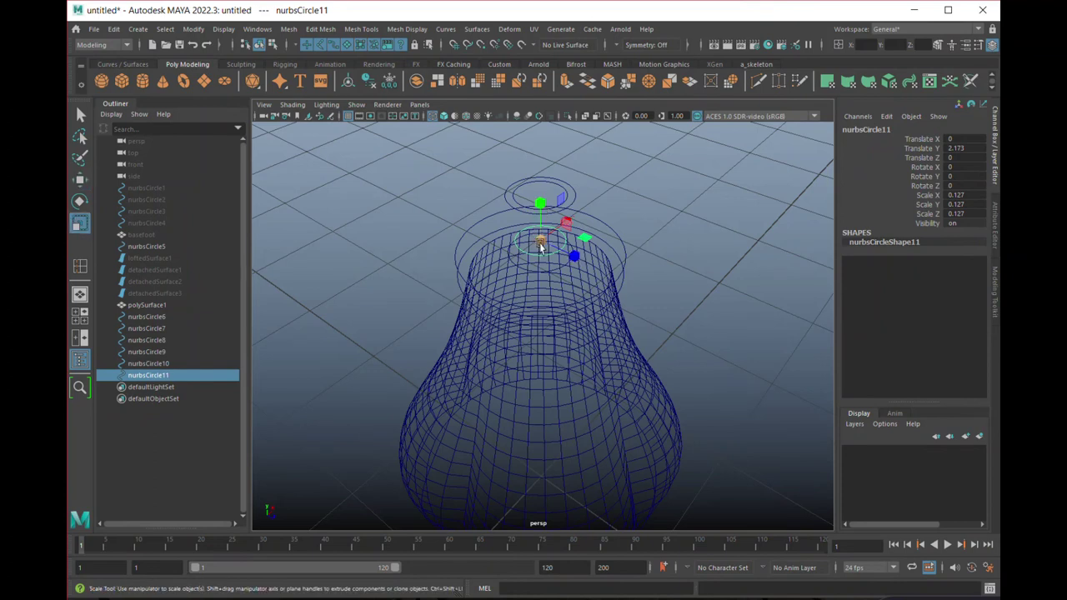
{"action": "left_click_drag", "start_coordinate": [540, 247], "coordinate": [511, 278], "text": "shift"}
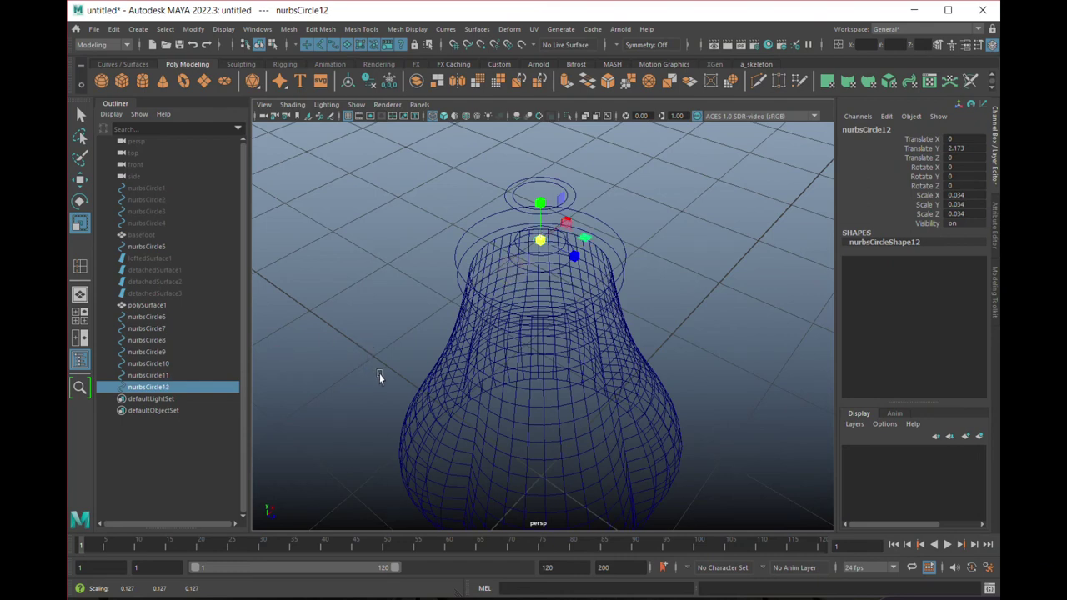
{"action": "left_click_drag", "start_coordinate": [387, 370], "coordinate": [420, 341], "text": "alt"}
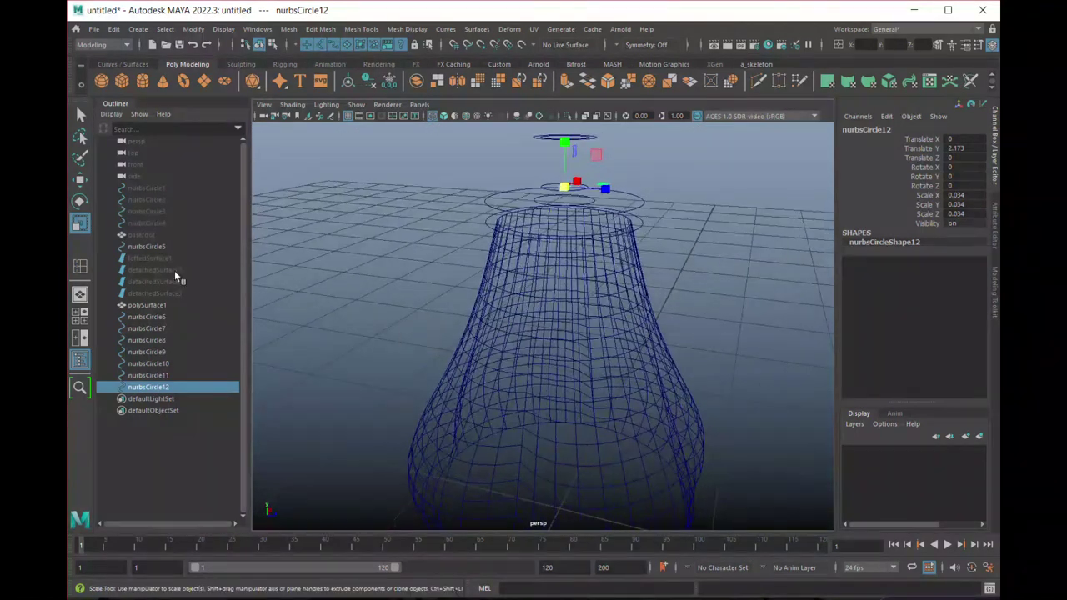
{"action": "left_click", "coordinate": [132, 247]}
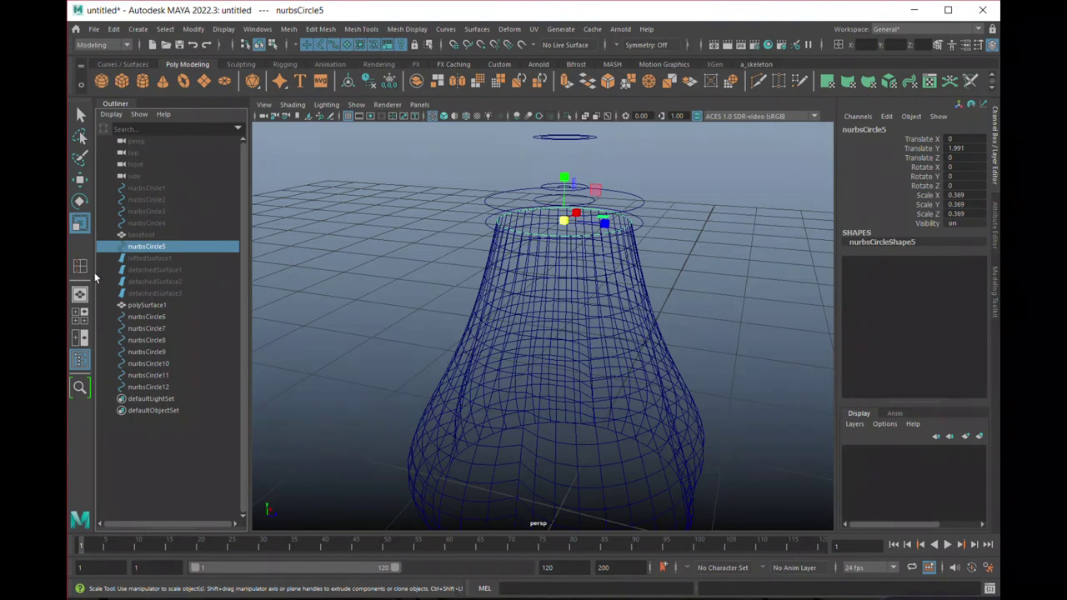
Select nurbsCircle5 through nurbsCircle12 in order in the Outliner and return to the Select tool.
{"action": "left_click", "coordinate": [147, 318], "text": "ctrl"}
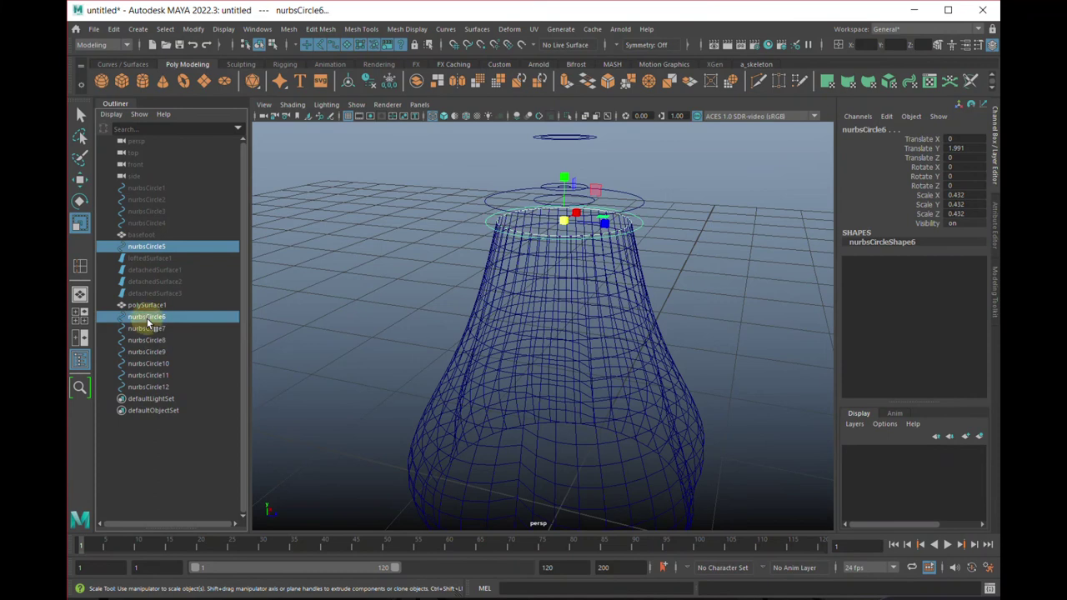
{"action": "left_click", "coordinate": [148, 388], "text": "shift"}
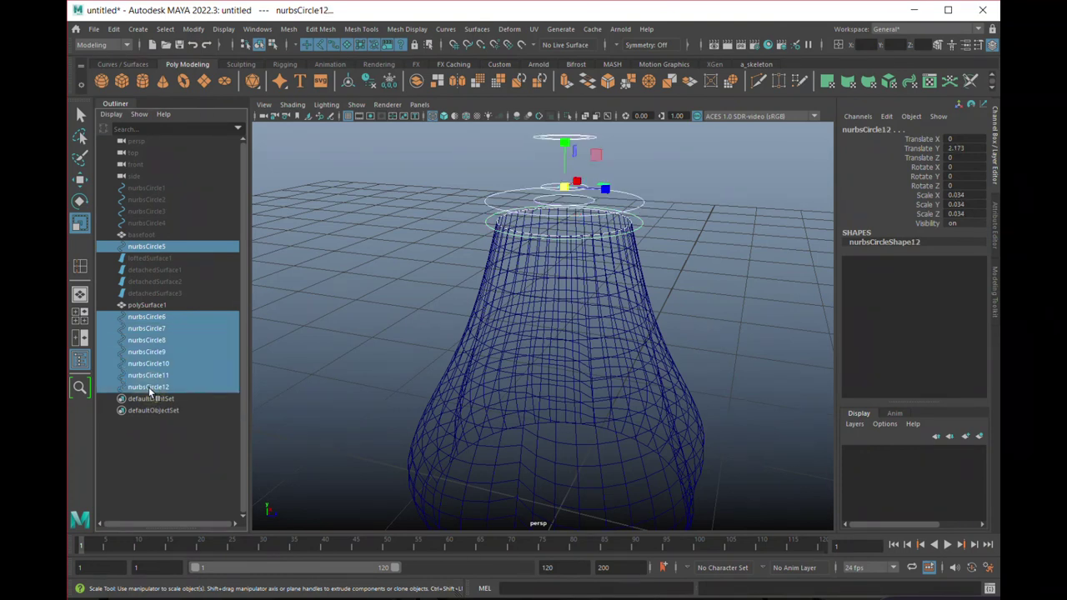
{"action": "left_click_drag", "start_coordinate": [392, 288], "coordinate": [382, 310], "text": "alt"}
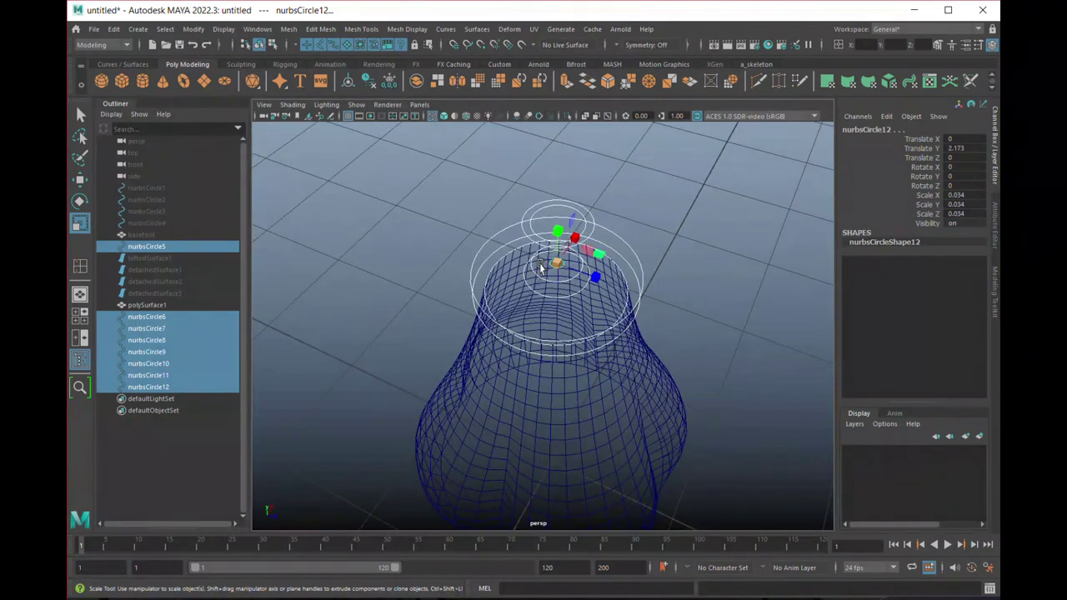
{"action": "key", "text": "q"}
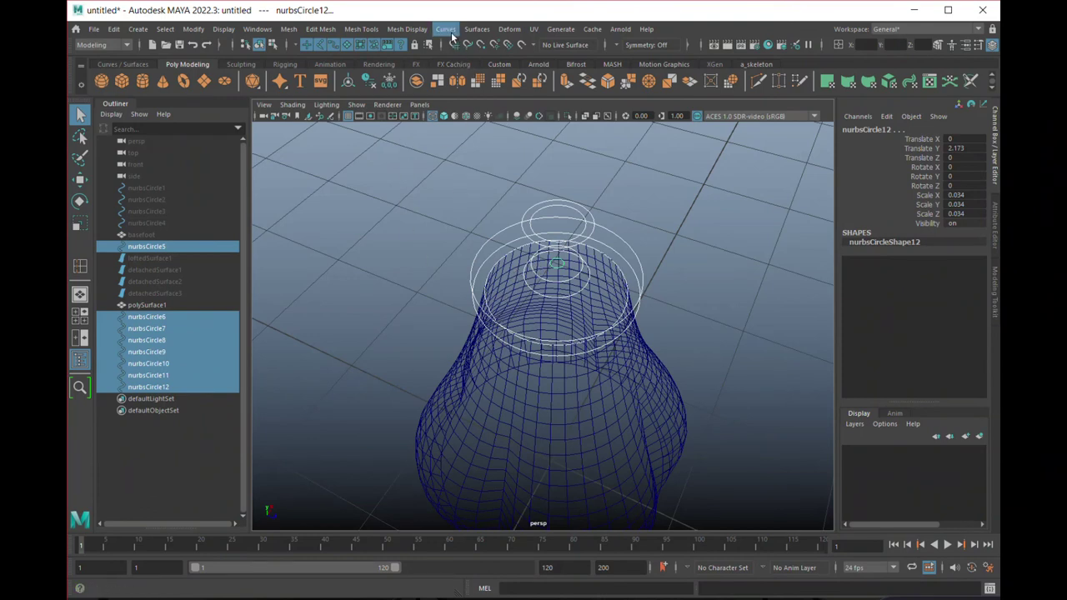
{"action": "left_click", "coordinate": [477, 30]}
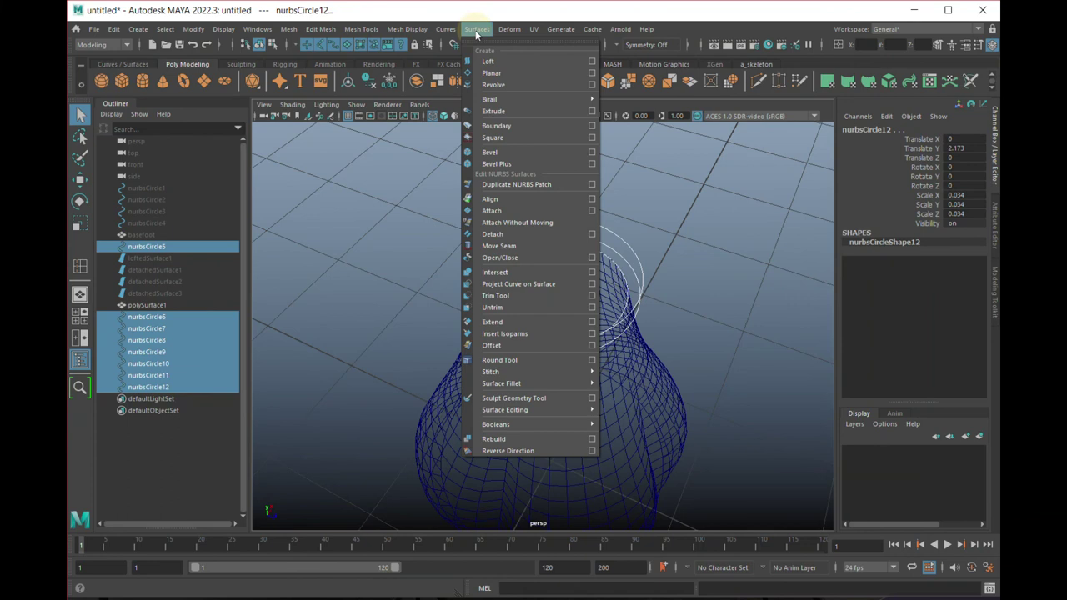
Loft the selected circles with Output geometry set to Polygons and view the result shaded.
{"action": "left_click", "coordinate": [592, 61]}
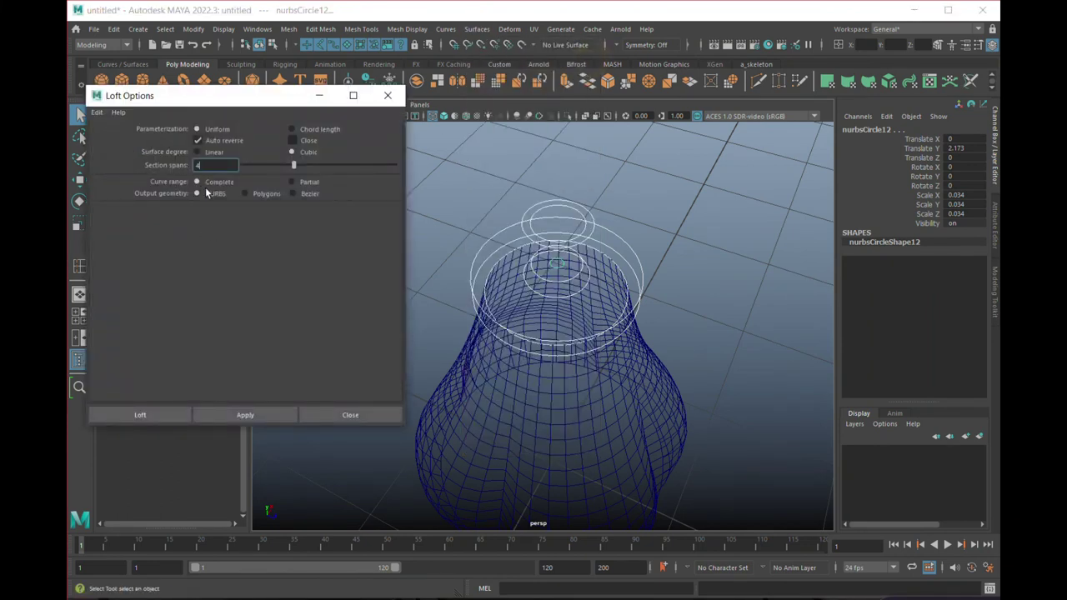
{"action": "left_click", "coordinate": [245, 194]}
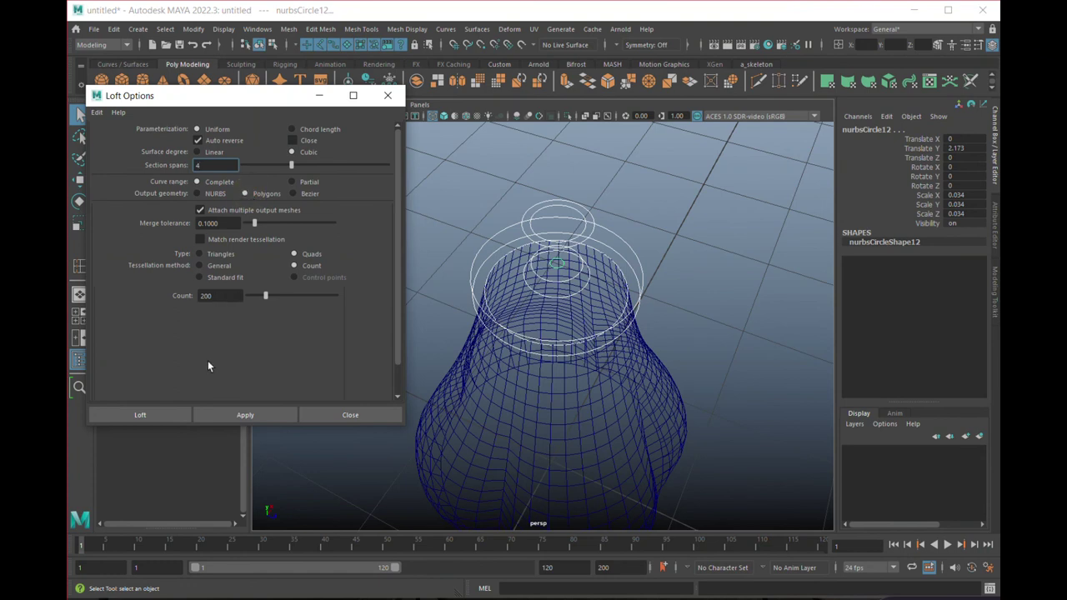
{"action": "left_click", "coordinate": [245, 417]}
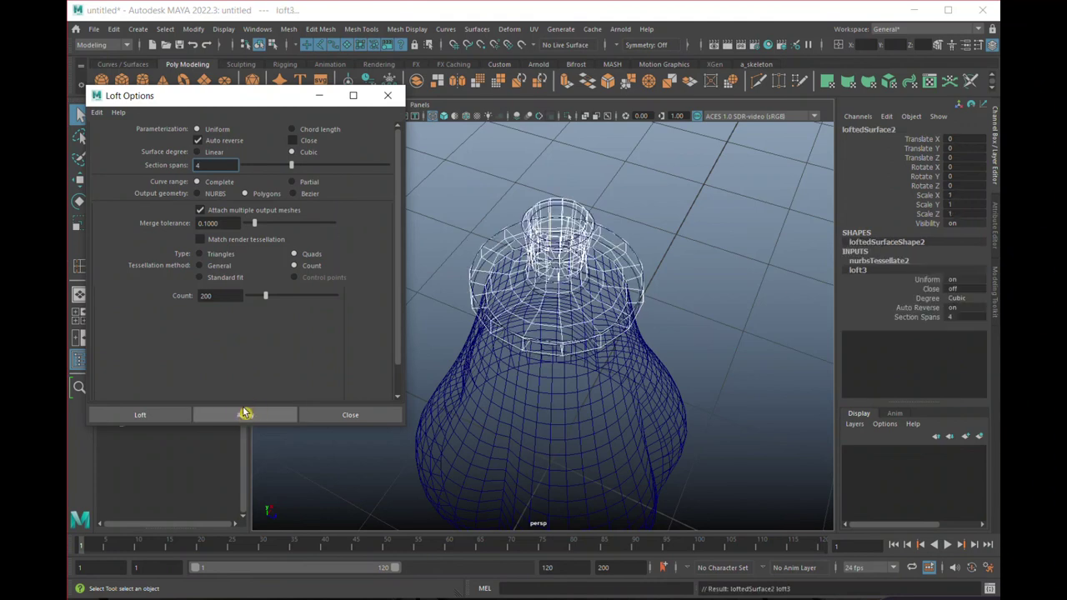
{"action": "left_click_drag", "start_coordinate": [488, 366], "coordinate": [521, 342], "text": "alt"}
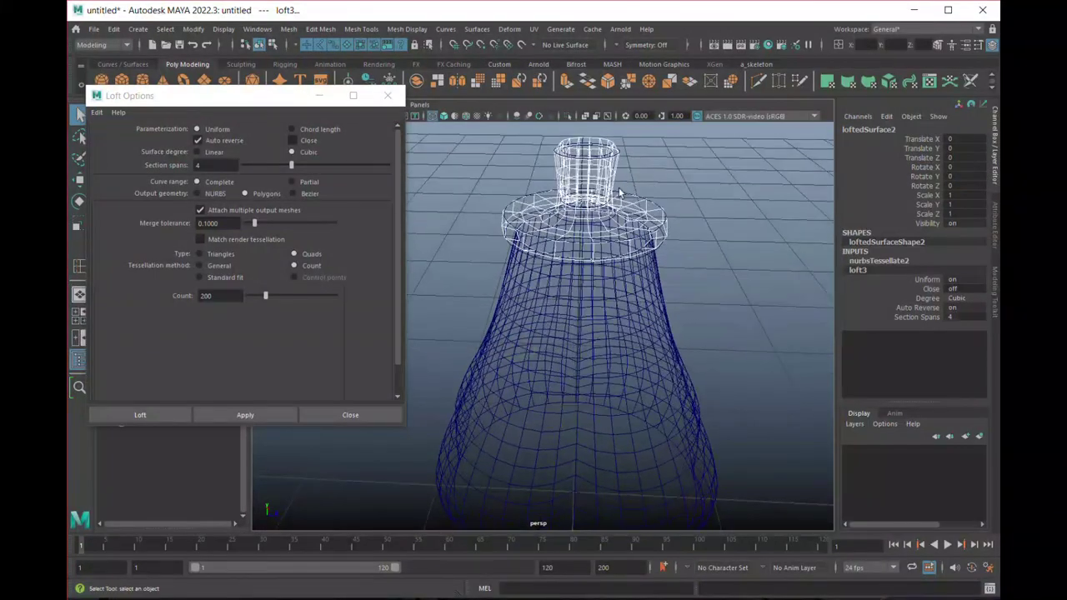
{"action": "scroll", "coordinate": [575, 246], "scroll_direction": "up", "scroll_amount": 3}
{"action": "key", "text": "5"}
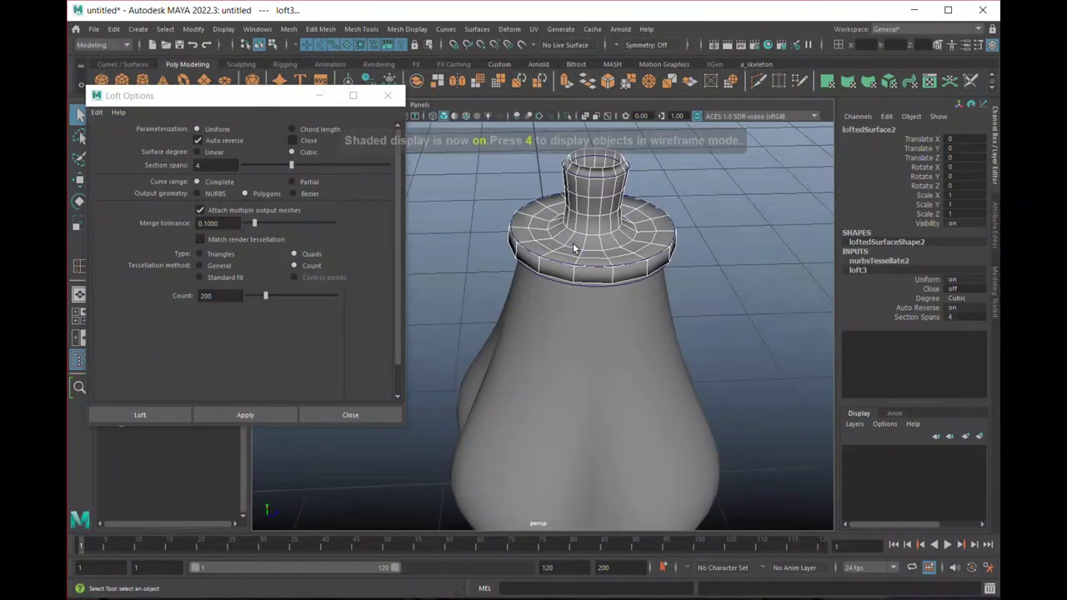
{"action": "mouse_move", "coordinate": [573, 258]}
{"action": "left_mouse_down", "text": "alt"}
{"action": "mouse_move", "coordinate": [555, 247]}
{"action": "mouse_move", "coordinate": [588, 267]}
{"action": "mouse_move", "coordinate": [557, 231]}
{"action": "mouse_move", "coordinate": [574, 275]}
{"action": "left_mouse_up", "text": "alt"}
{"action": "scroll", "coordinate": [572, 258], "scroll_direction": "down", "scroll_amount": 2}
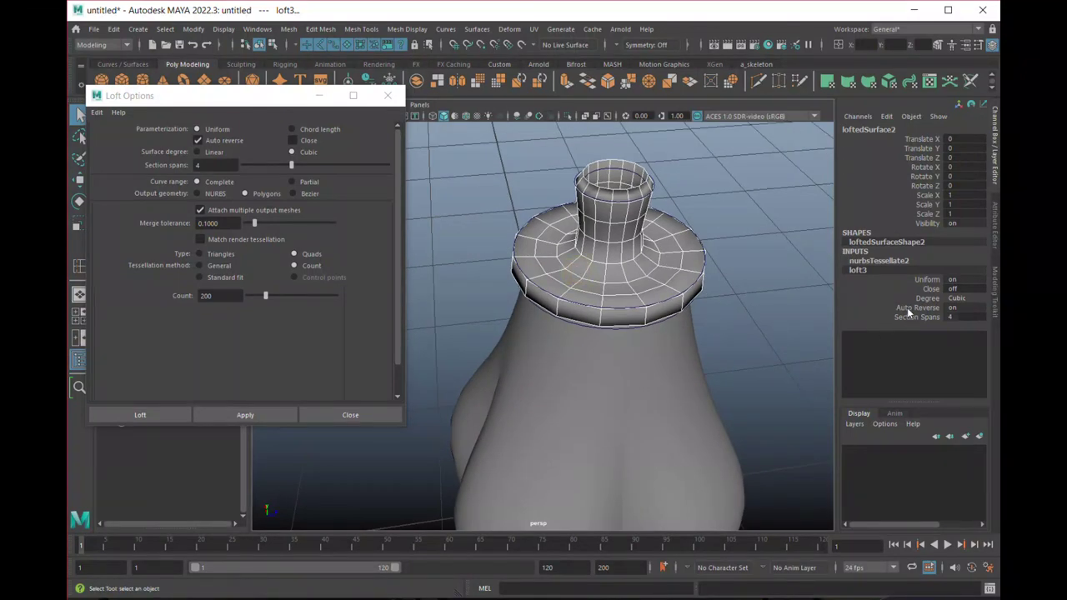
Set the loft's Degree to Linear in the Channel Box so the rim and neck sides are straight.
{"action": "left_click", "coordinate": [960, 298]}
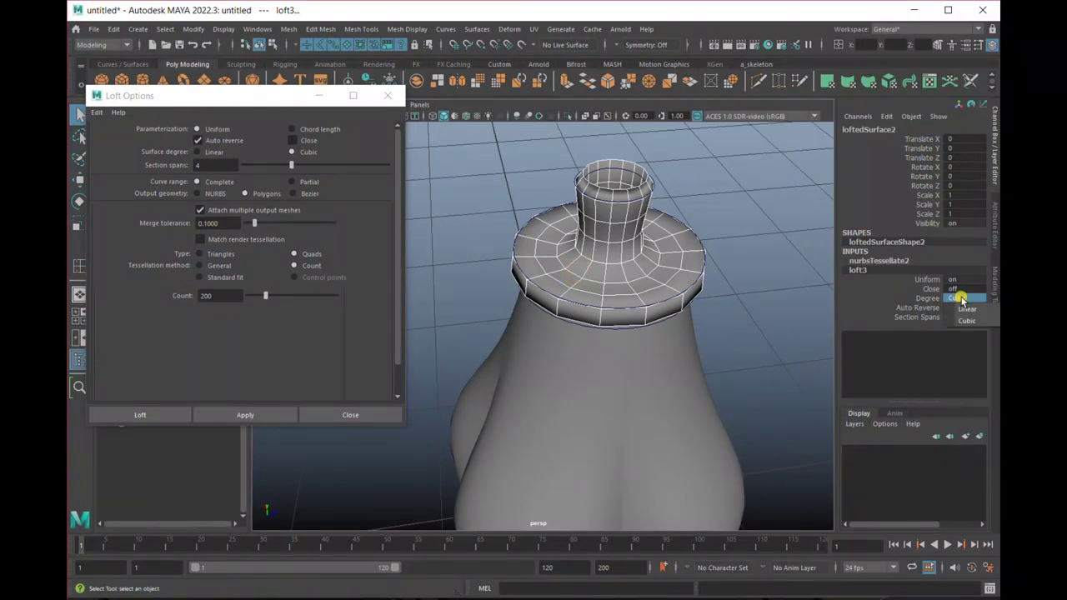
{"action": "left_click", "coordinate": [967, 309]}
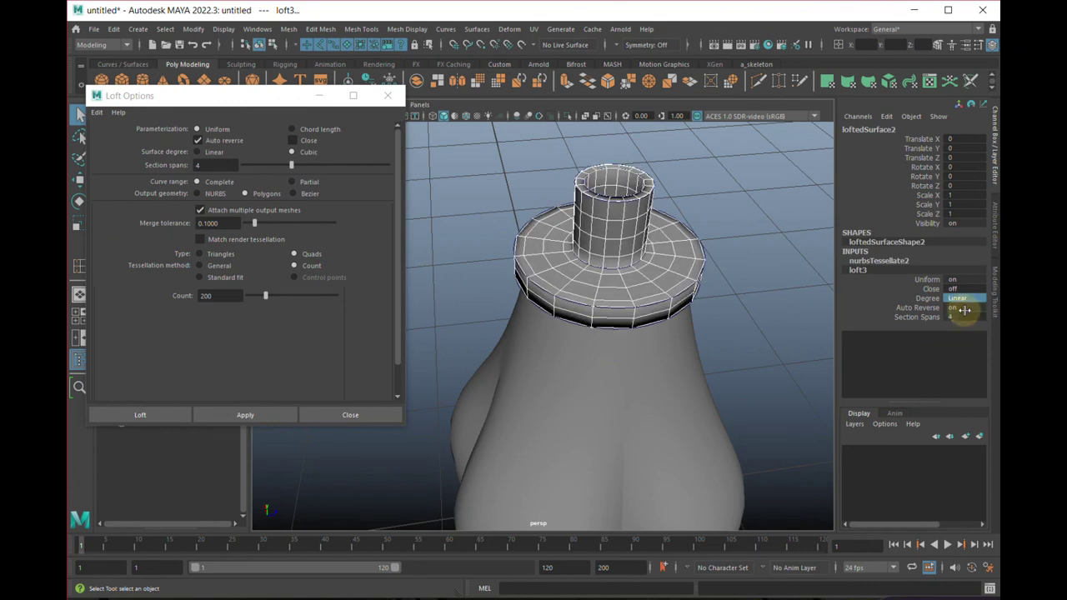
{"action": "left_click_drag", "start_coordinate": [626, 336], "coordinate": [598, 302], "text": "alt"}
{"action": "right_click_drag", "start_coordinate": [598, 303], "coordinate": [662, 353], "text": "alt"}
{"action": "left_click_drag", "start_coordinate": [662, 353], "coordinate": [613, 307], "text": "alt"}
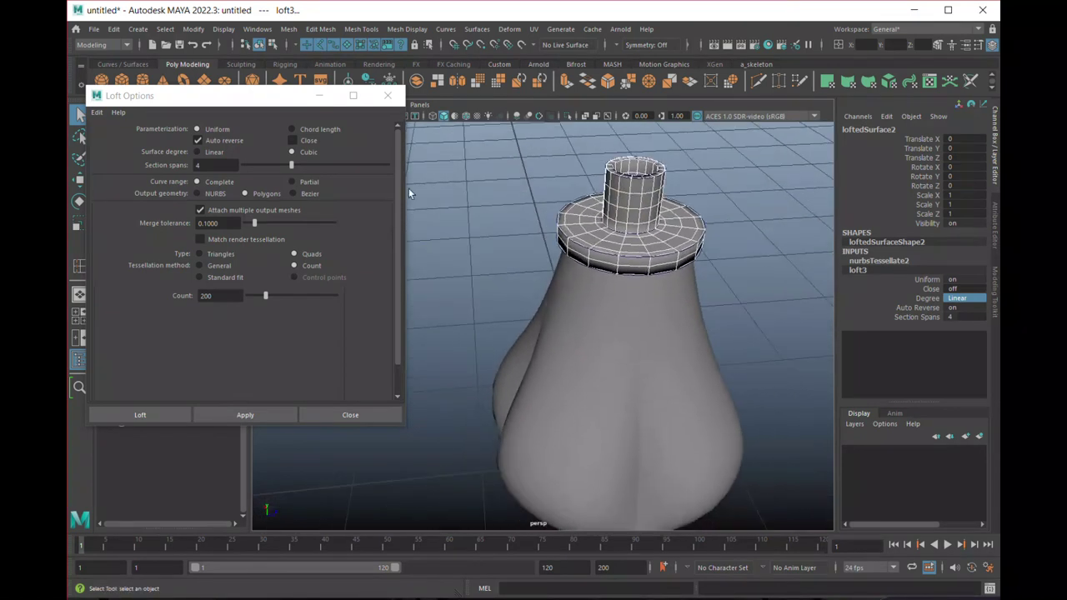
{"action": "left_click_drag", "start_coordinate": [245, 95], "coordinate": [380, 479]}
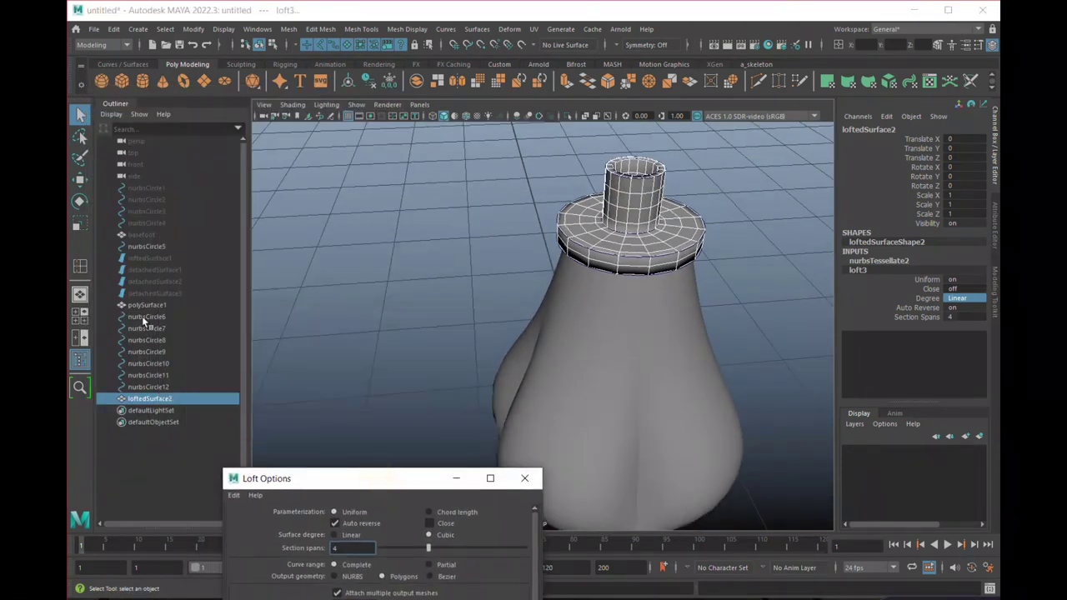
{"action": "left_click", "coordinate": [142, 237]}
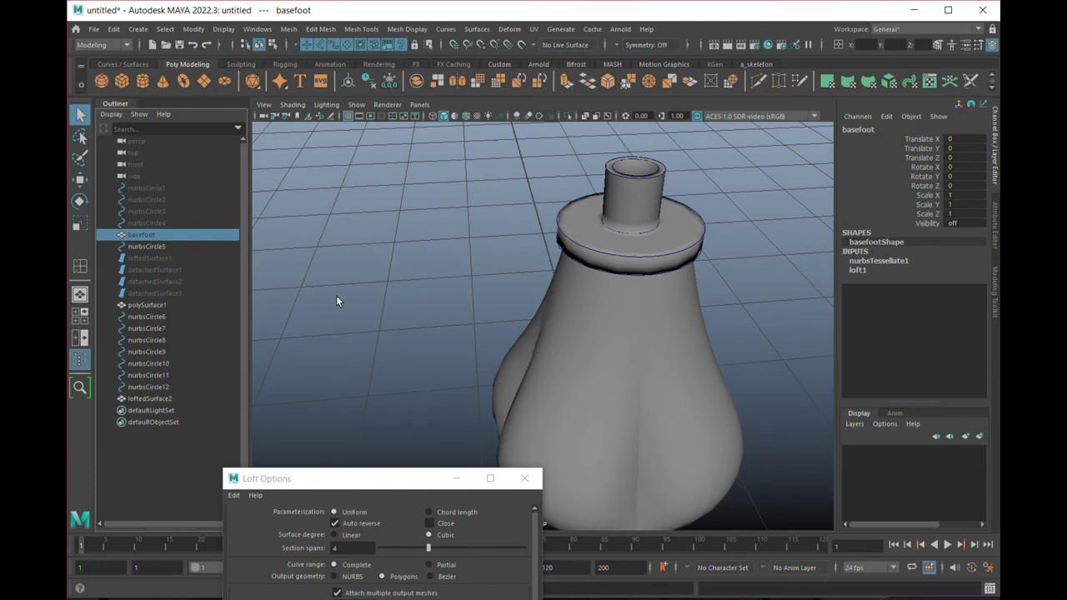
Unhide basefoot with Shift+H, clear the selection, and orbit out to view the complete vase.
{"action": "key", "text": "shift+h"}
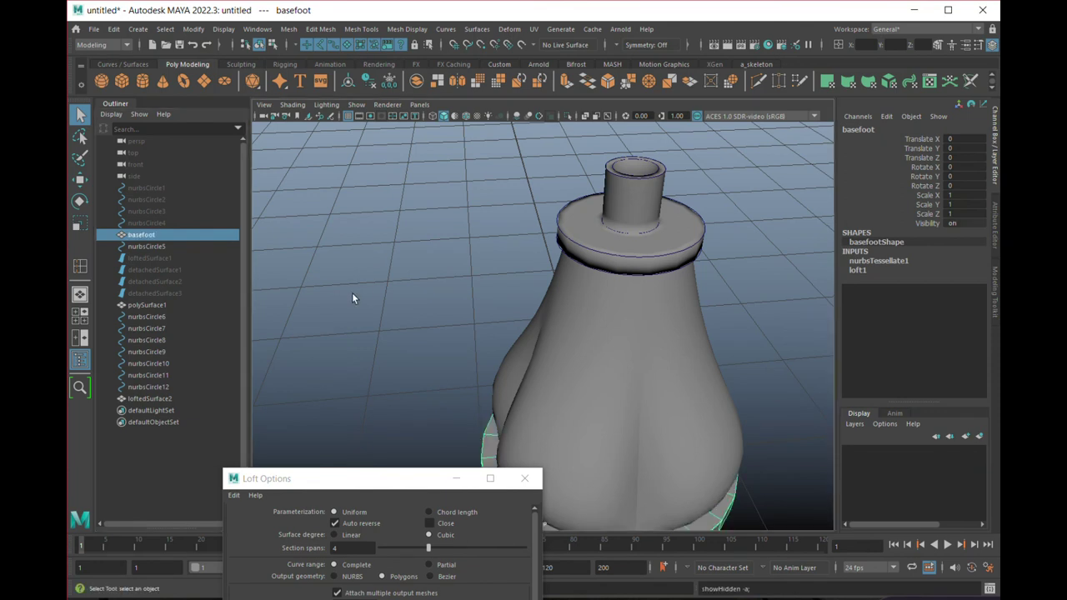
{"action": "scroll", "coordinate": [405, 338], "scroll_direction": "down", "scroll_amount": 3}
{"action": "left_click_drag", "start_coordinate": [405, 337], "coordinate": [500, 288], "text": "alt"}
{"action": "left_click", "coordinate": [398, 336]}
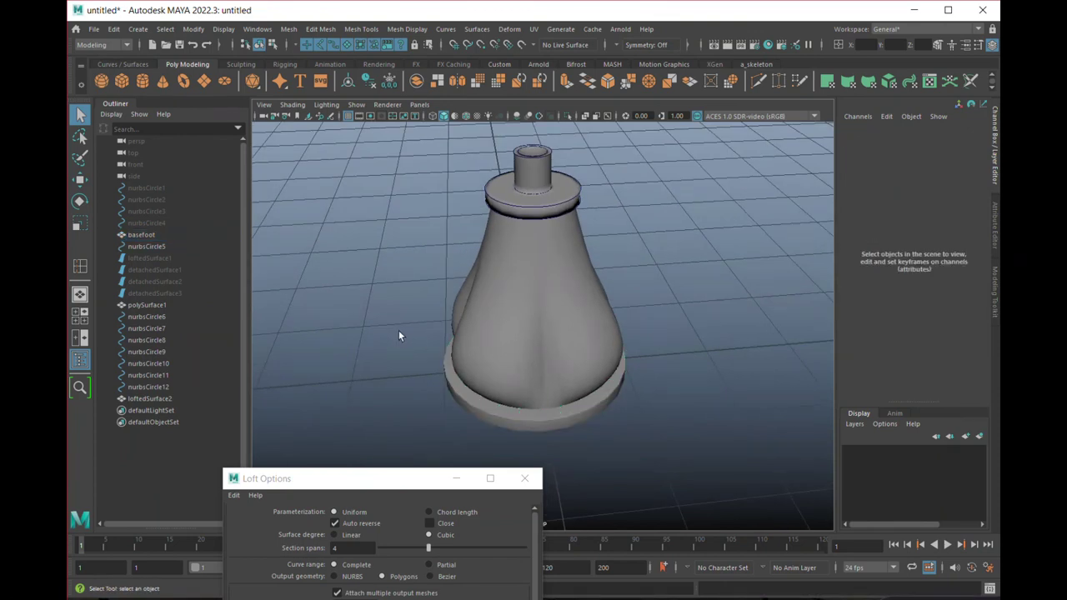
{"action": "left_click_drag", "start_coordinate": [399, 336], "coordinate": [545, 338], "text": "alt"}
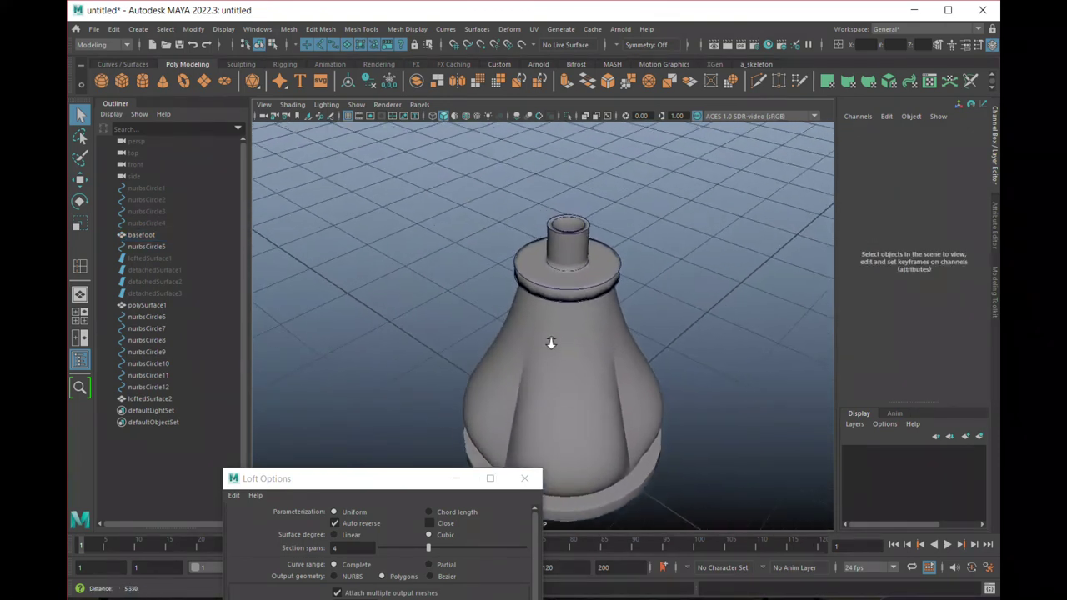
{"action": "scroll", "coordinate": [576, 358], "scroll_direction": "up", "scroll_amount": 4}
{"action": "right_click_drag", "start_coordinate": [577, 336], "coordinate": [558, 279], "text": "alt"}
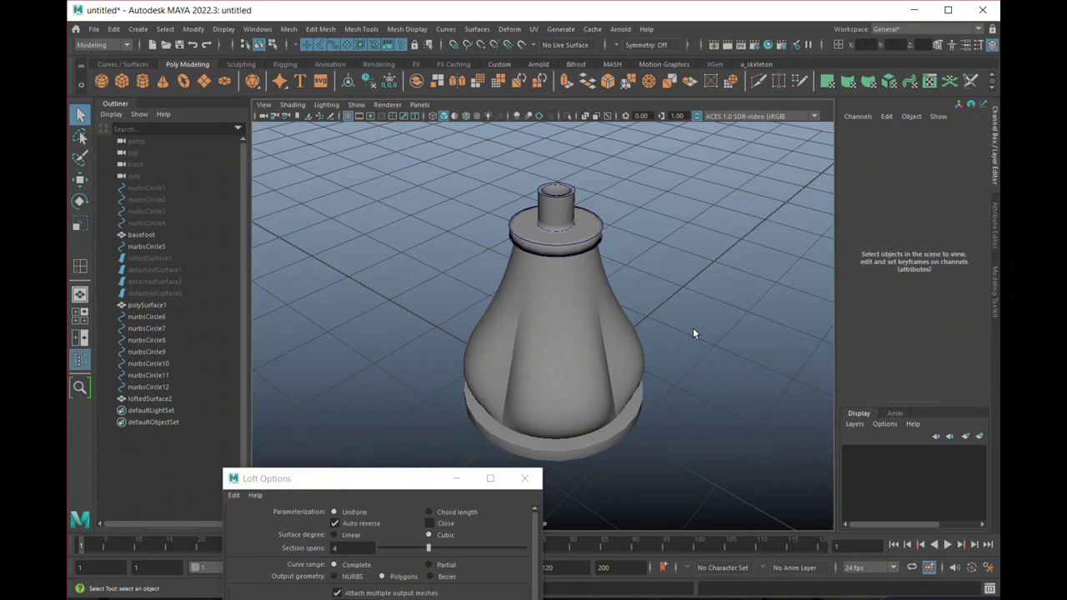
{"action": "key", "text": "alt+Tab"}
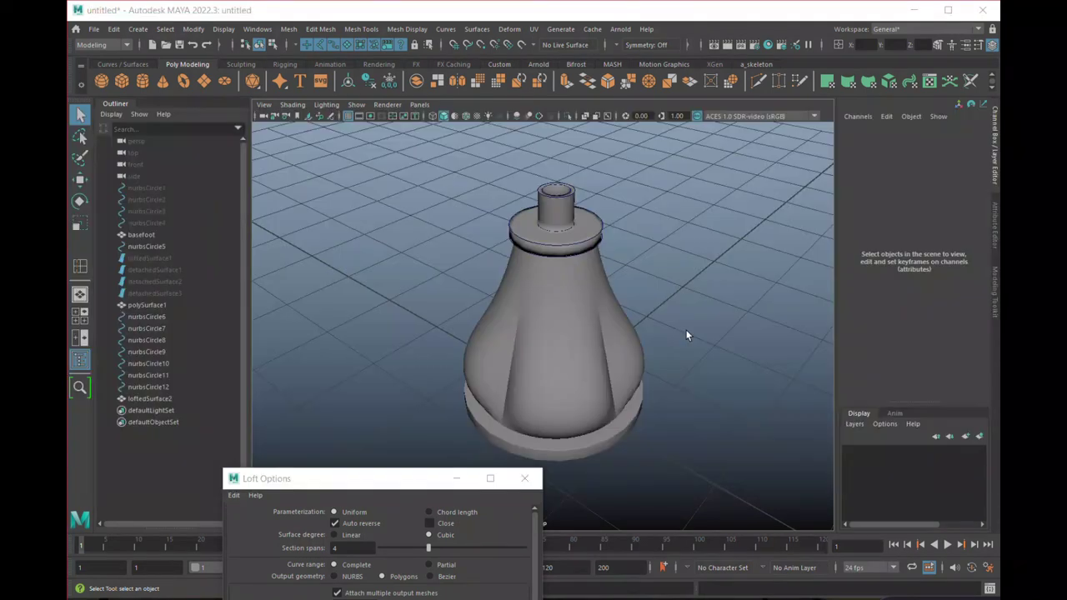